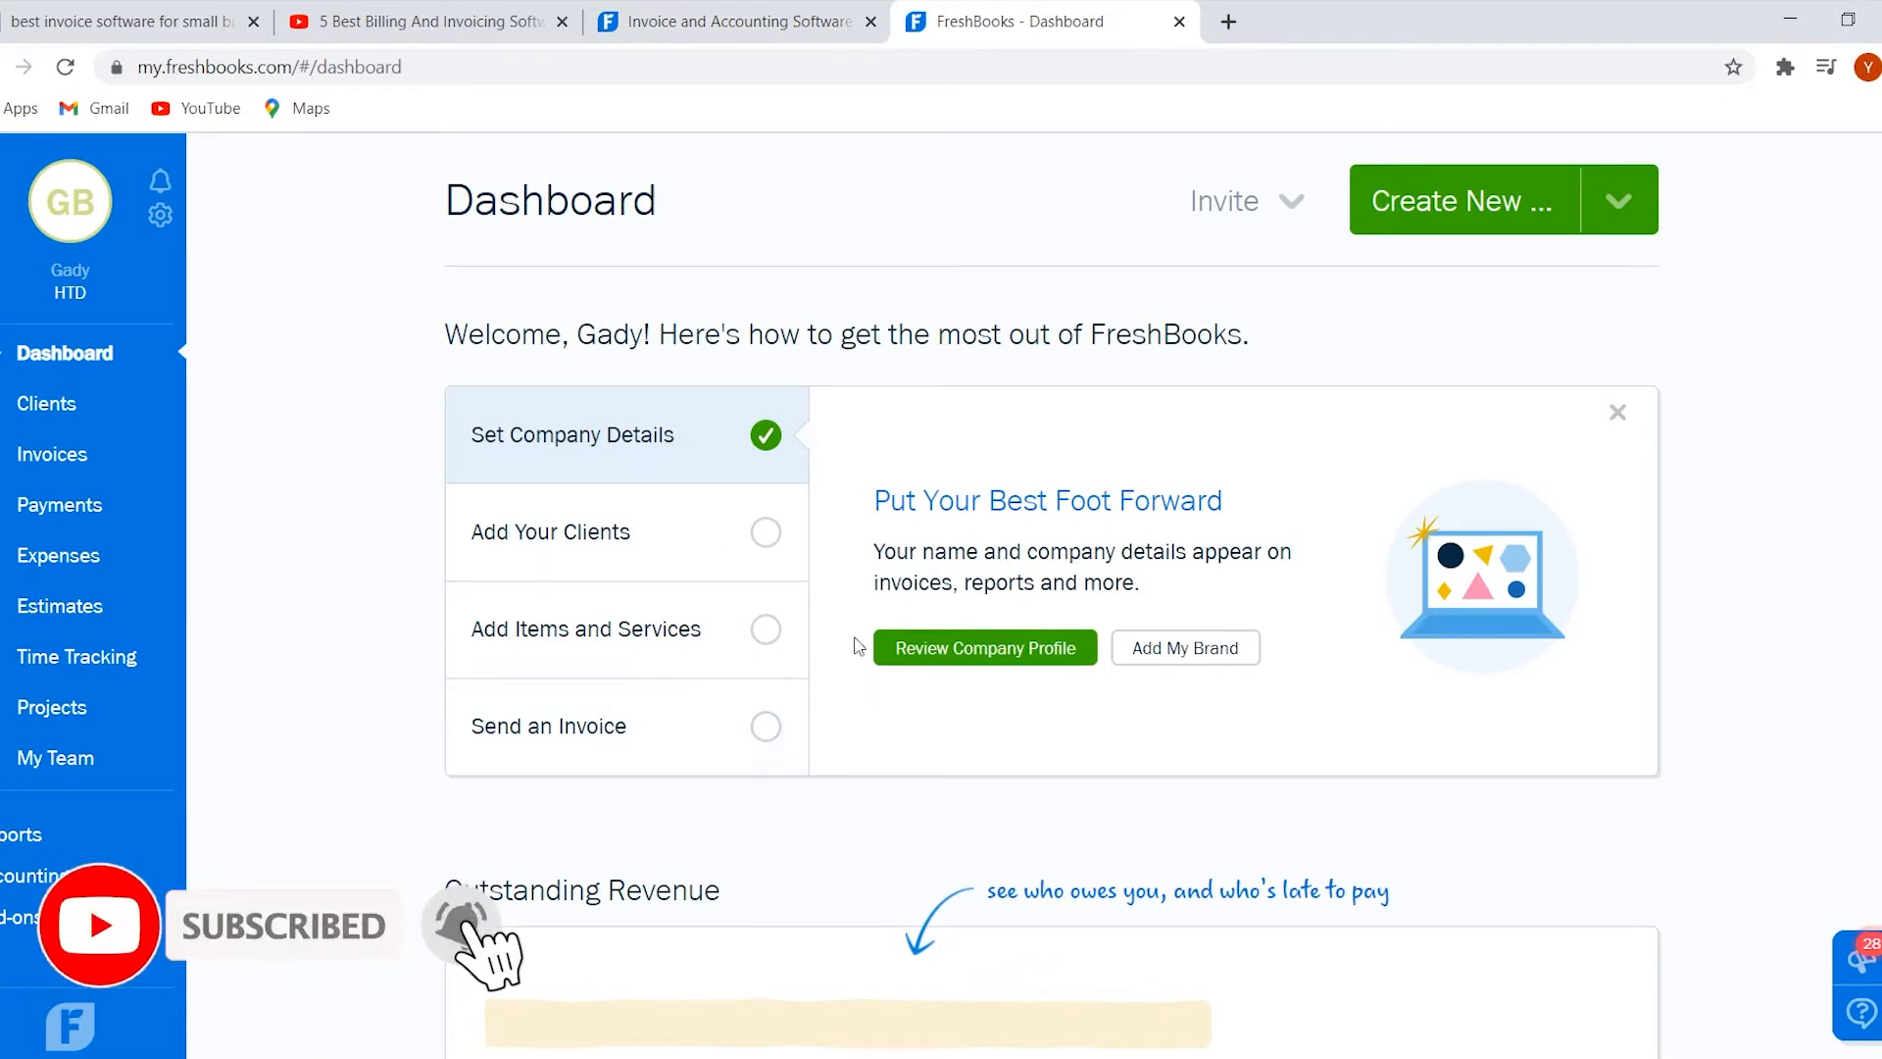
Examine the FreshBooks pricing page, comparing the Lite, Plus, Premium and Select plans by price, billable clients and top features.
left_click(792, 15)
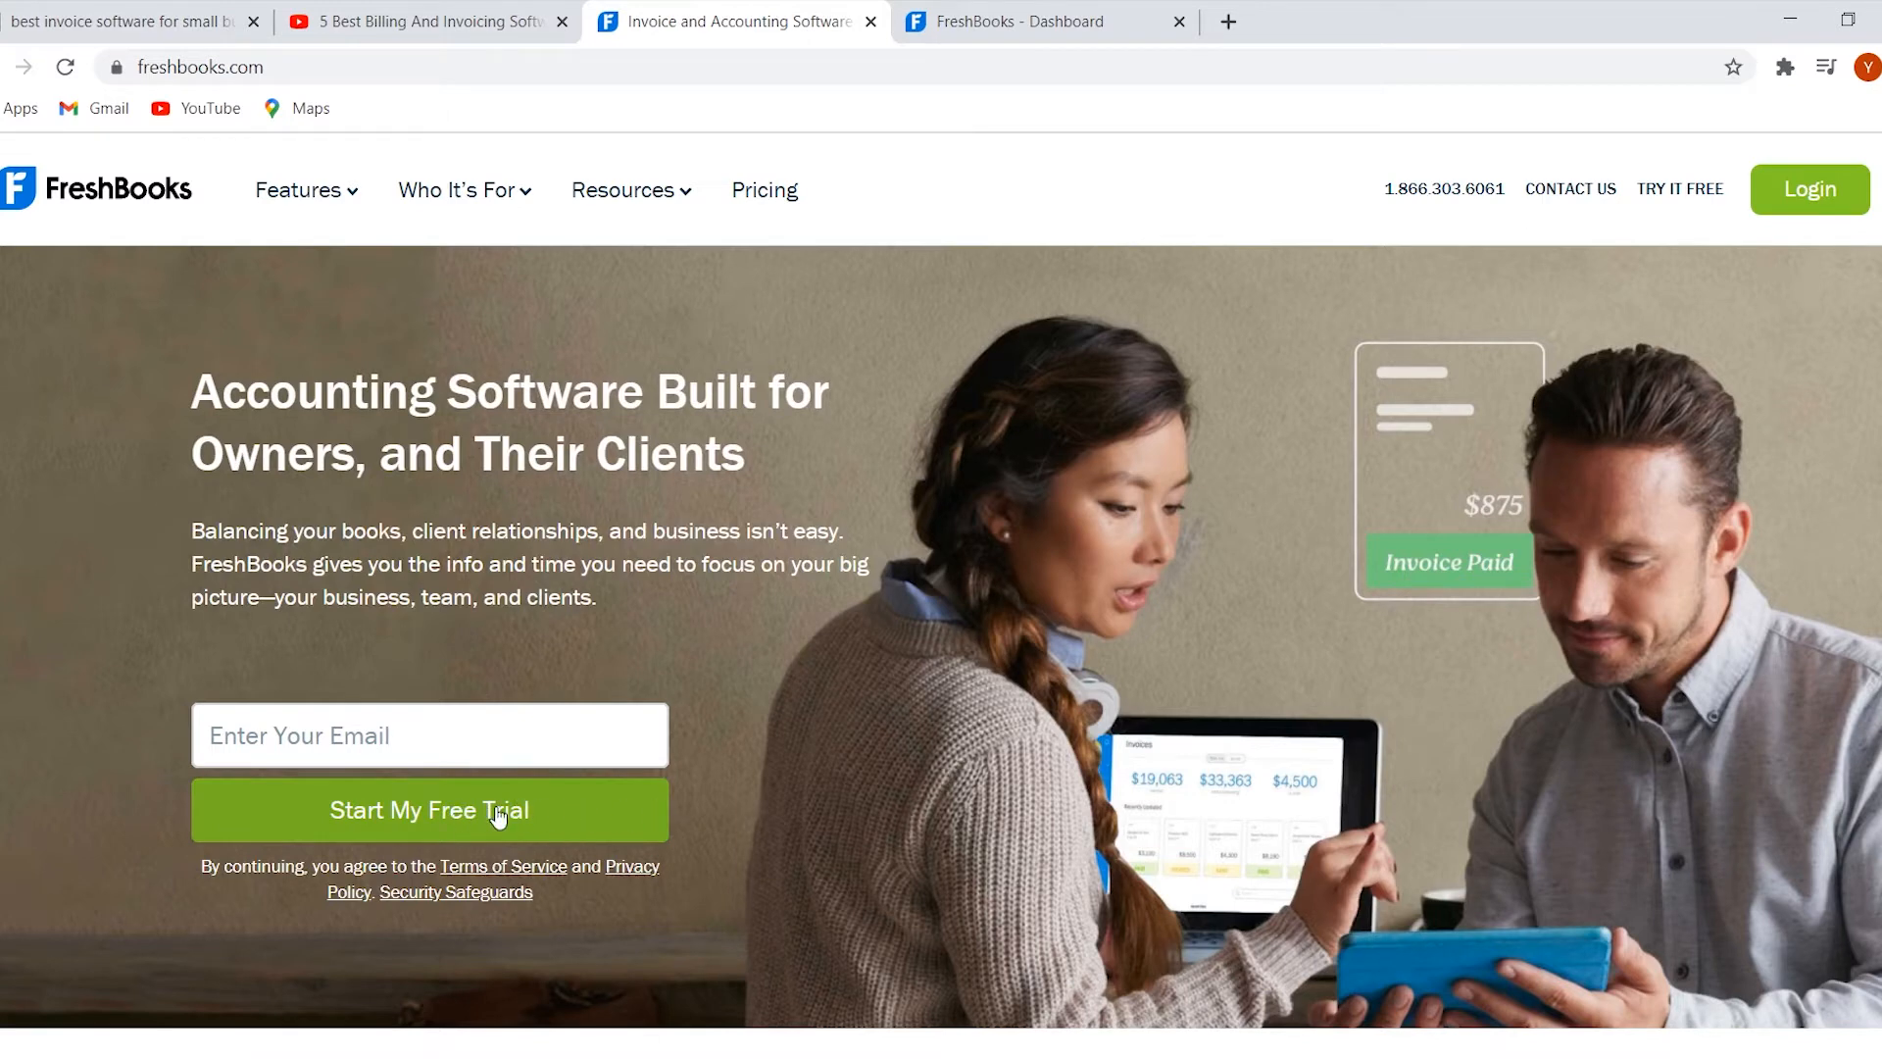
left_click(765, 202)
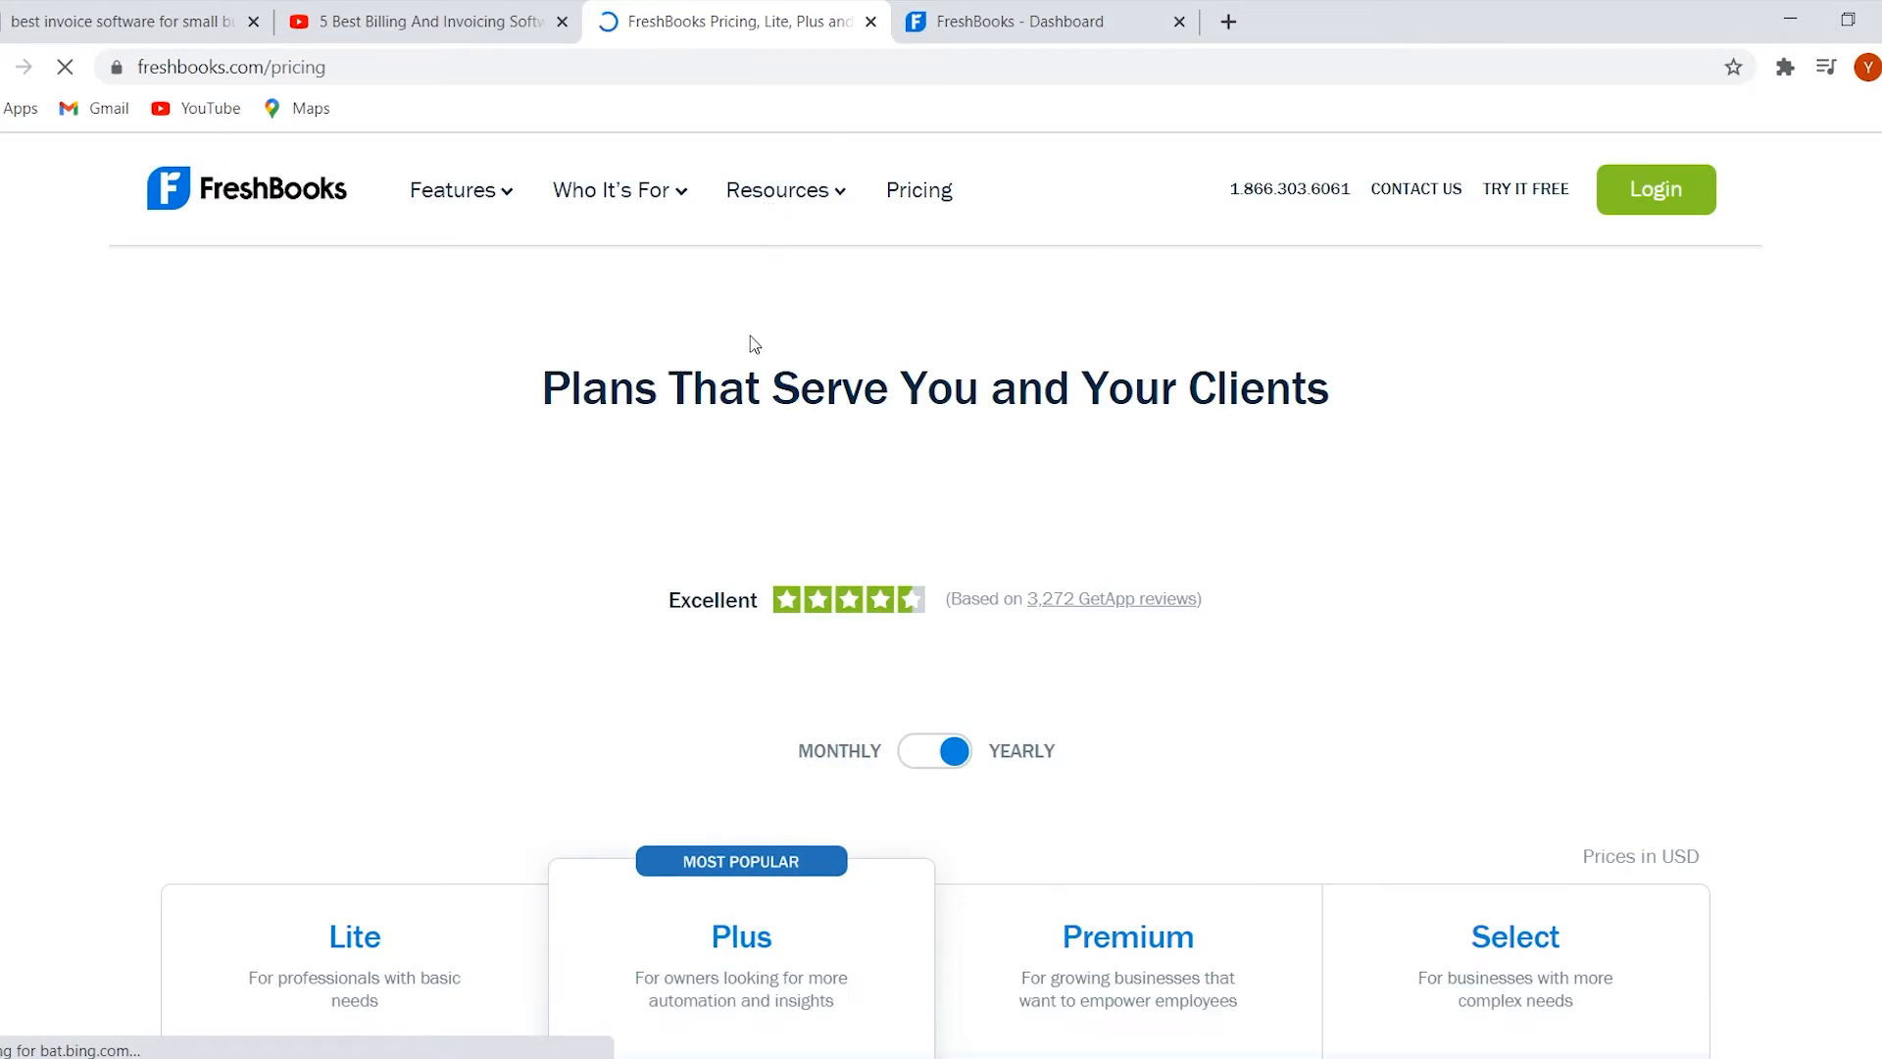
scroll(748, 353, "down", 4)
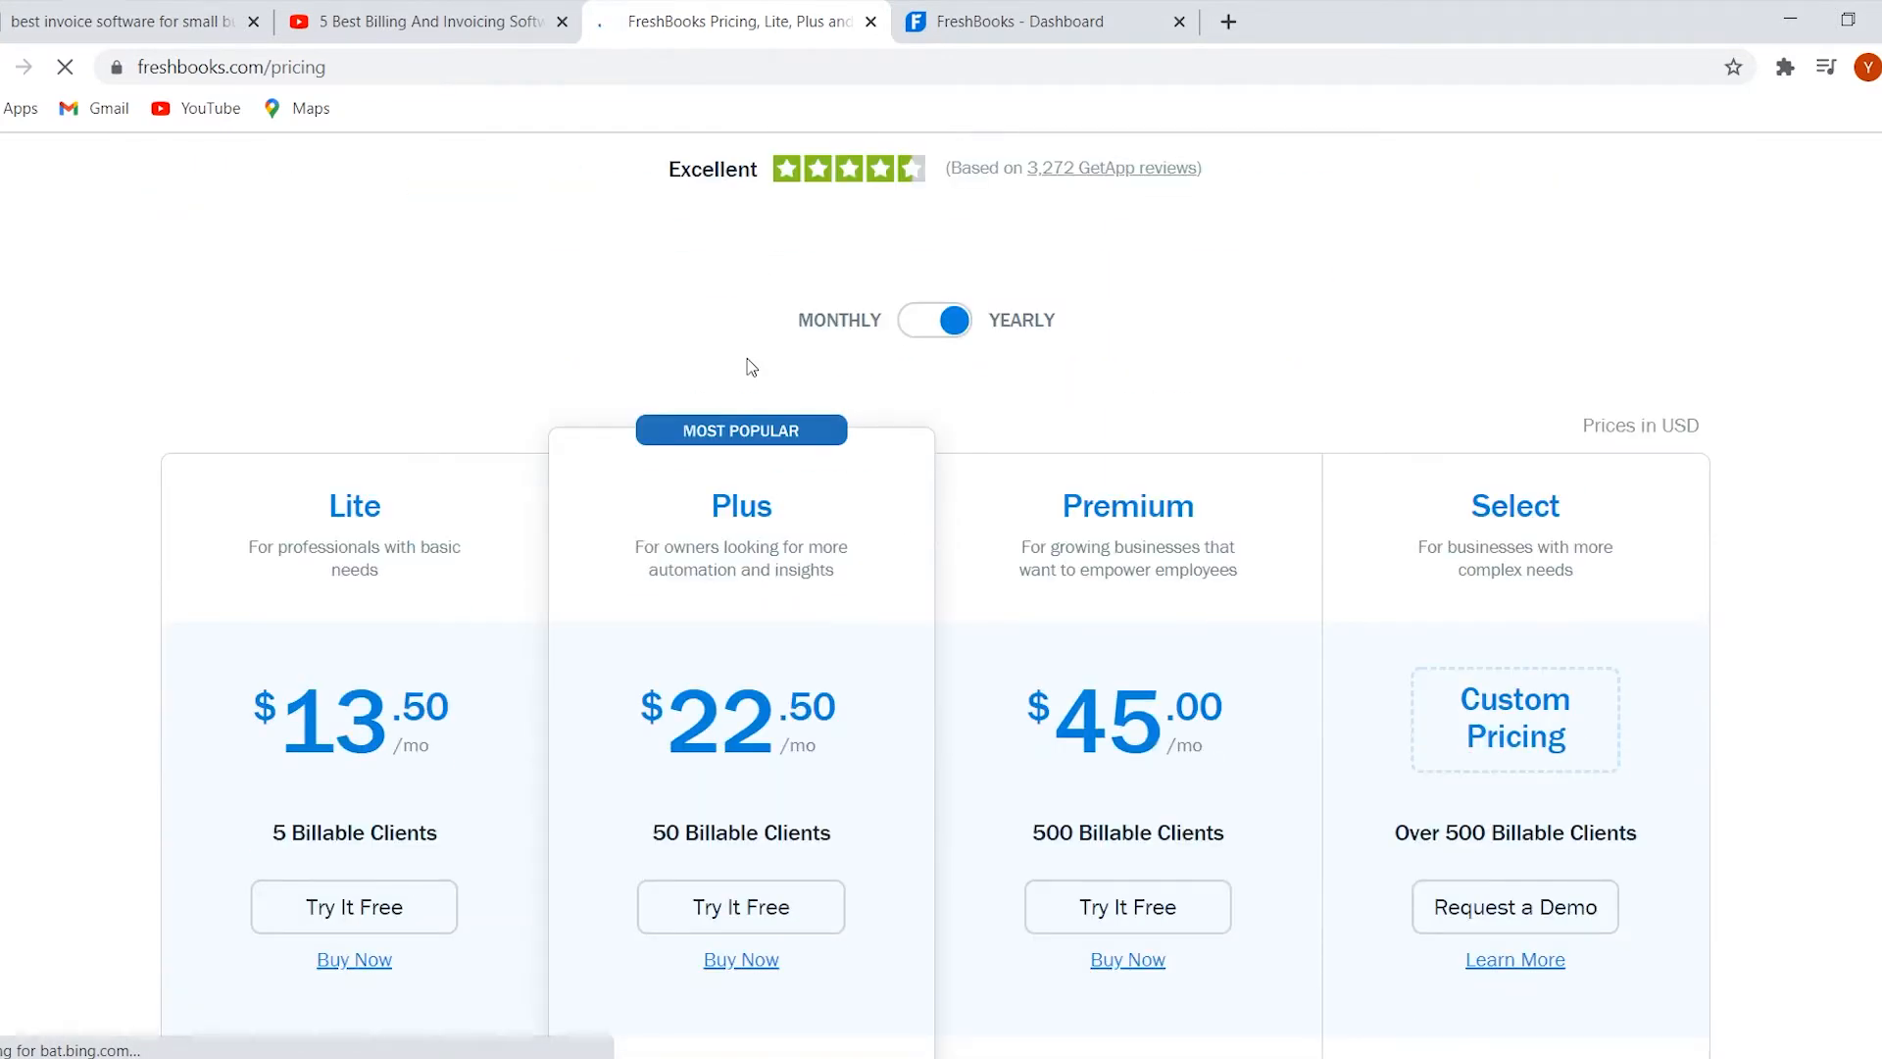
scroll(751, 367, "down", 2)
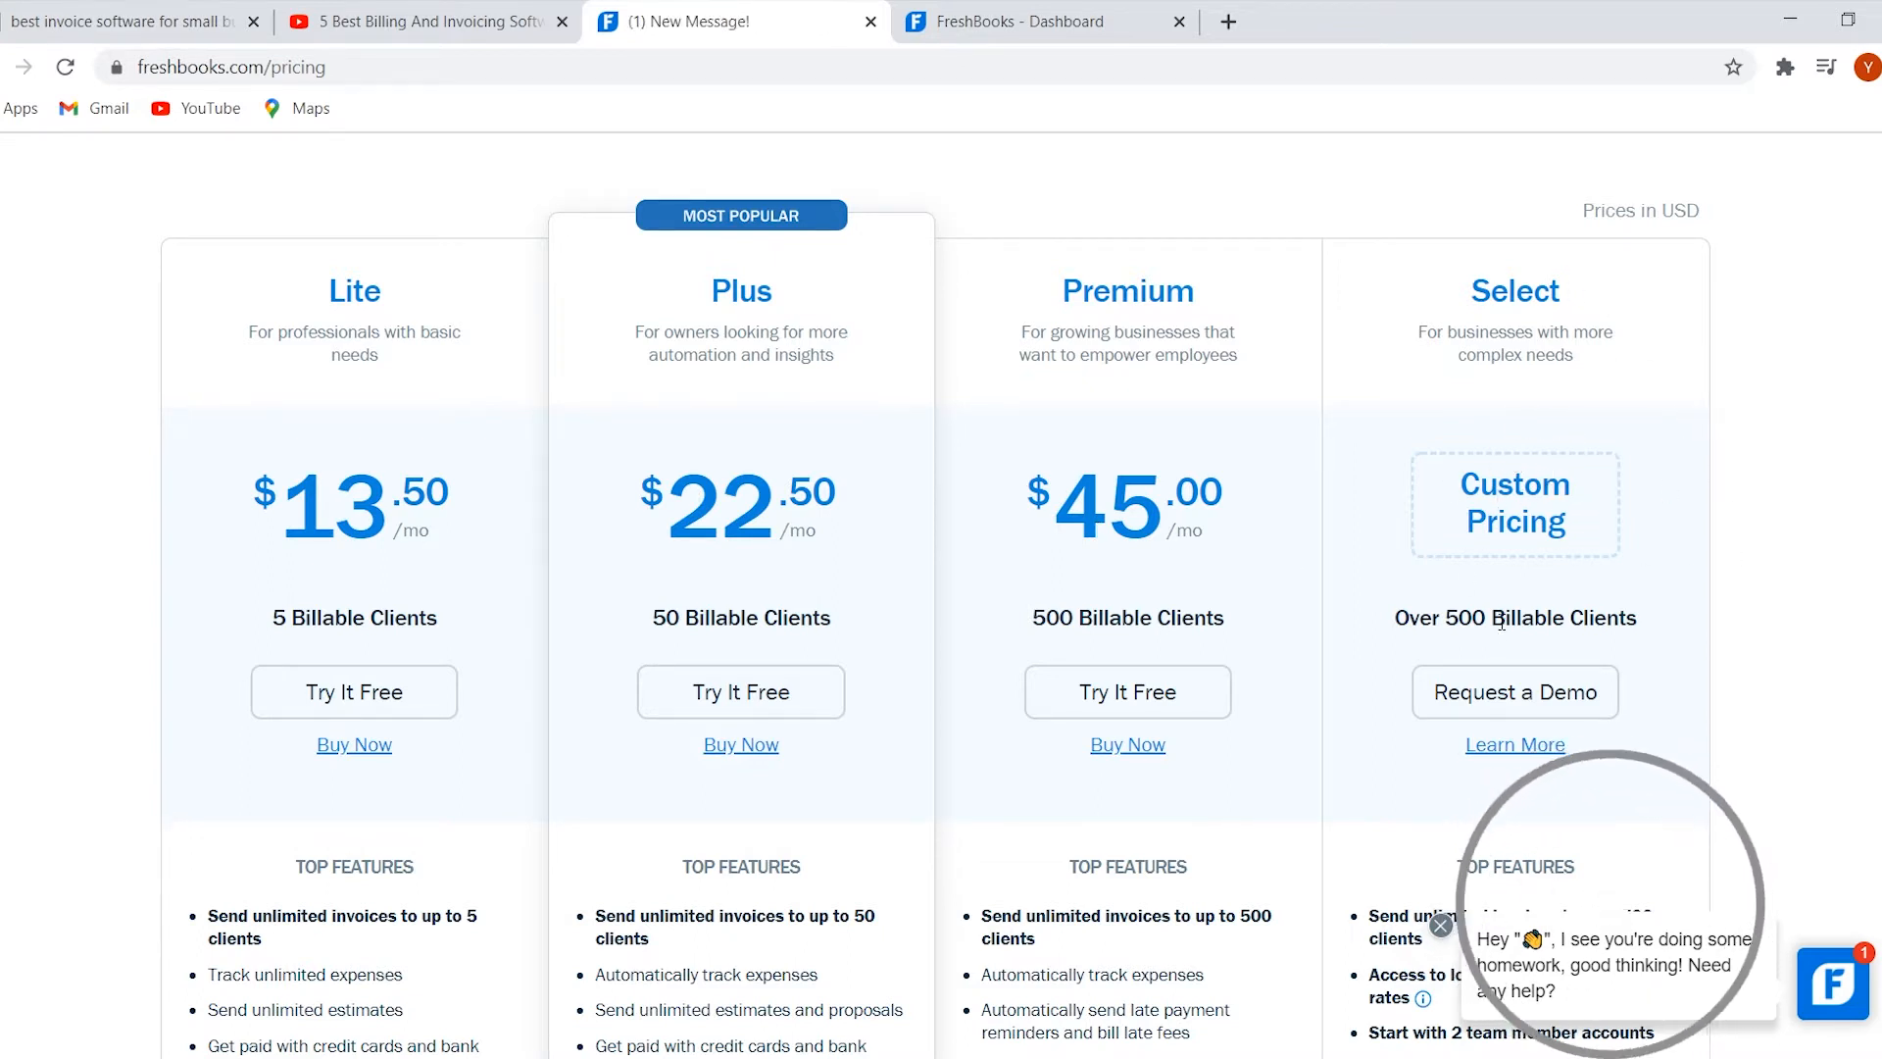
scroll(730, 605, "down", 5)
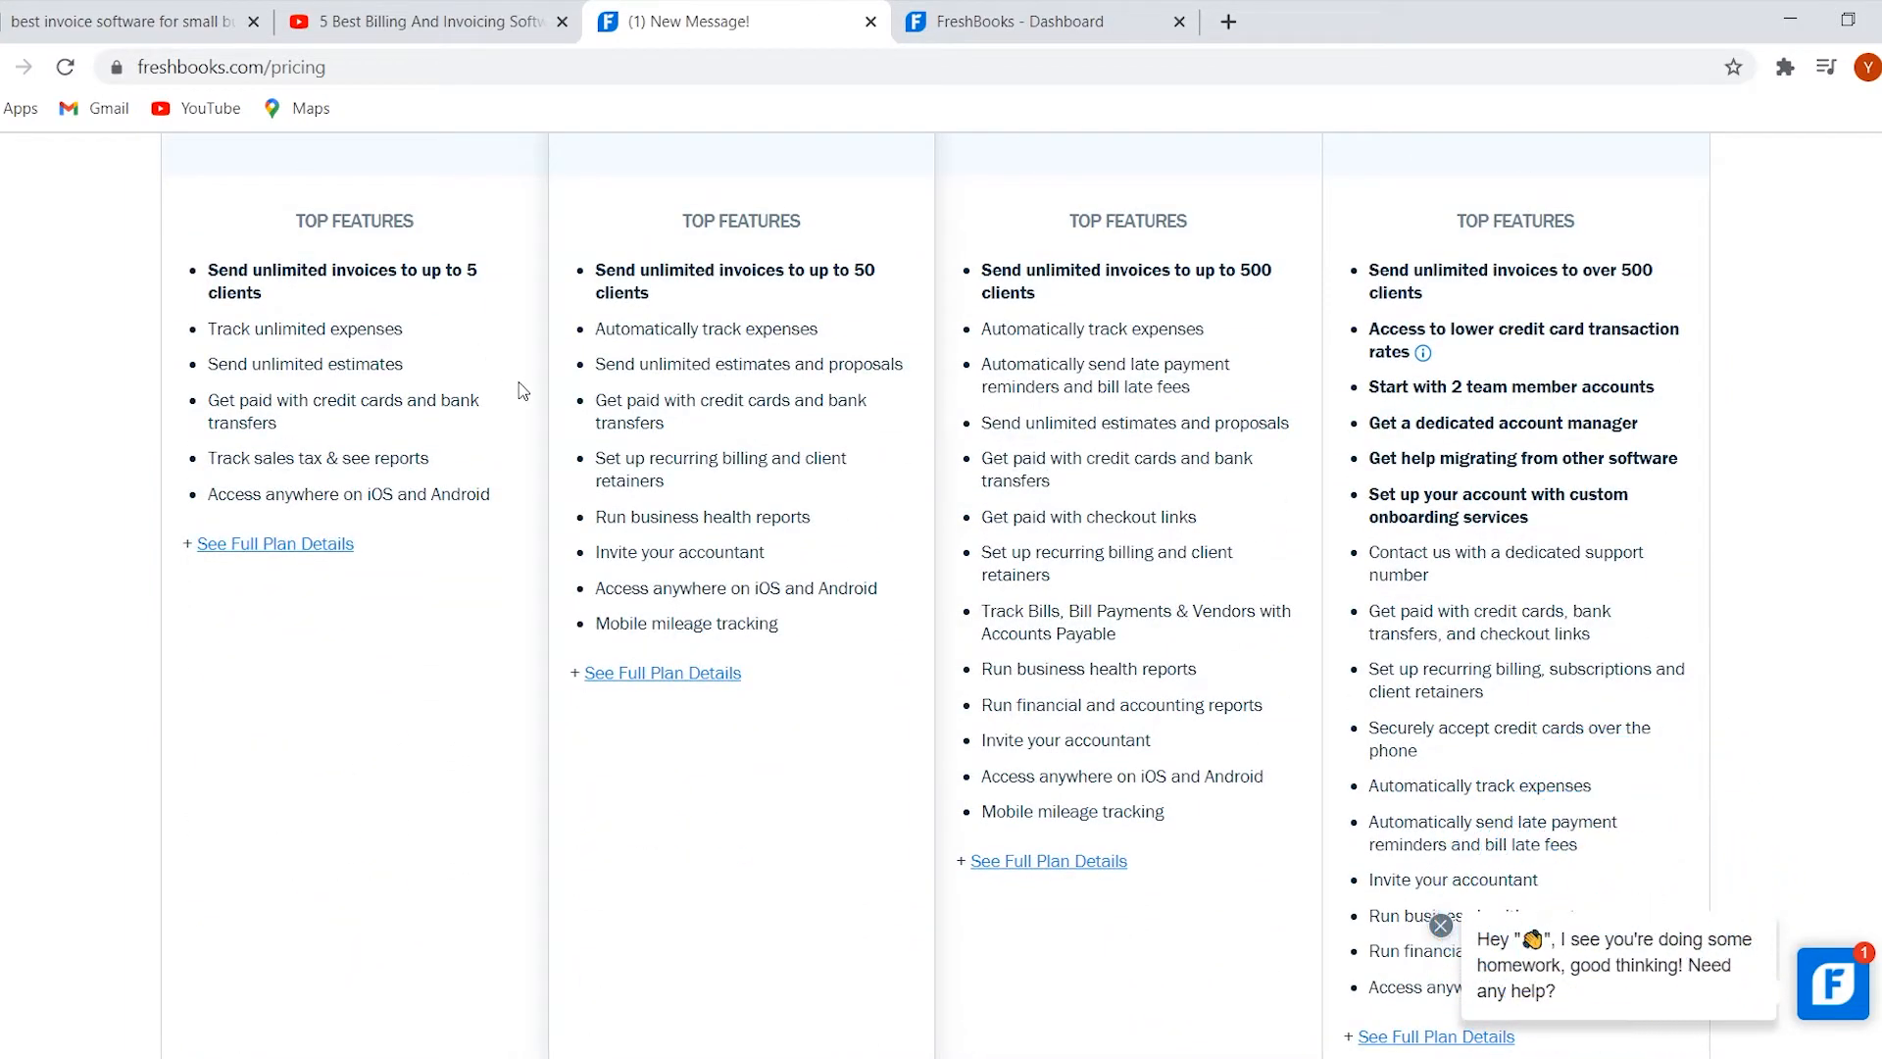
scroll(737, 449, "up", 7)
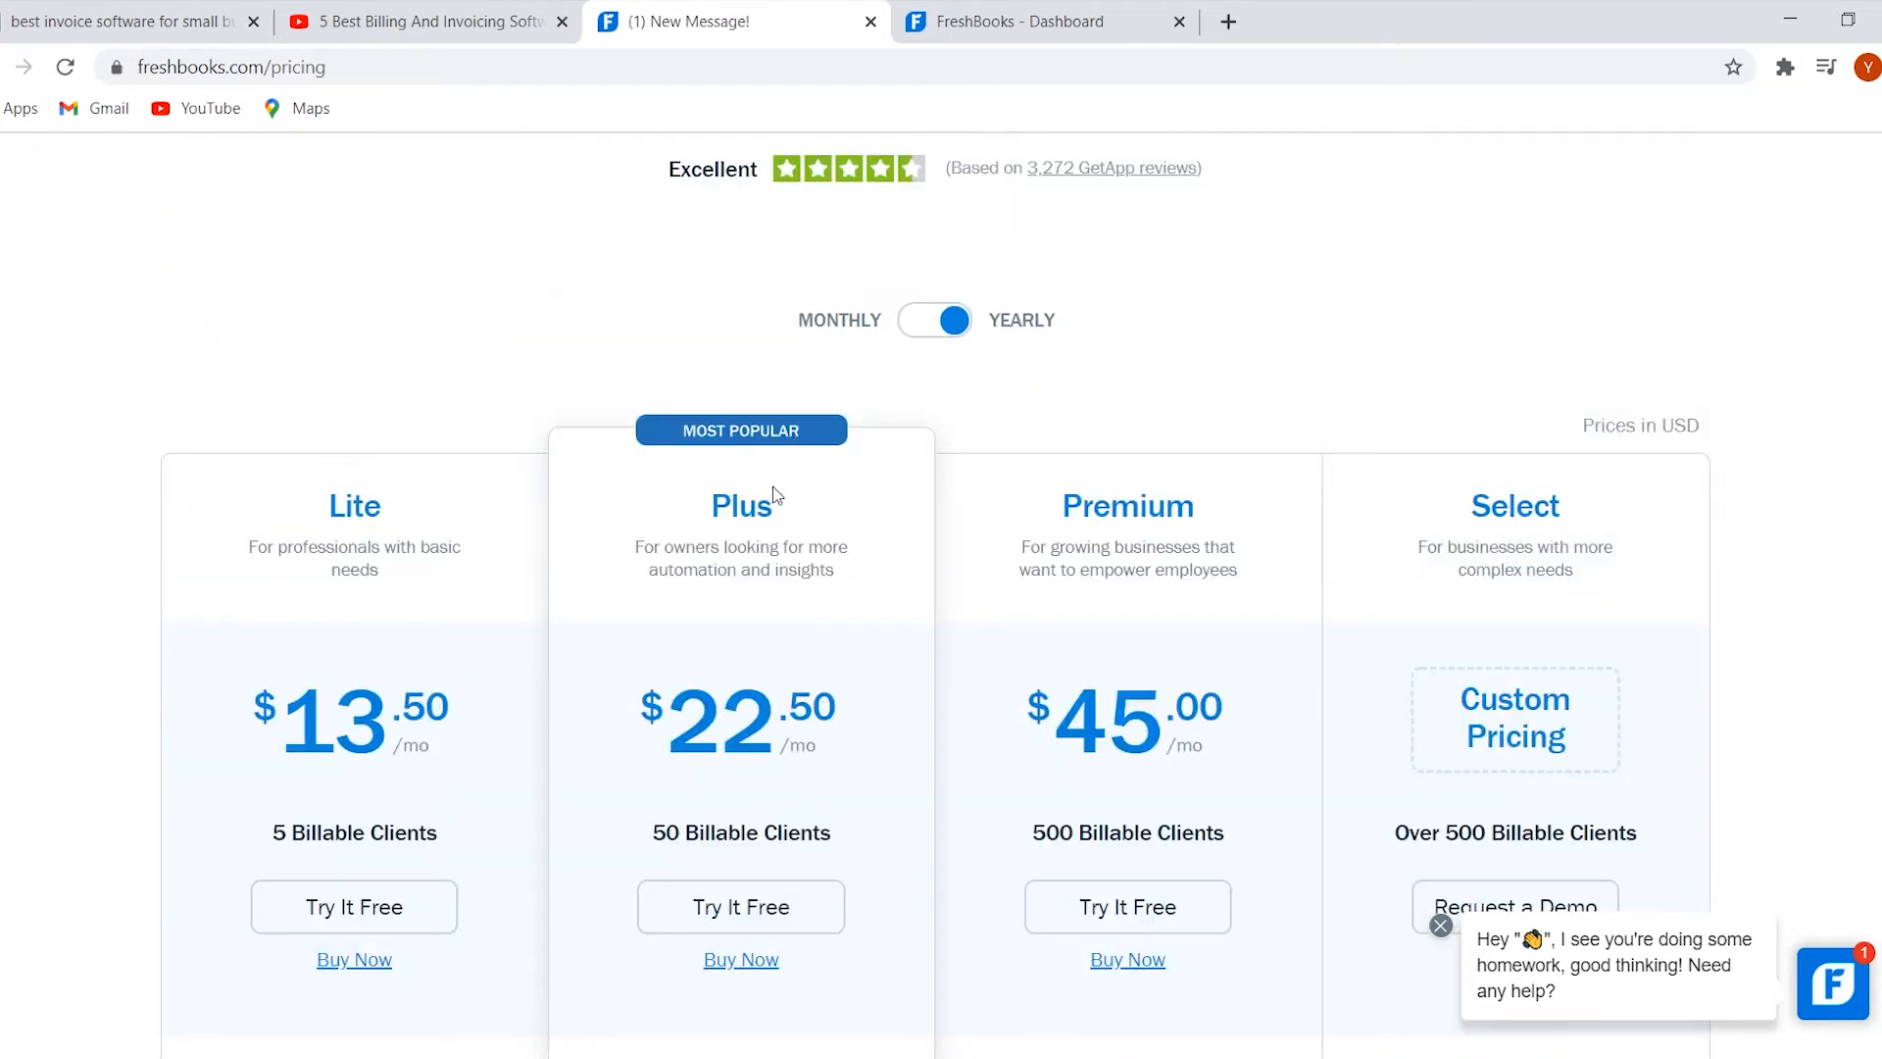
scroll(767, 532, "down", 4)
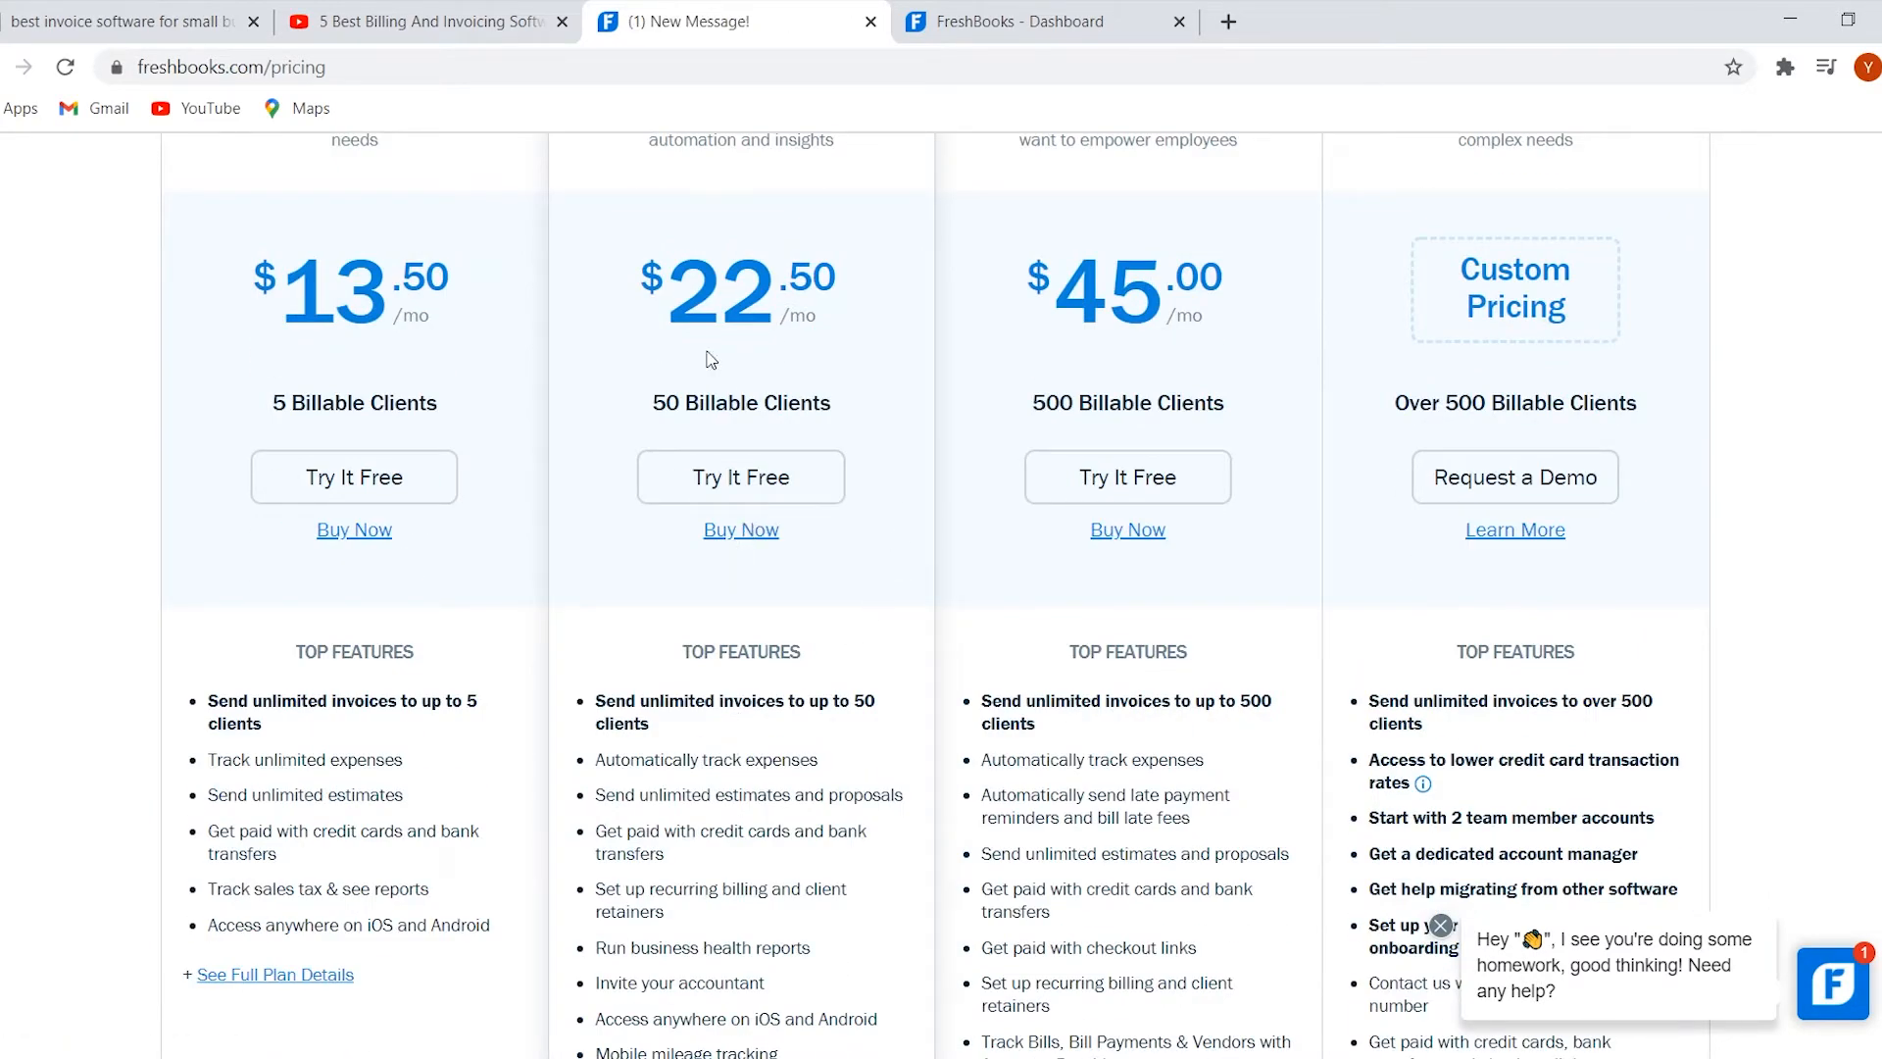
left_click_drag(652, 402, 832, 402)
left_click(781, 395)
left_click_drag(273, 402, 456, 410)
left_click(520, 479)
Locate the free-trial link on the pricing page and return to the FreshBooks dashboard.
left_click(1041, 20)
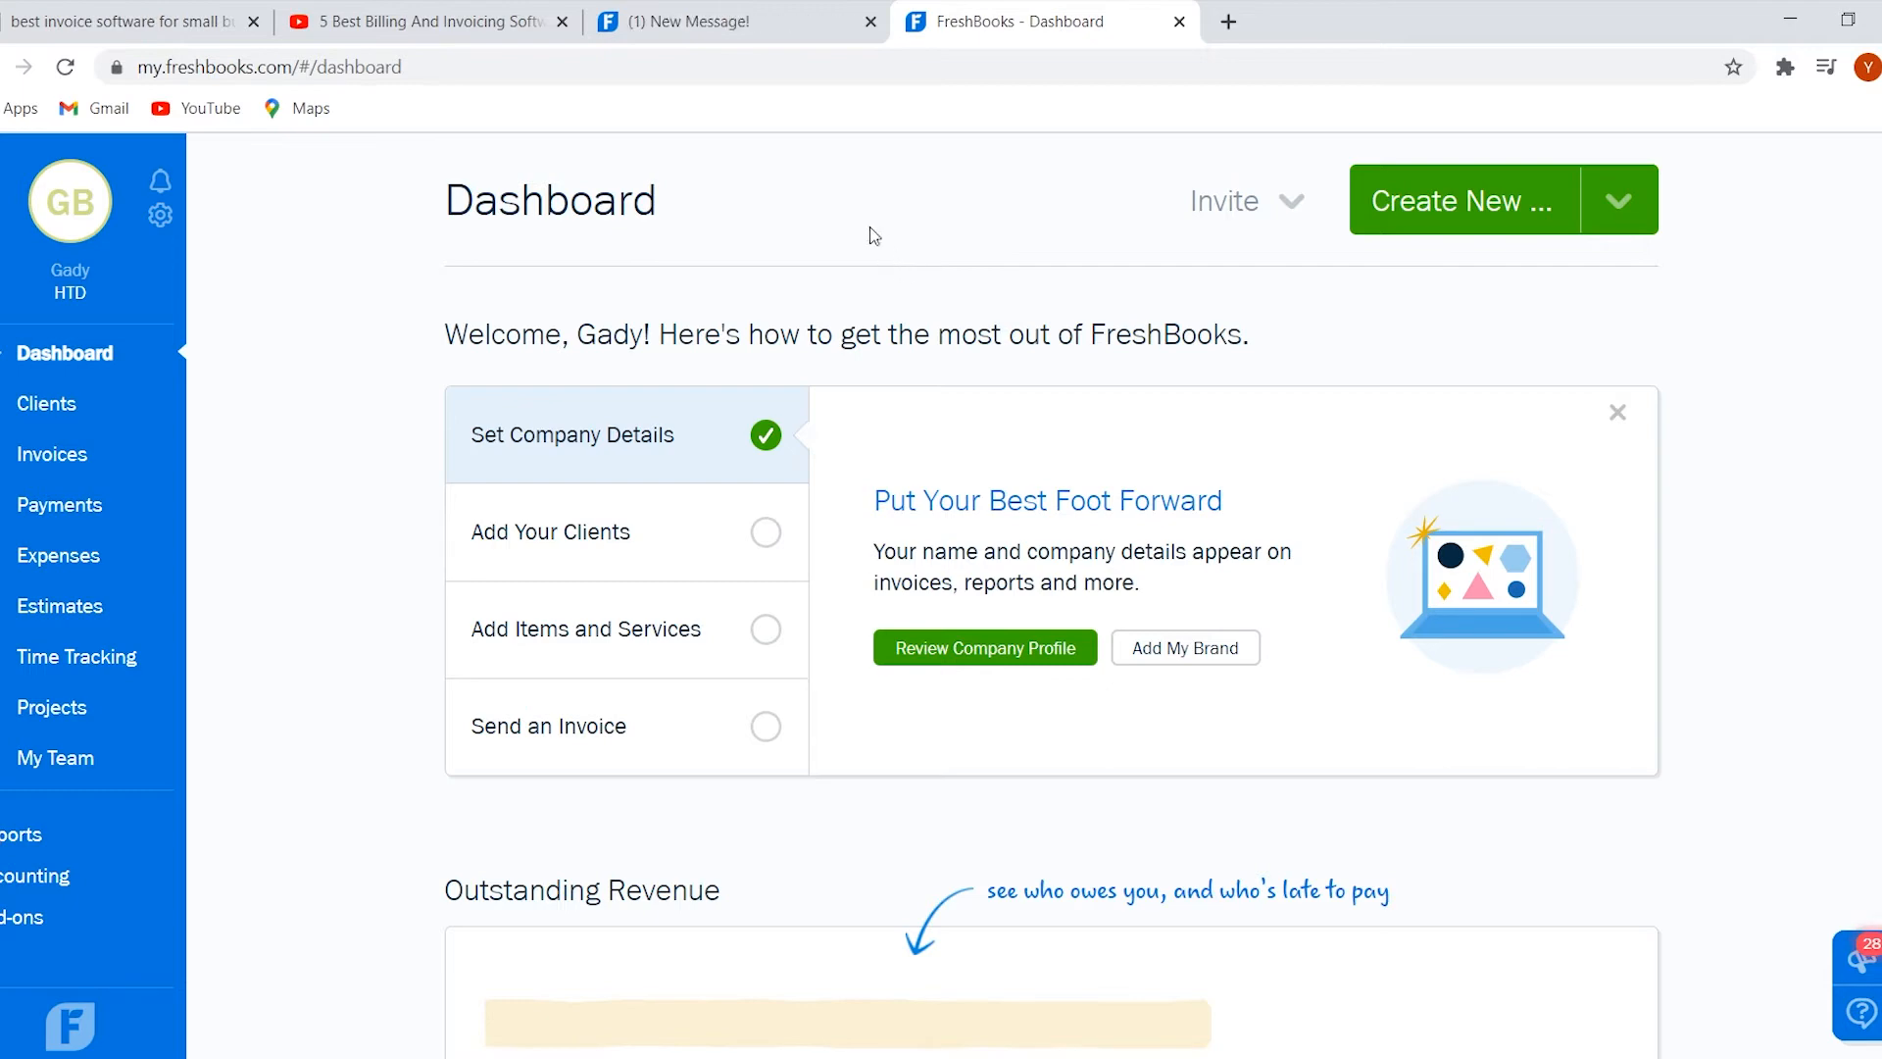
left_click(686, 20)
scroll(1527, 482, "up", 8)
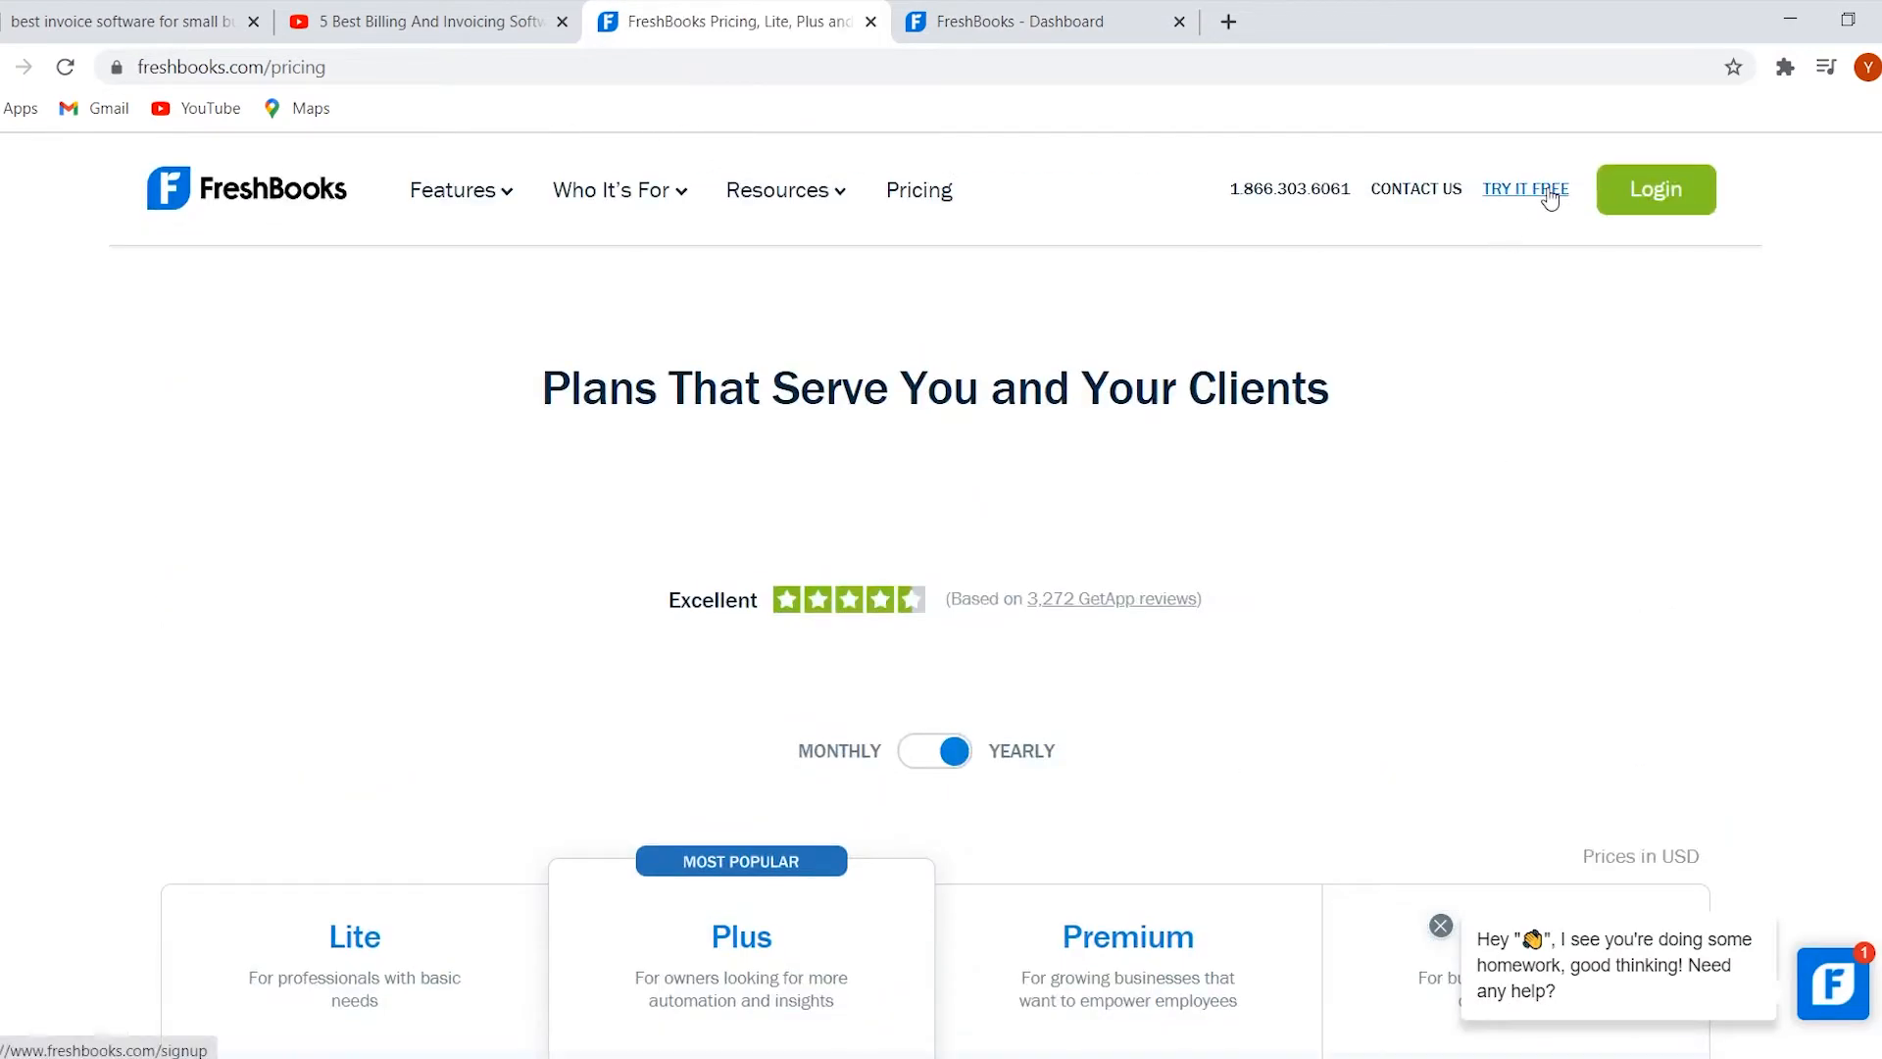
left_click(1042, 9)
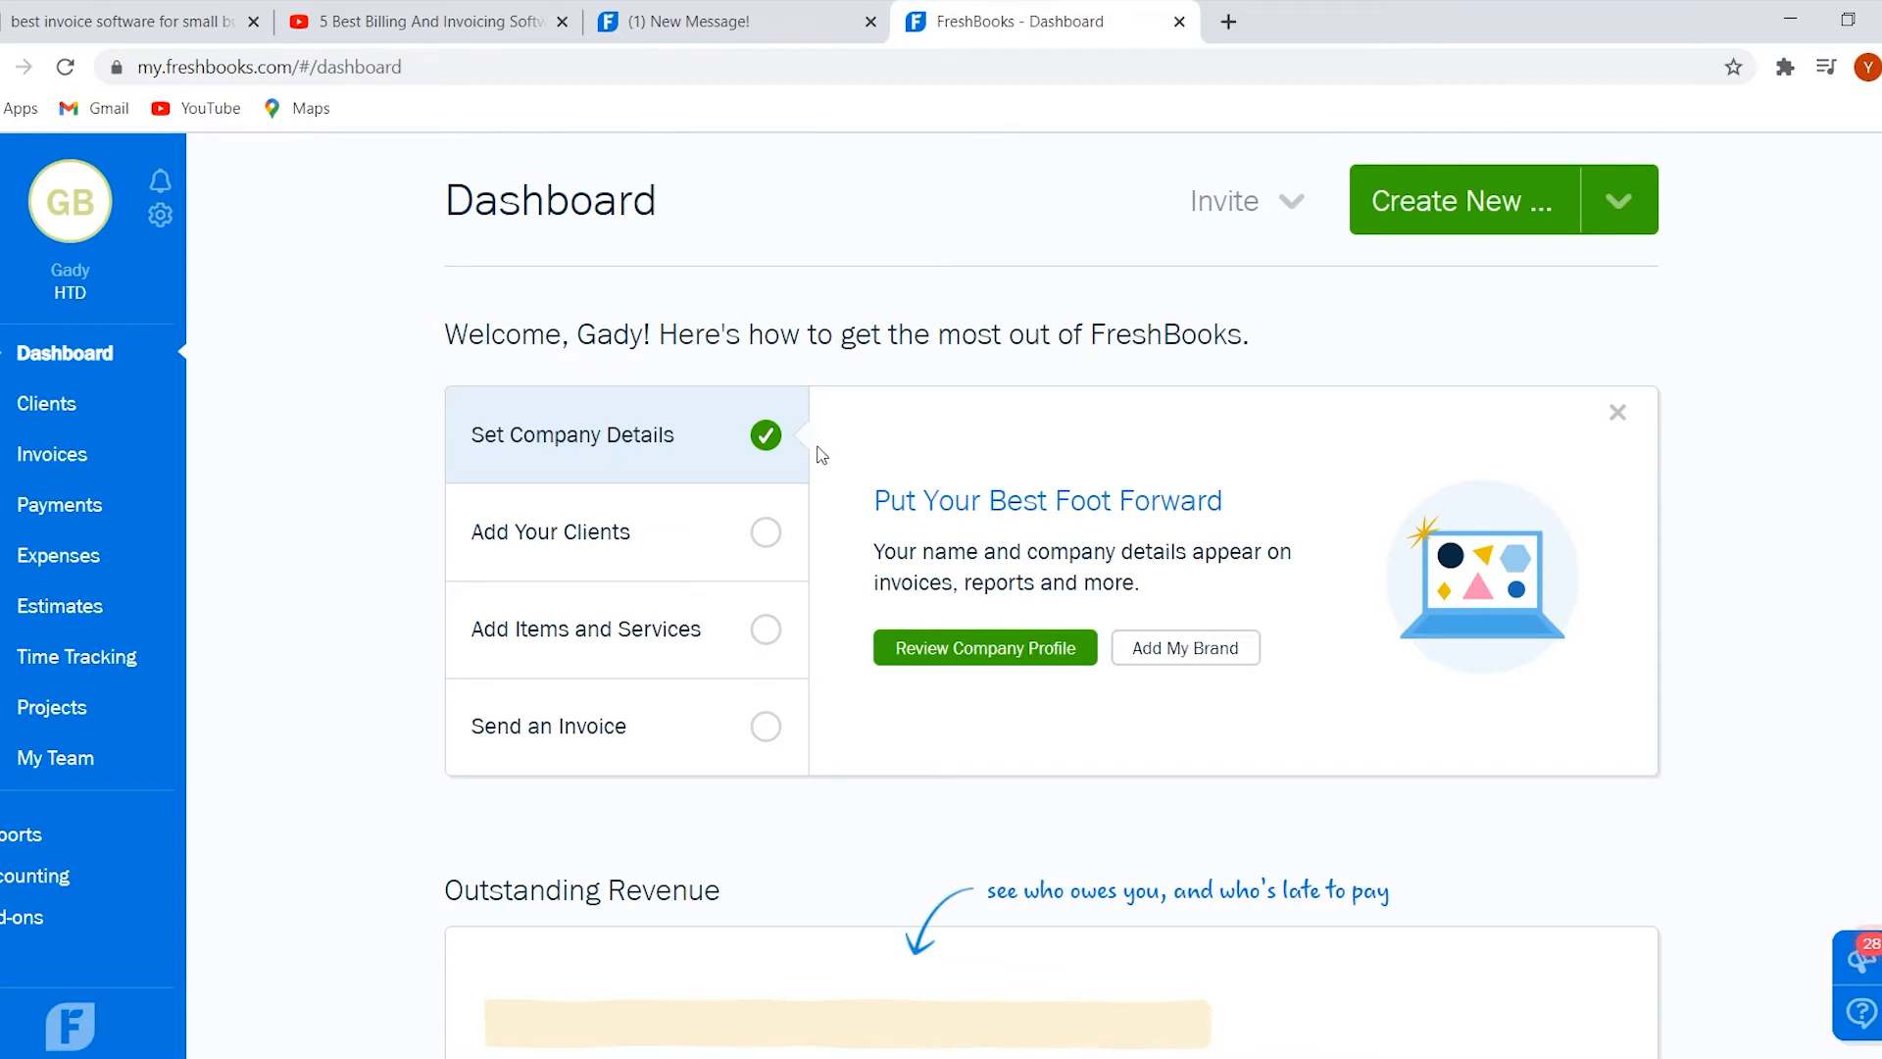
Add a client for HTD Media (Sample) with the contact's name, e-mail and postal address, and save it without payment reminders.
left_click(632, 539)
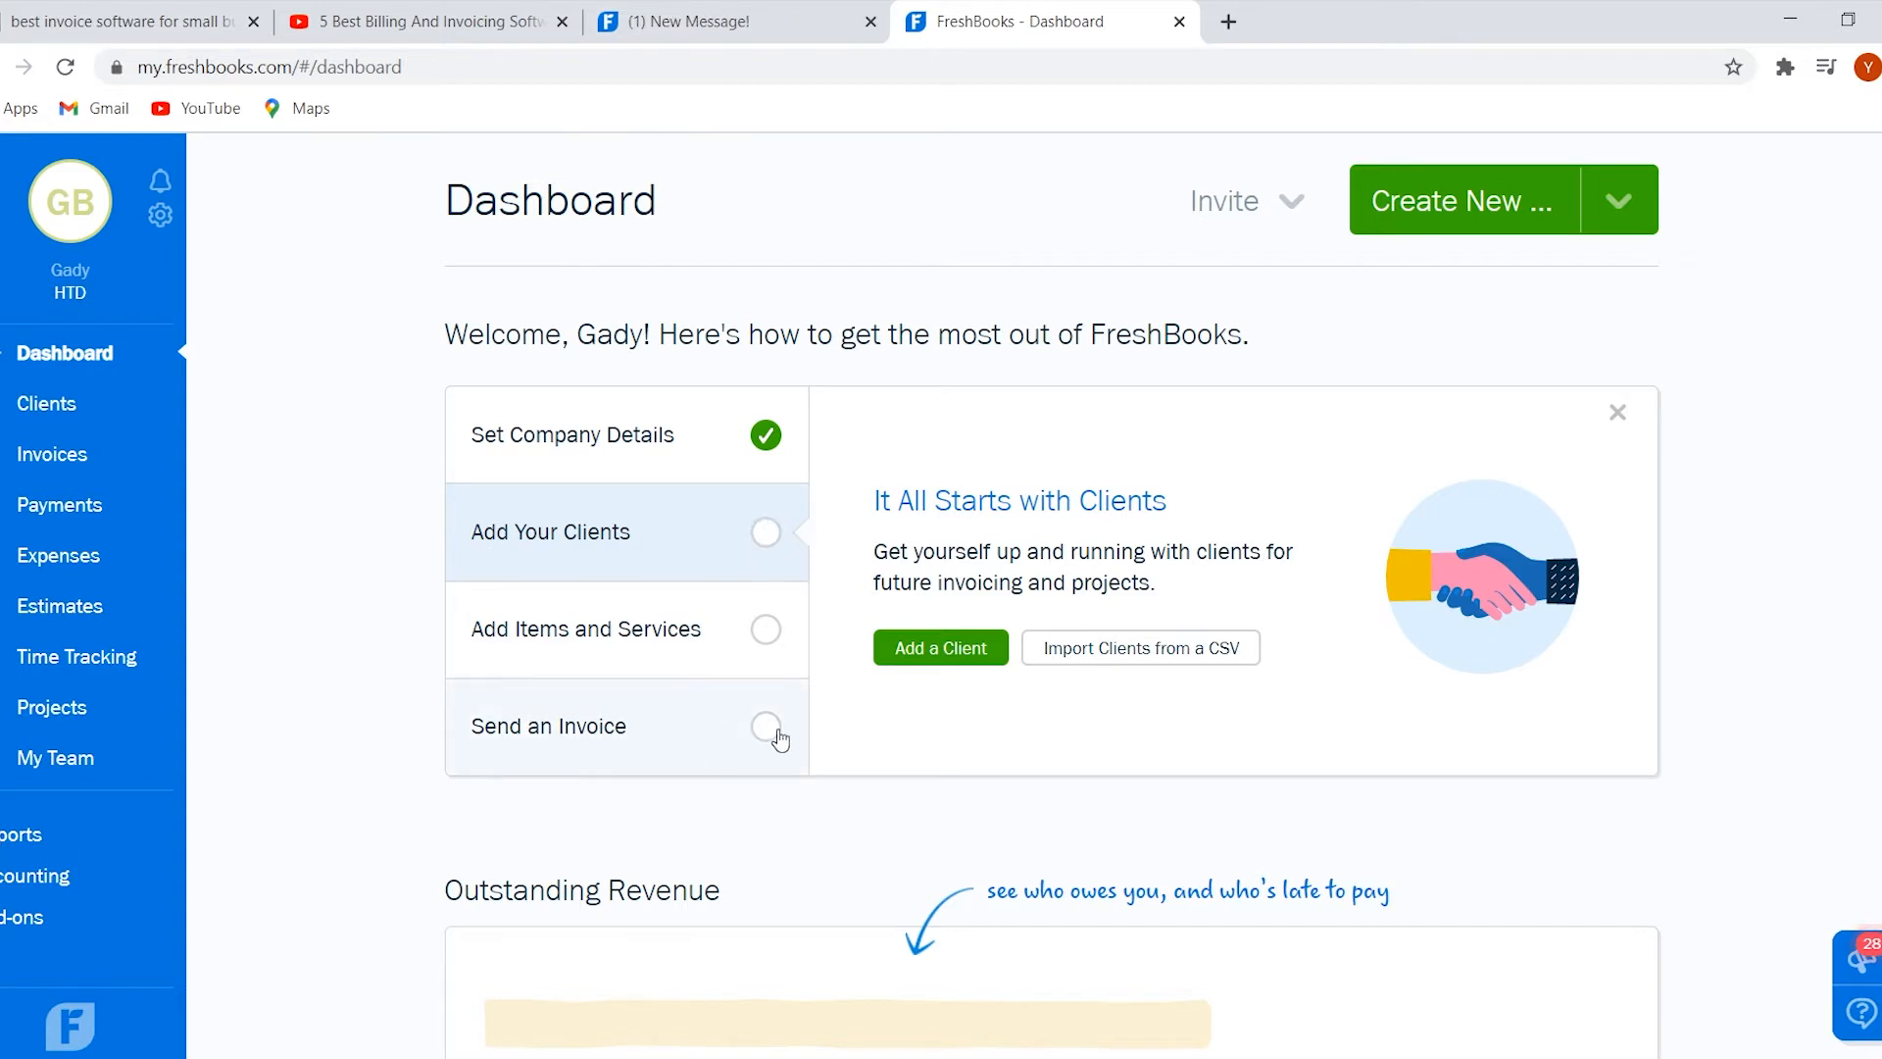
left_click(998, 651)
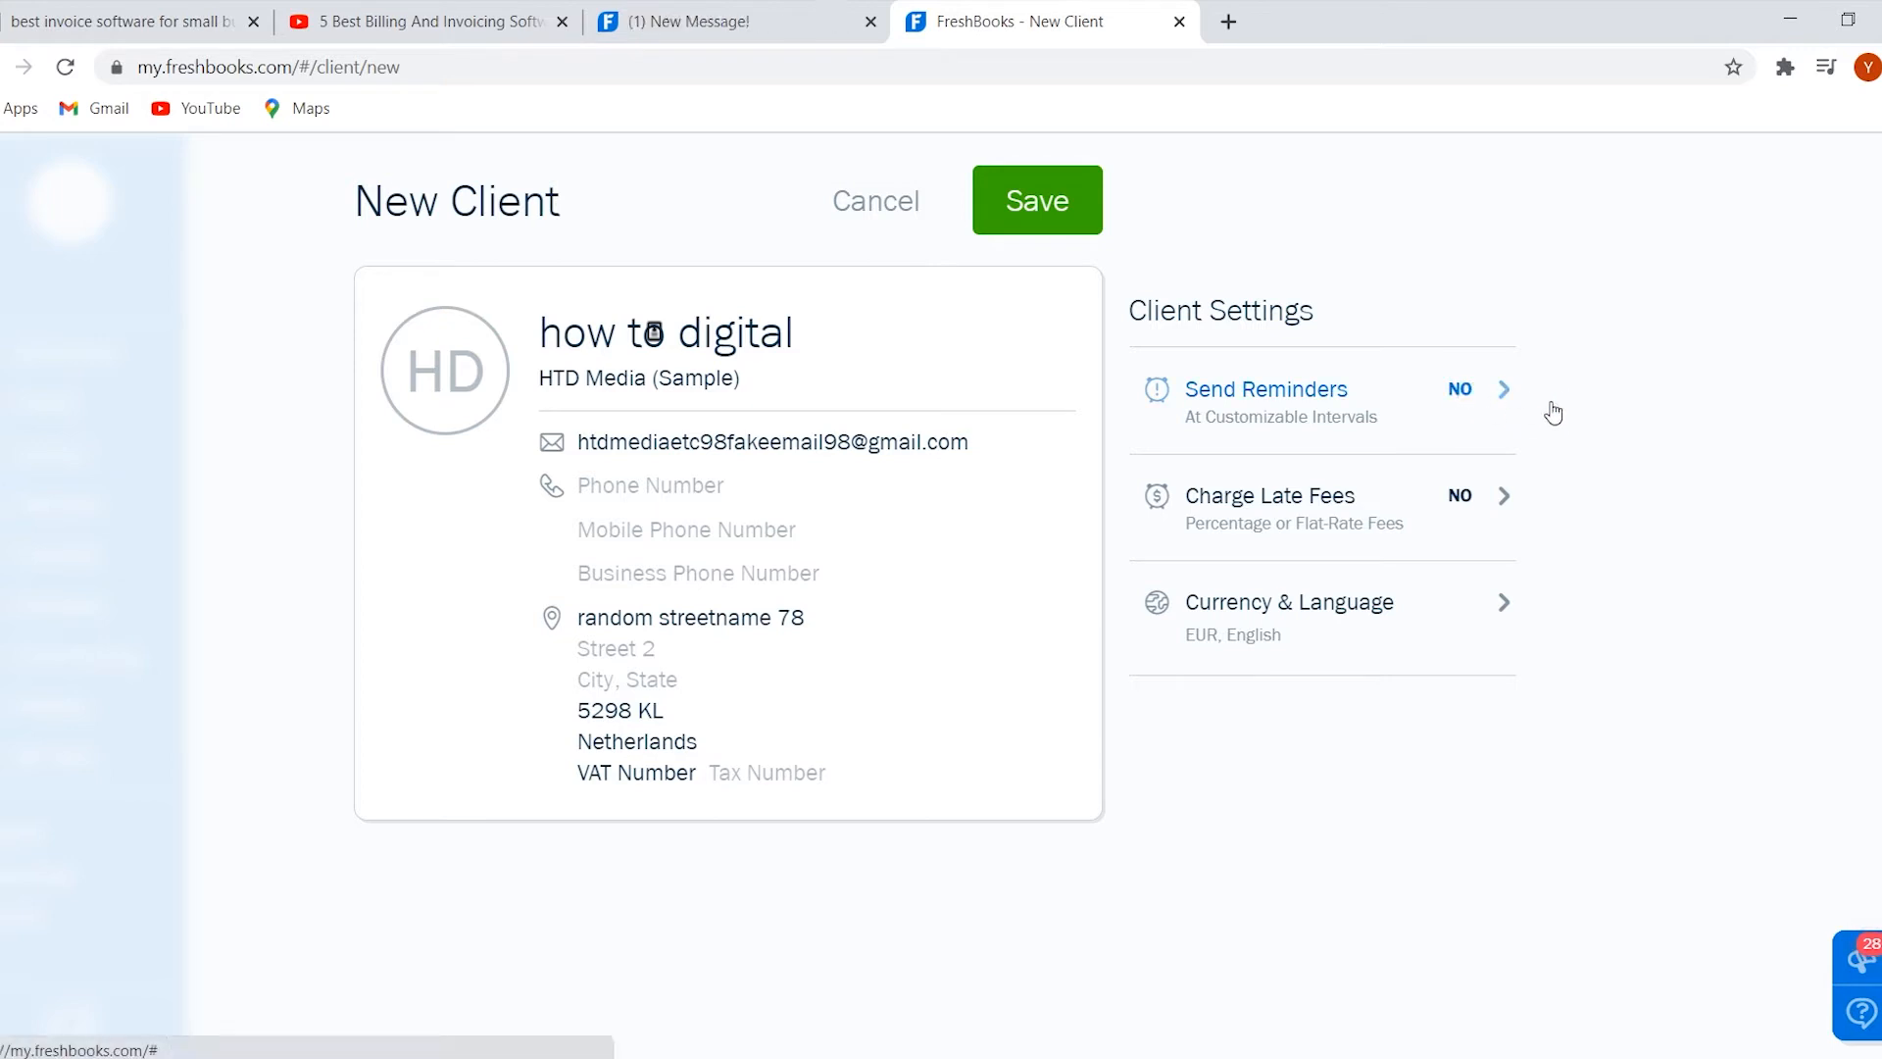
left_click(1460, 390)
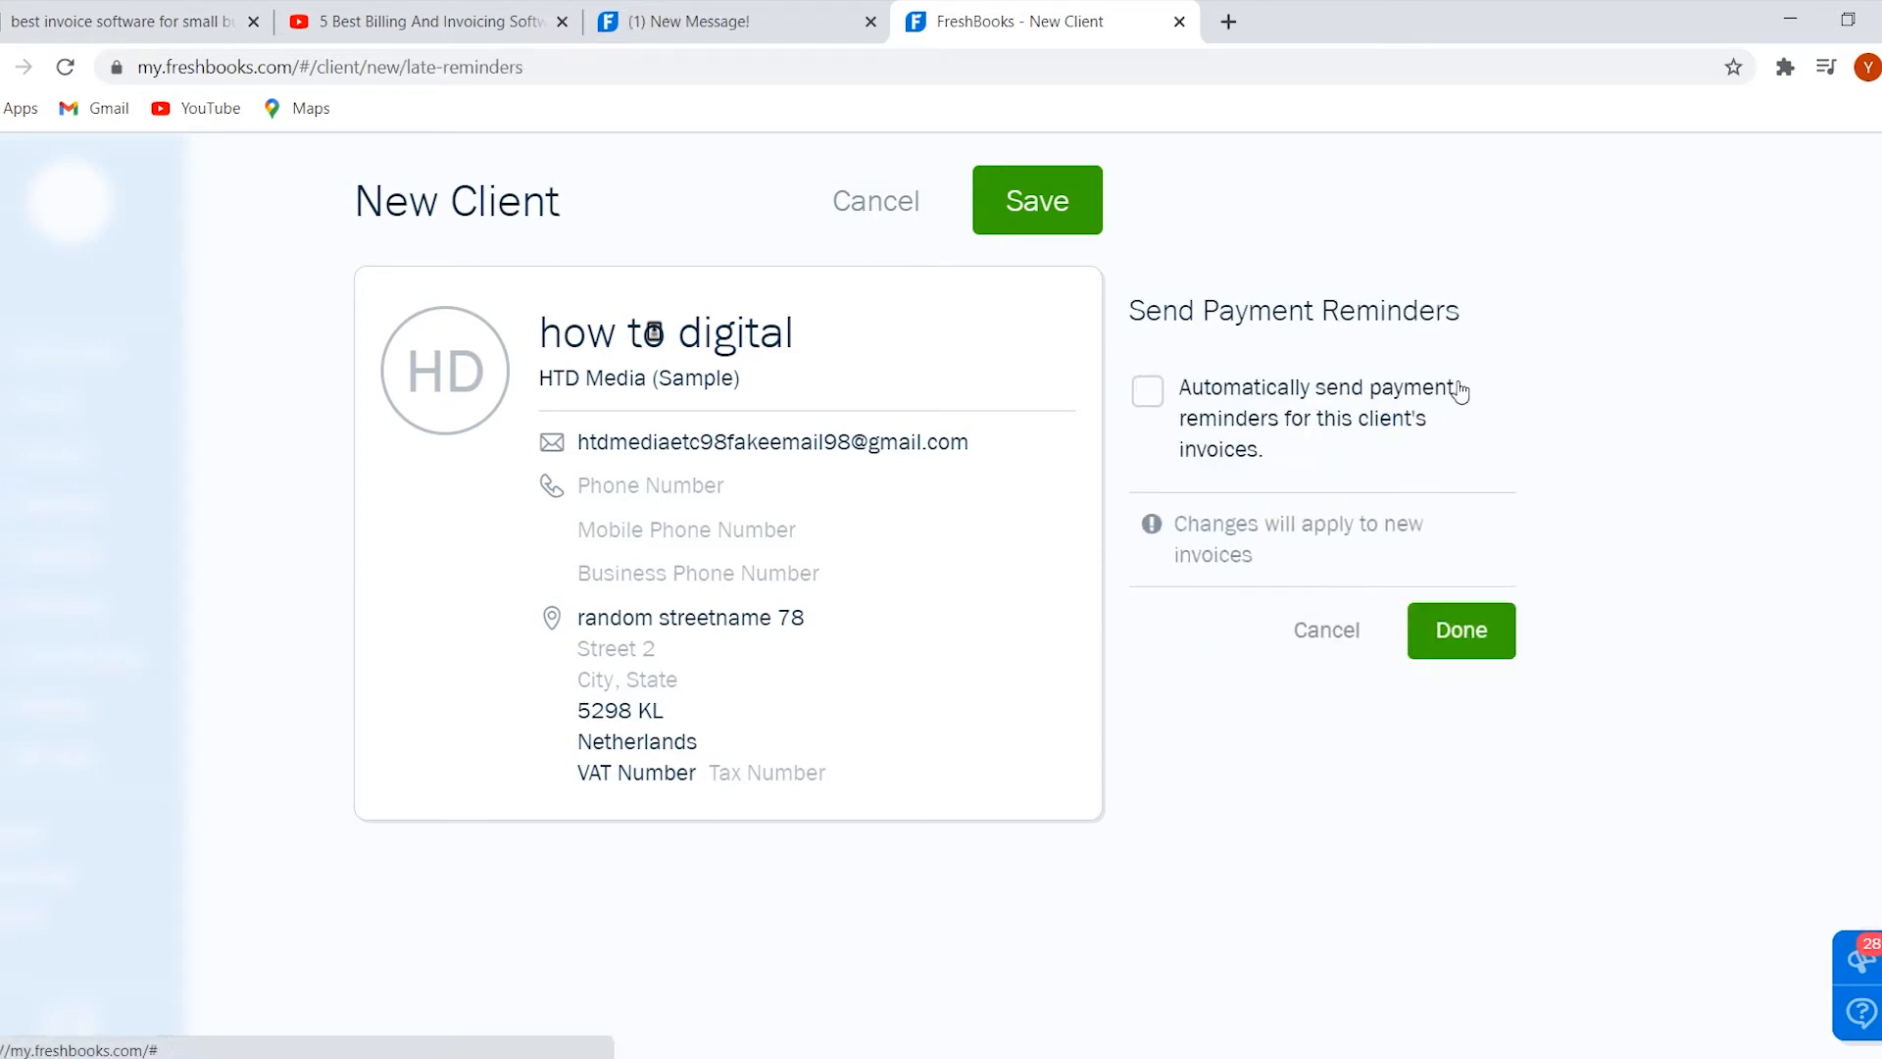
left_click(1331, 630)
left_click(1031, 214)
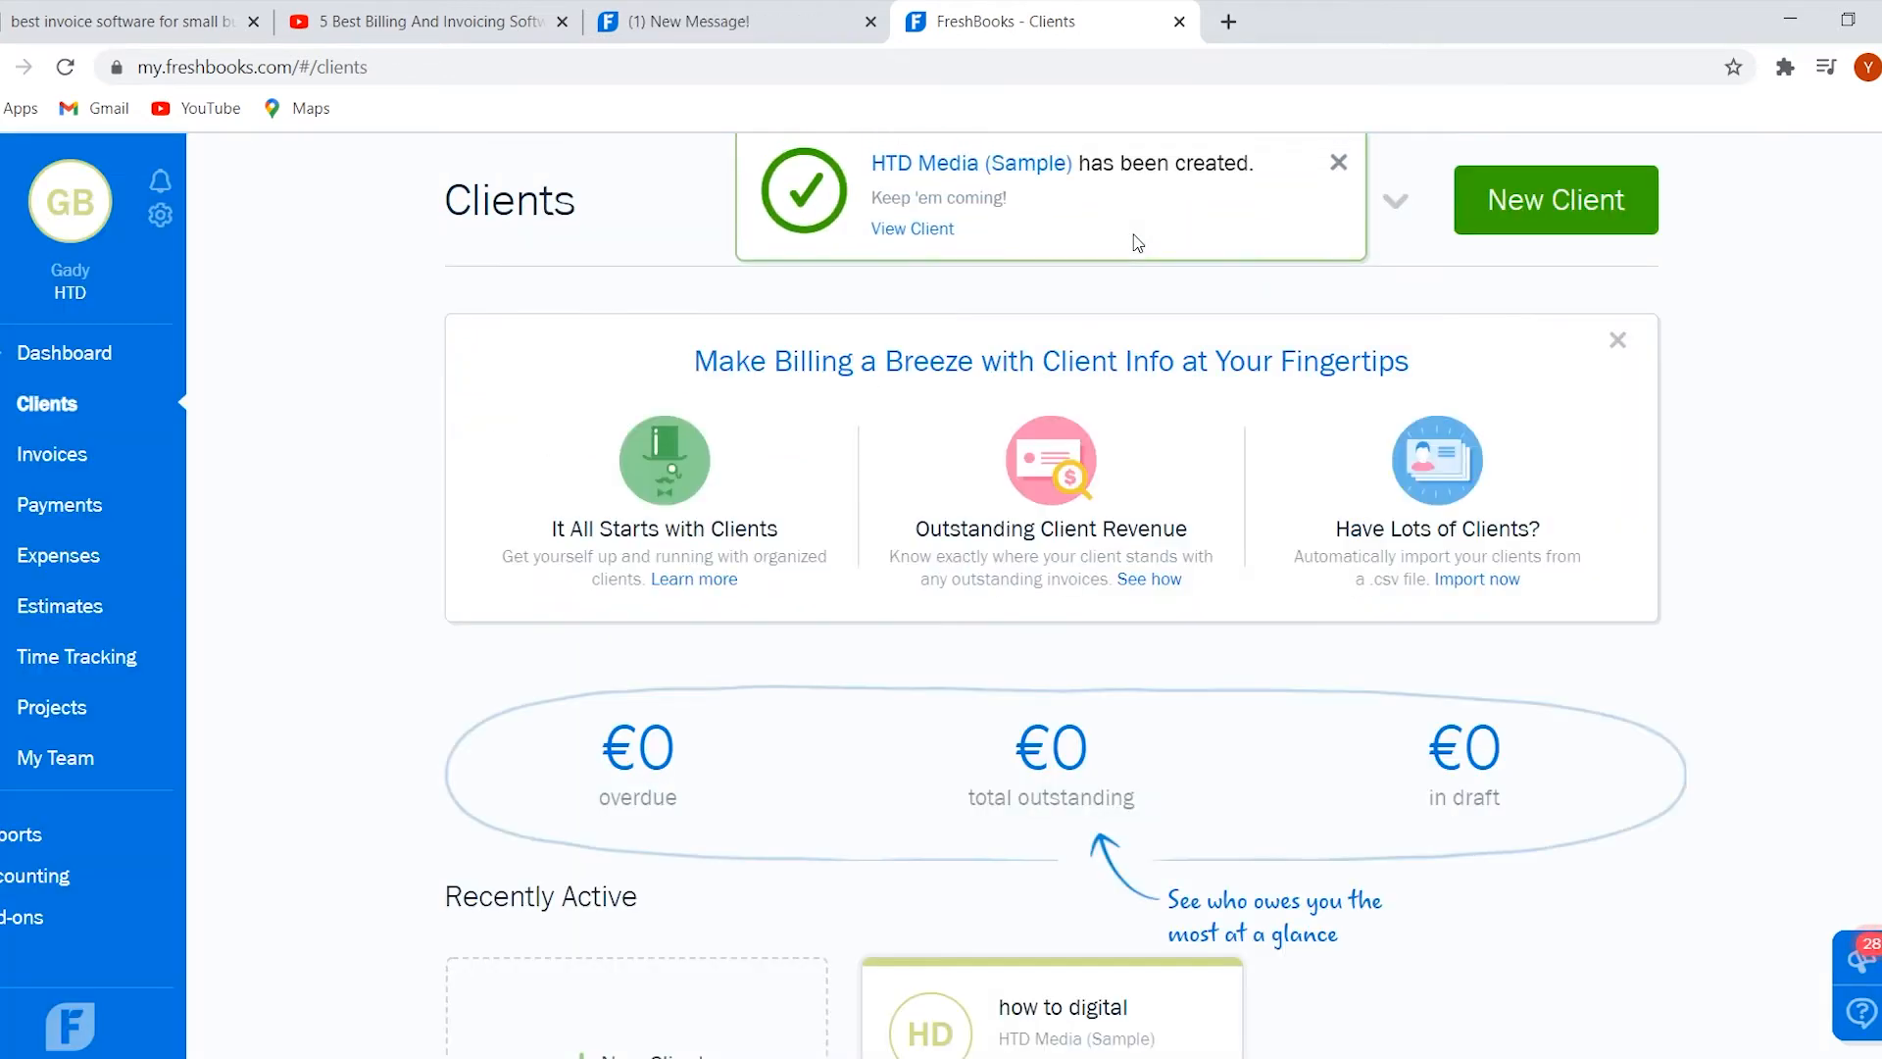
left_click(1339, 163)
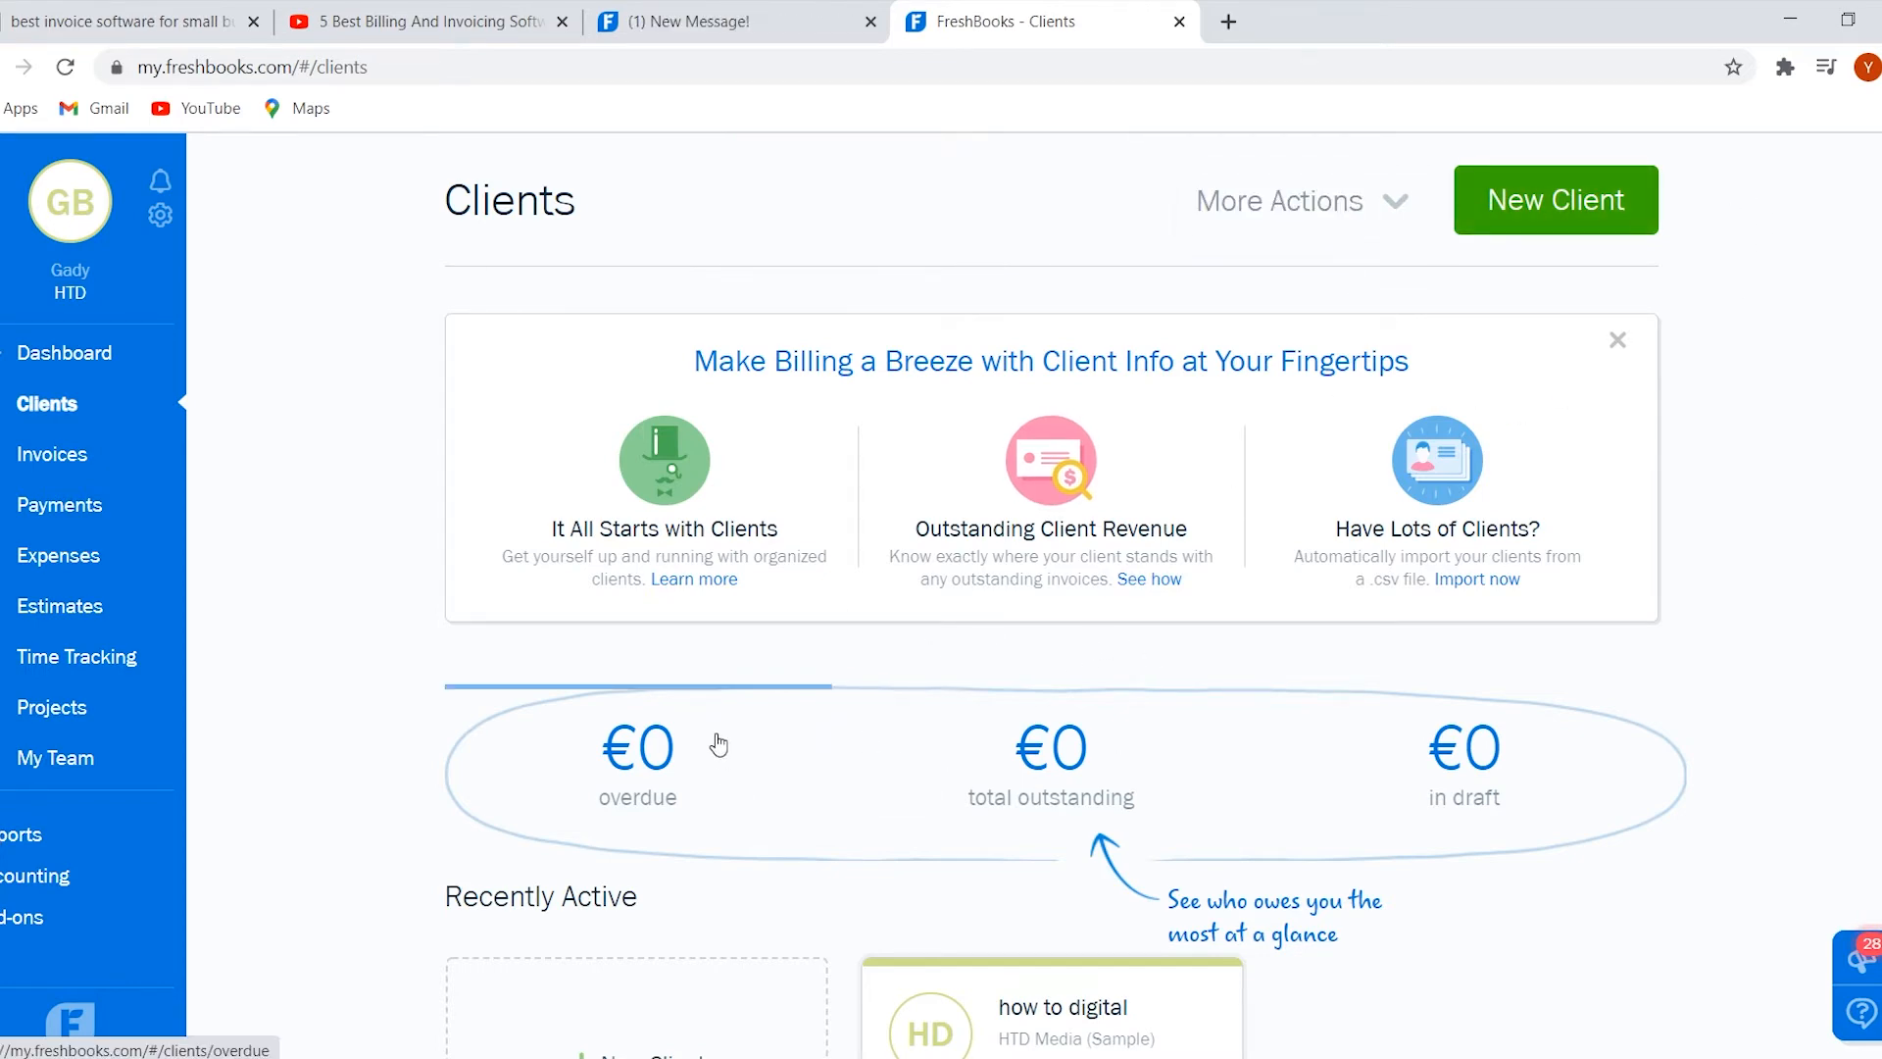
Open the Items & Services page from the dashboard's setup checklist.
scroll(717, 745, "down", 3)
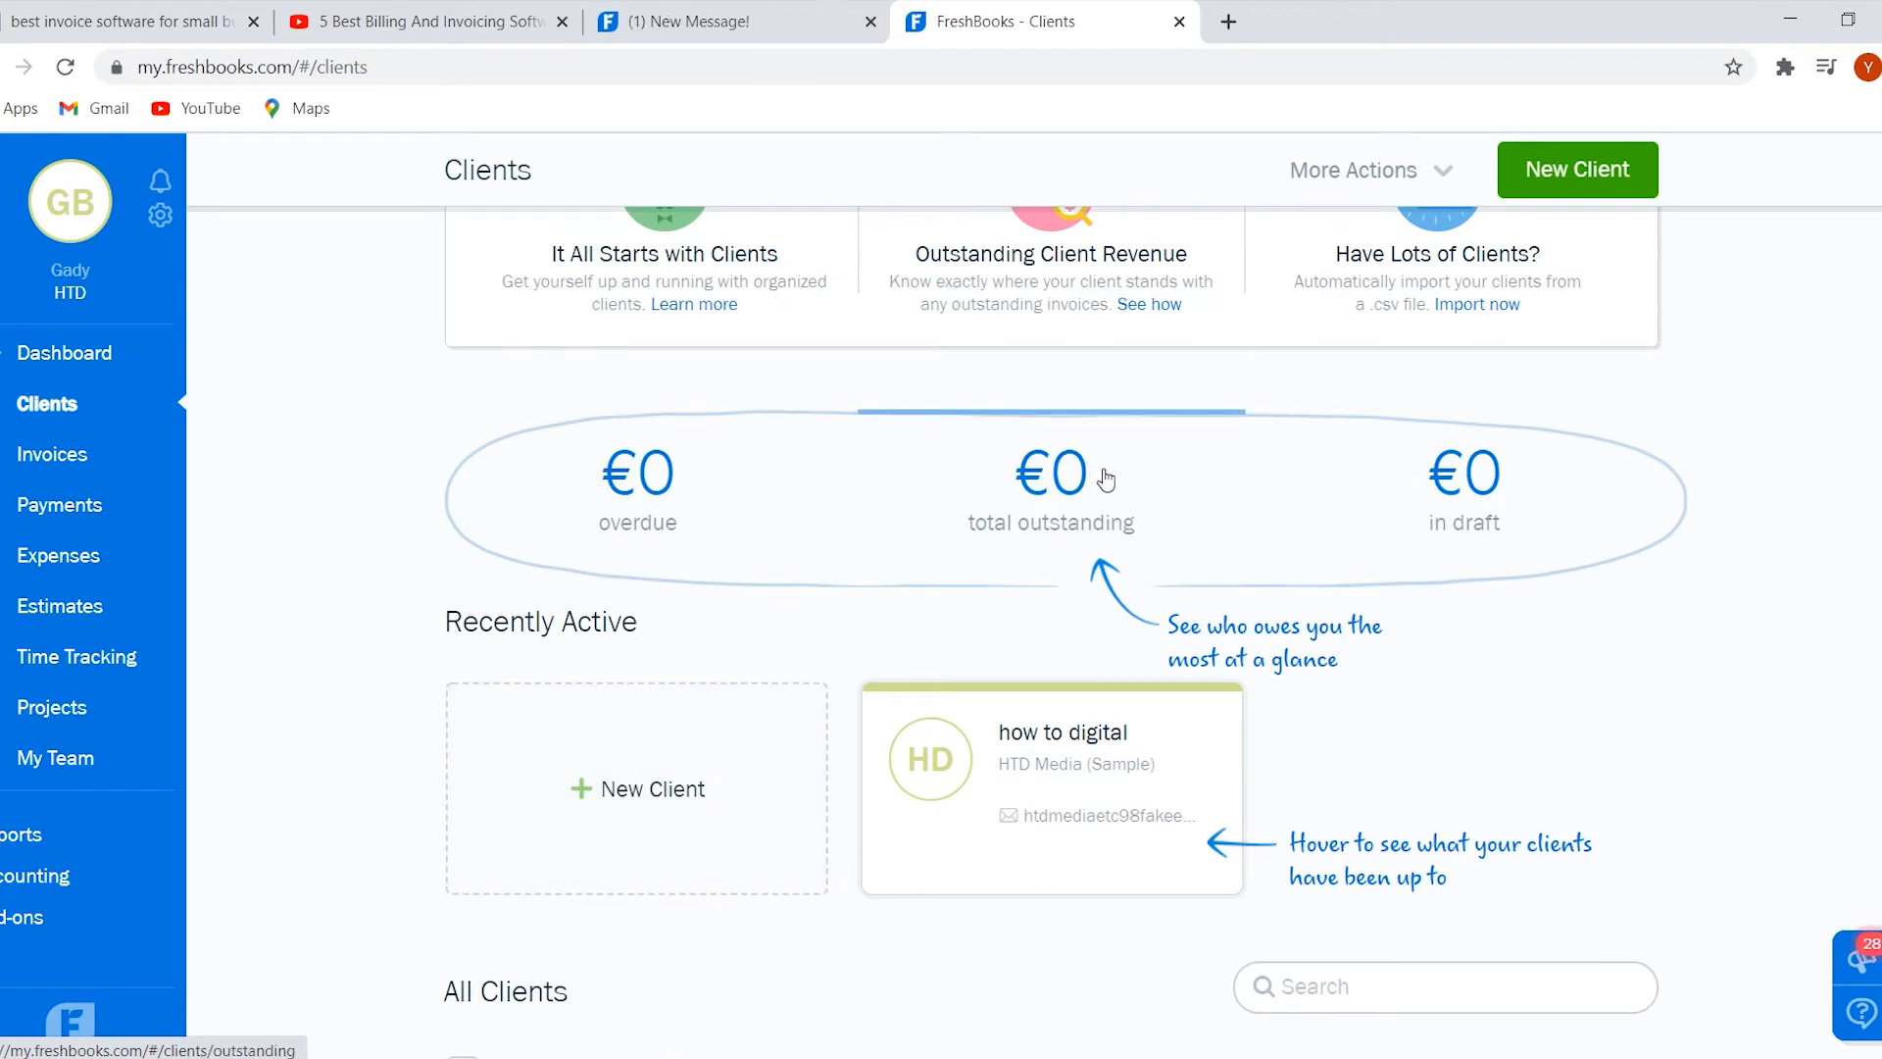
scroll(222, 433, "up", 3)
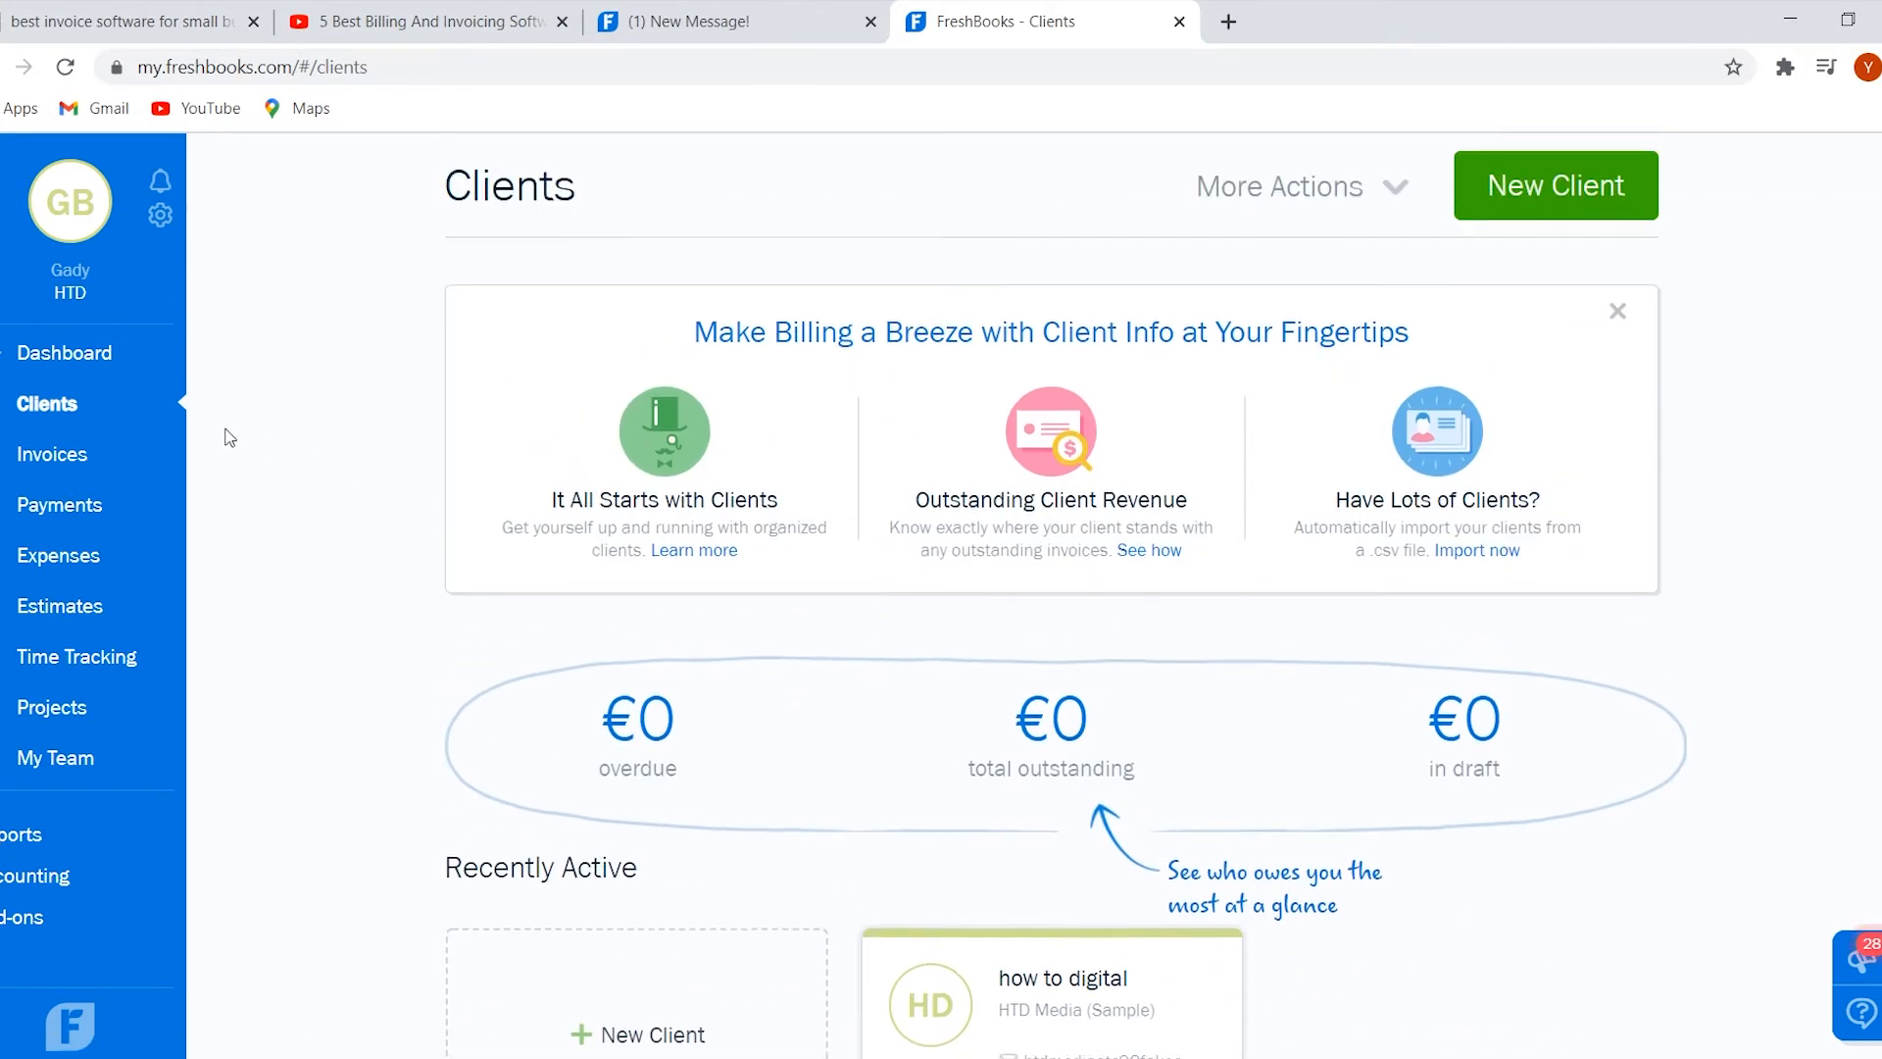
left_click(62, 359)
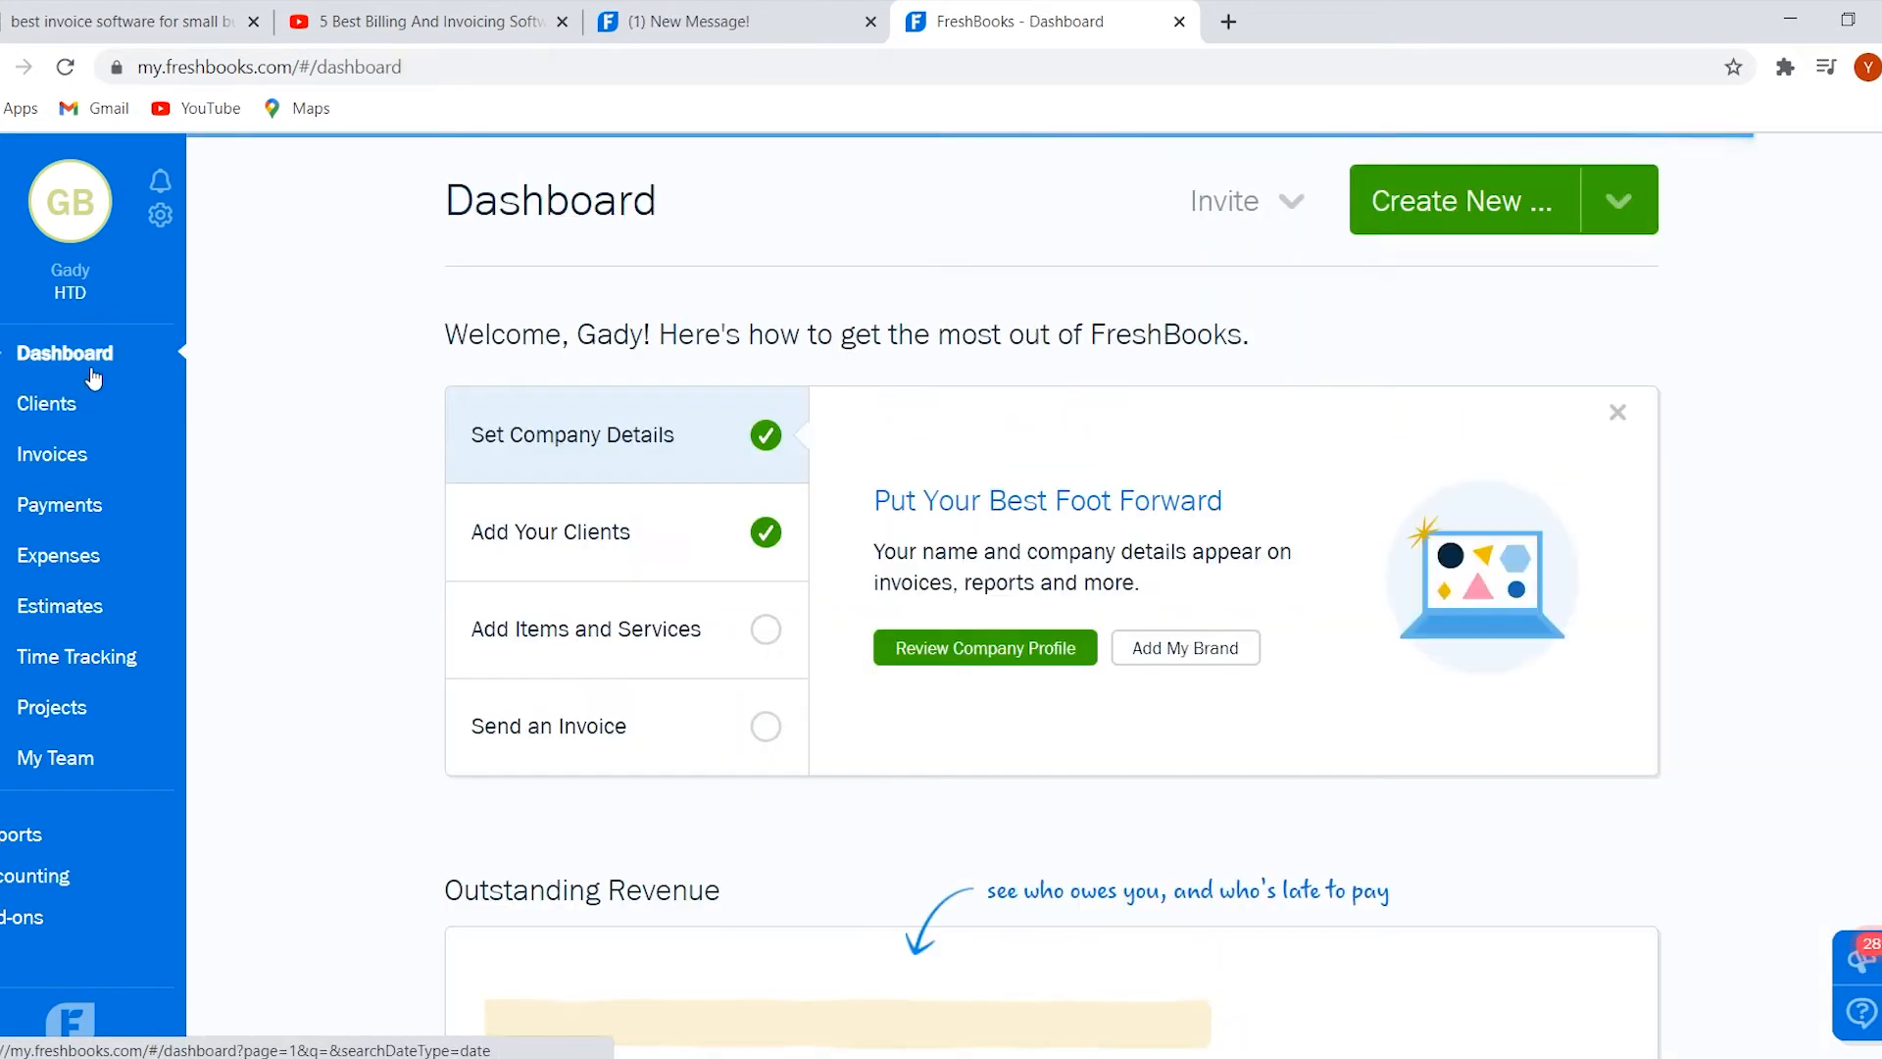
left_click(701, 632)
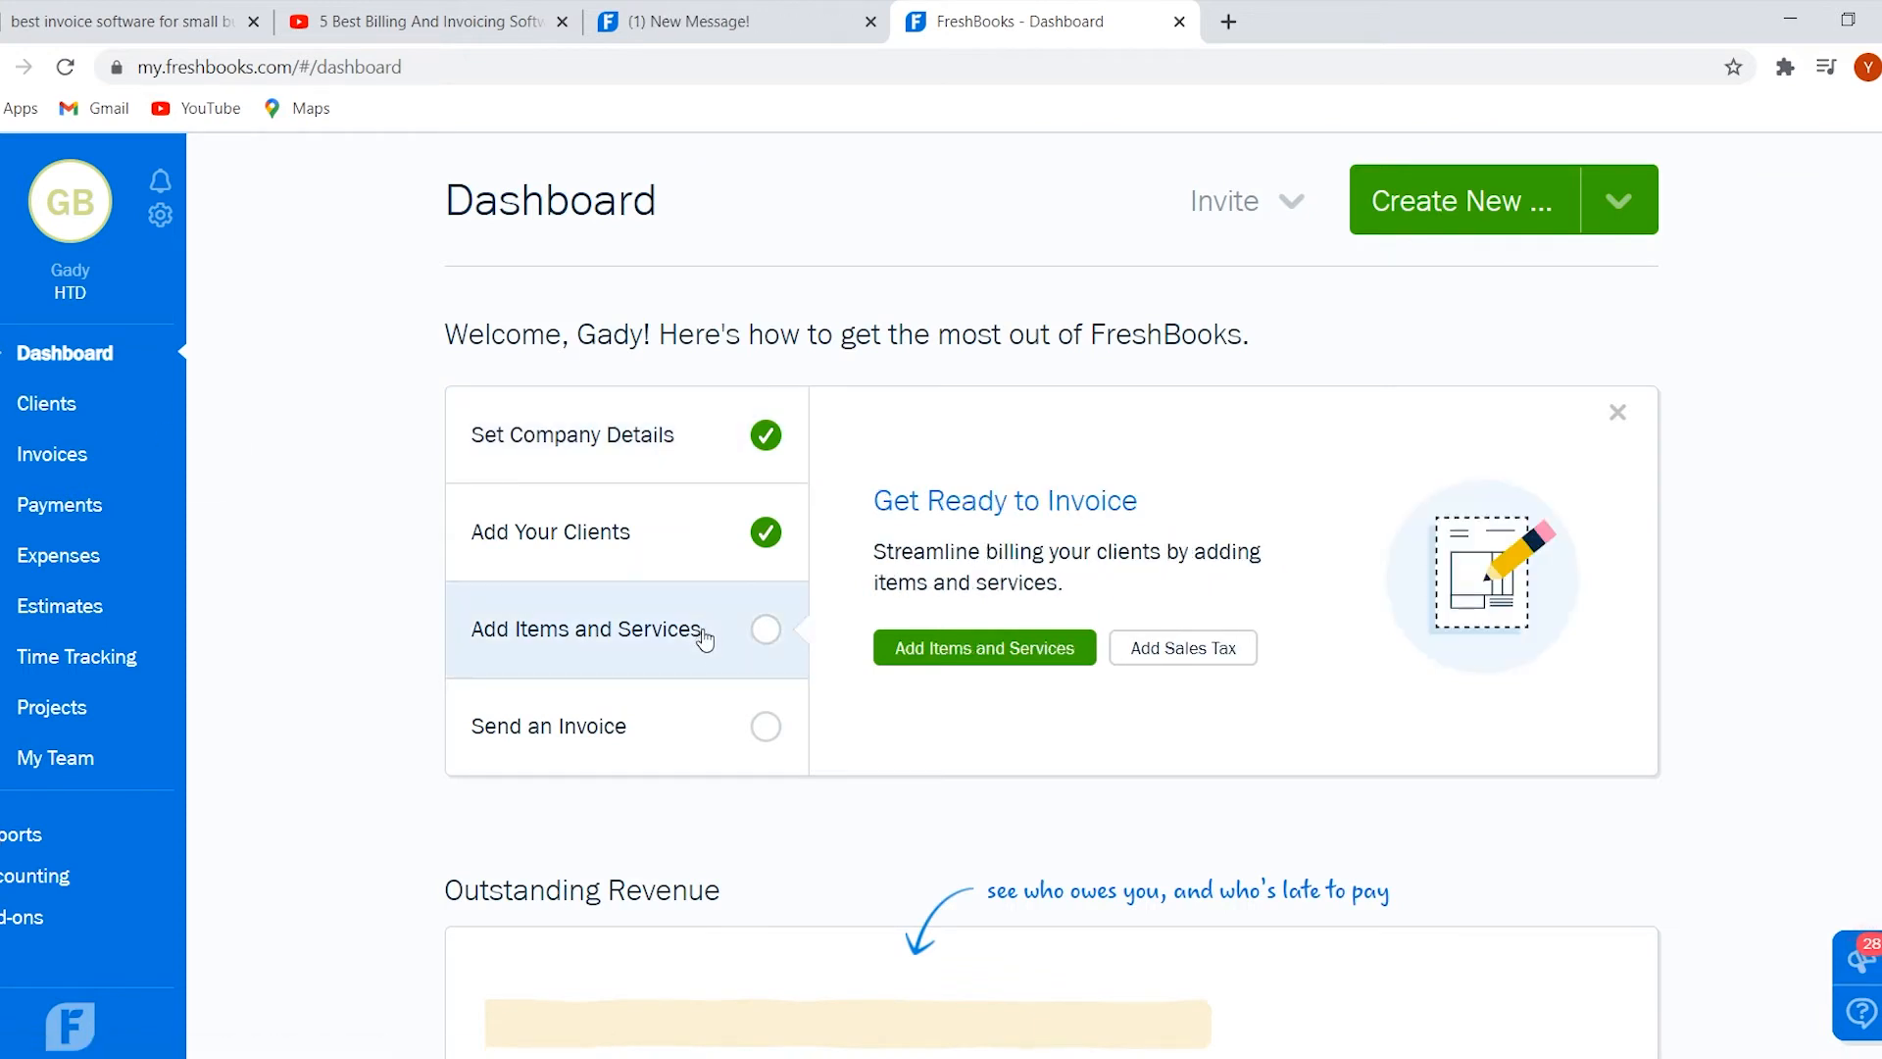
left_click(1042, 655)
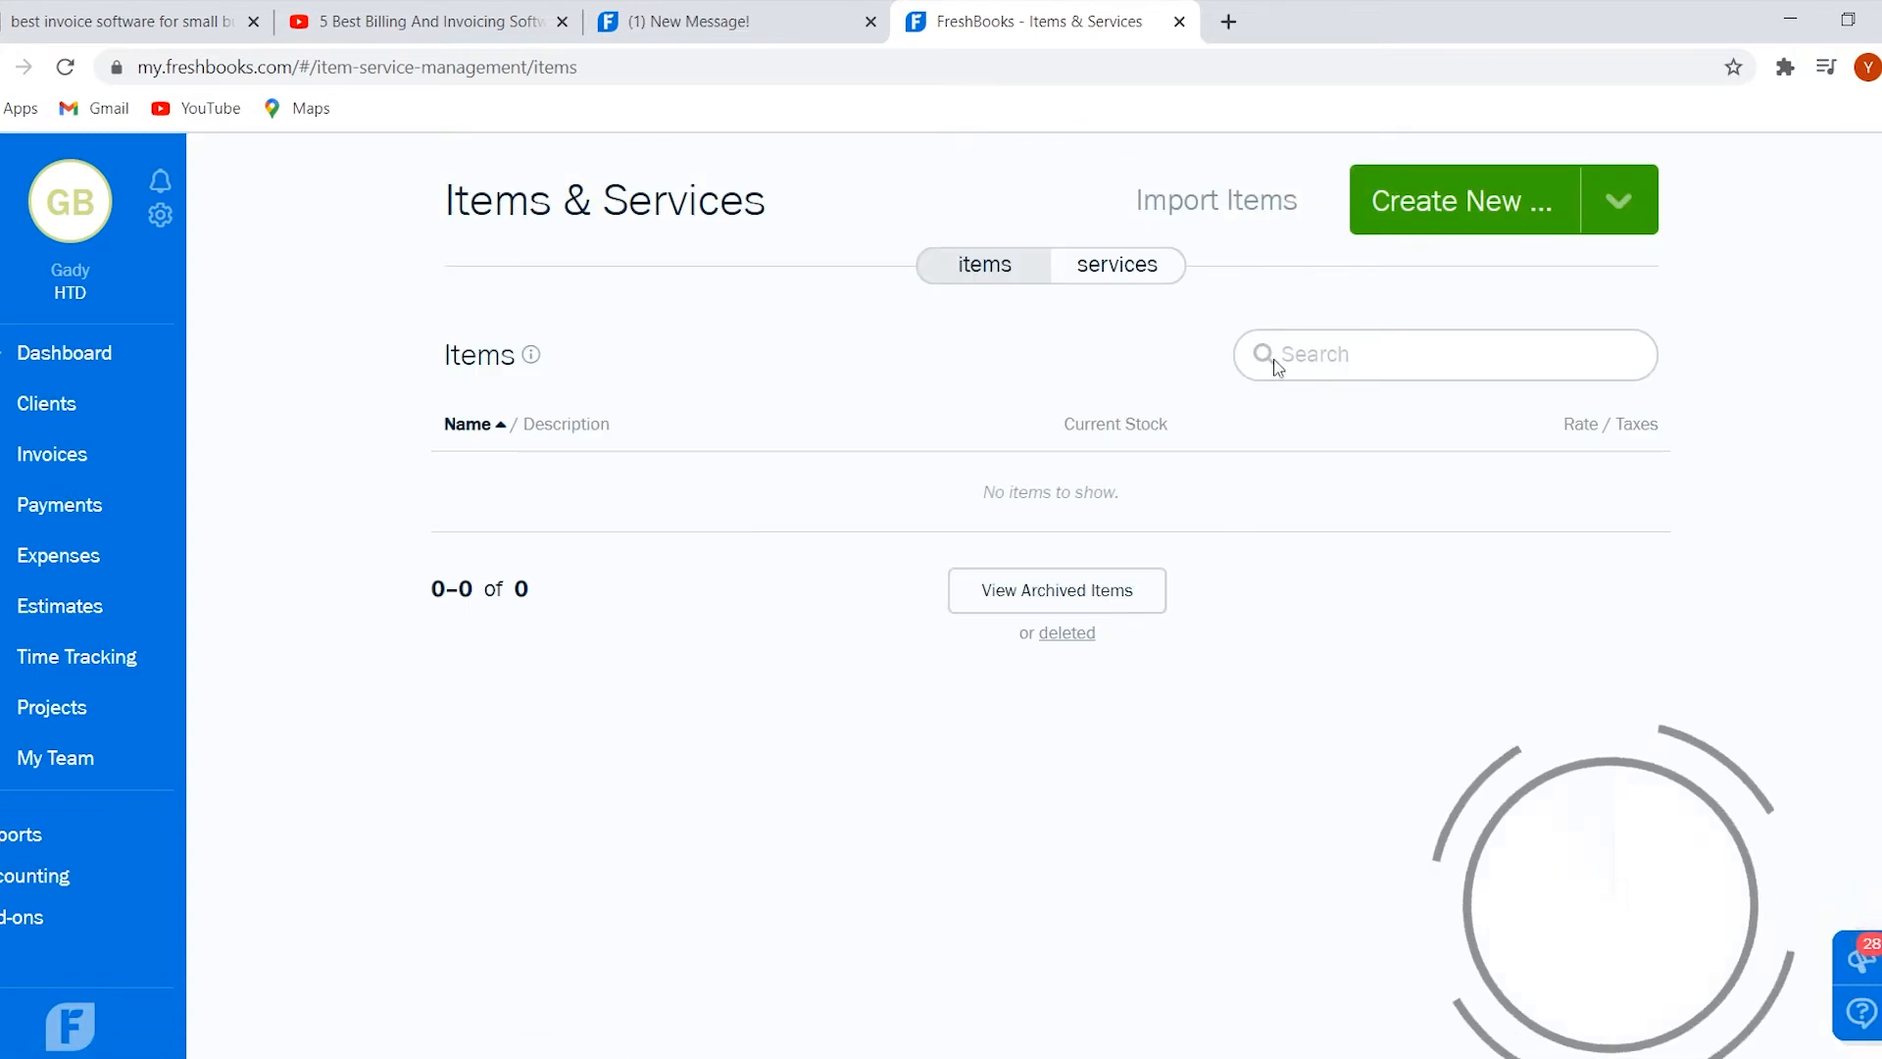
left_click(1431, 224)
left_click(1453, 292)
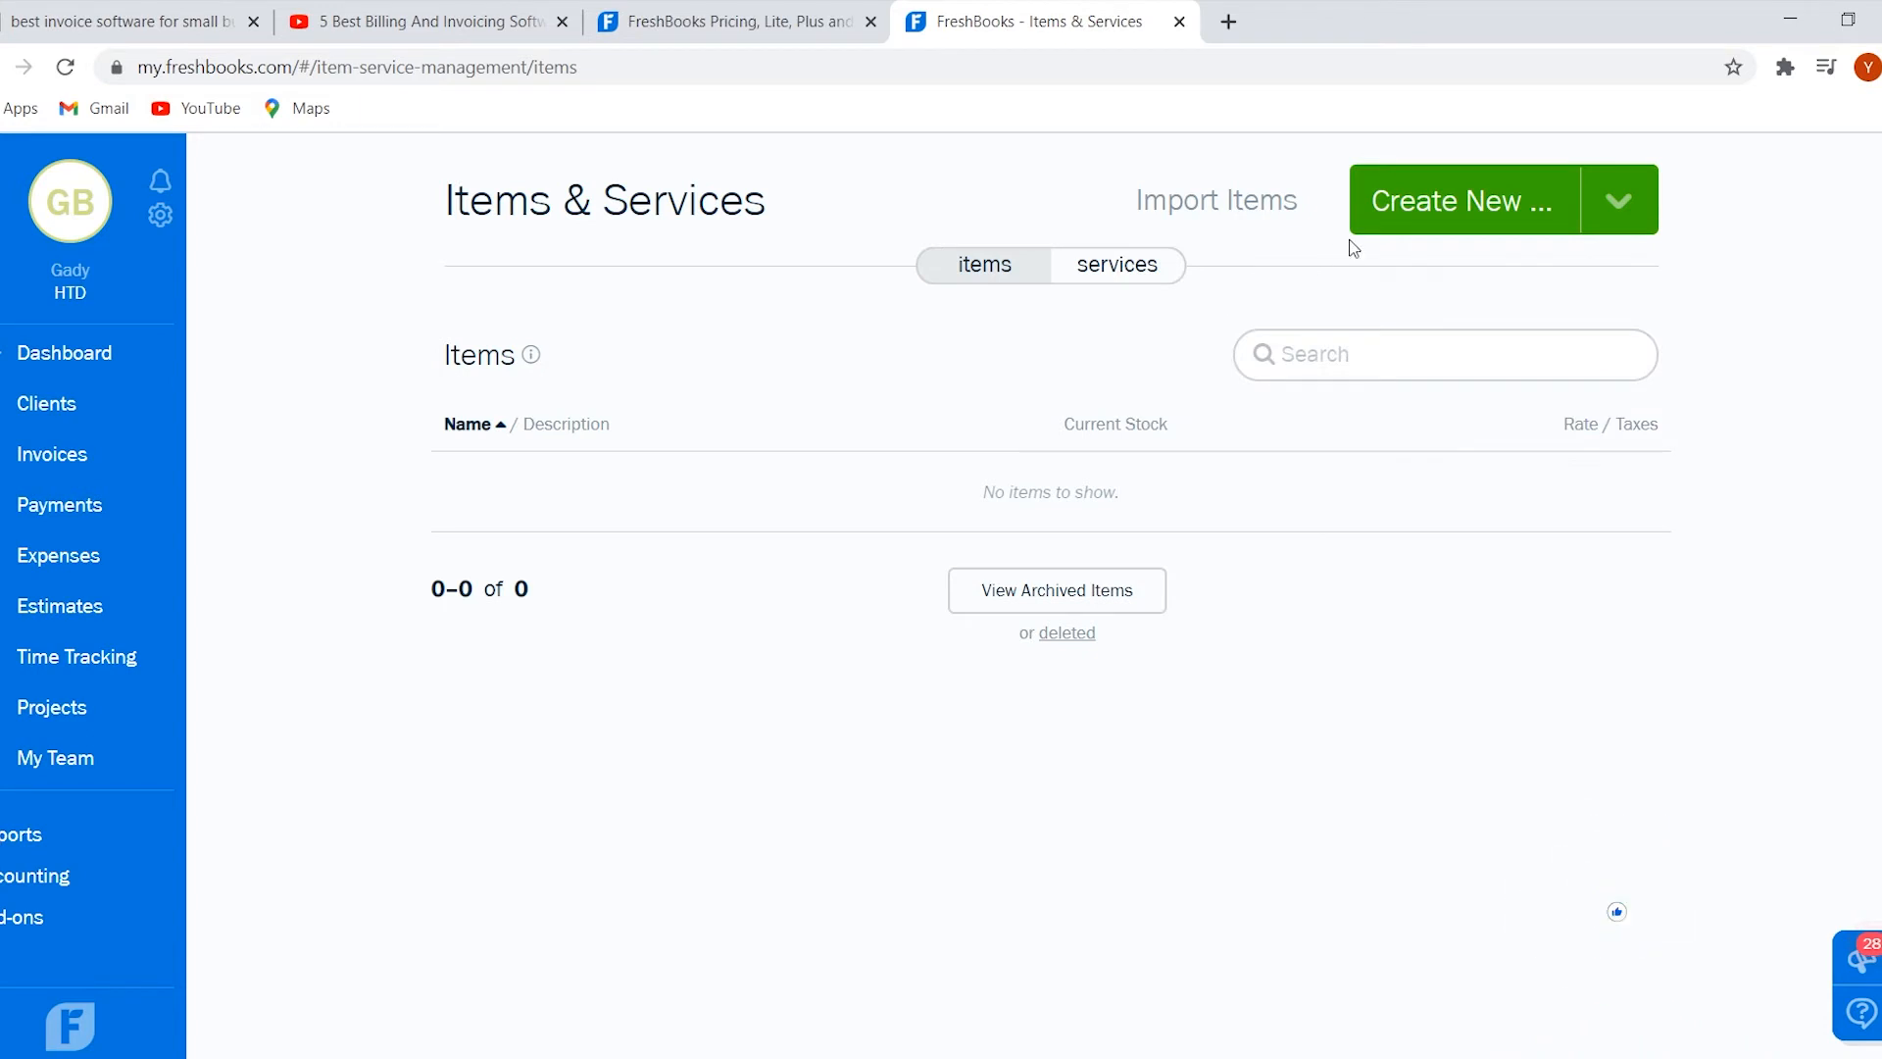
left_click(1441, 211)
left_click(1401, 284)
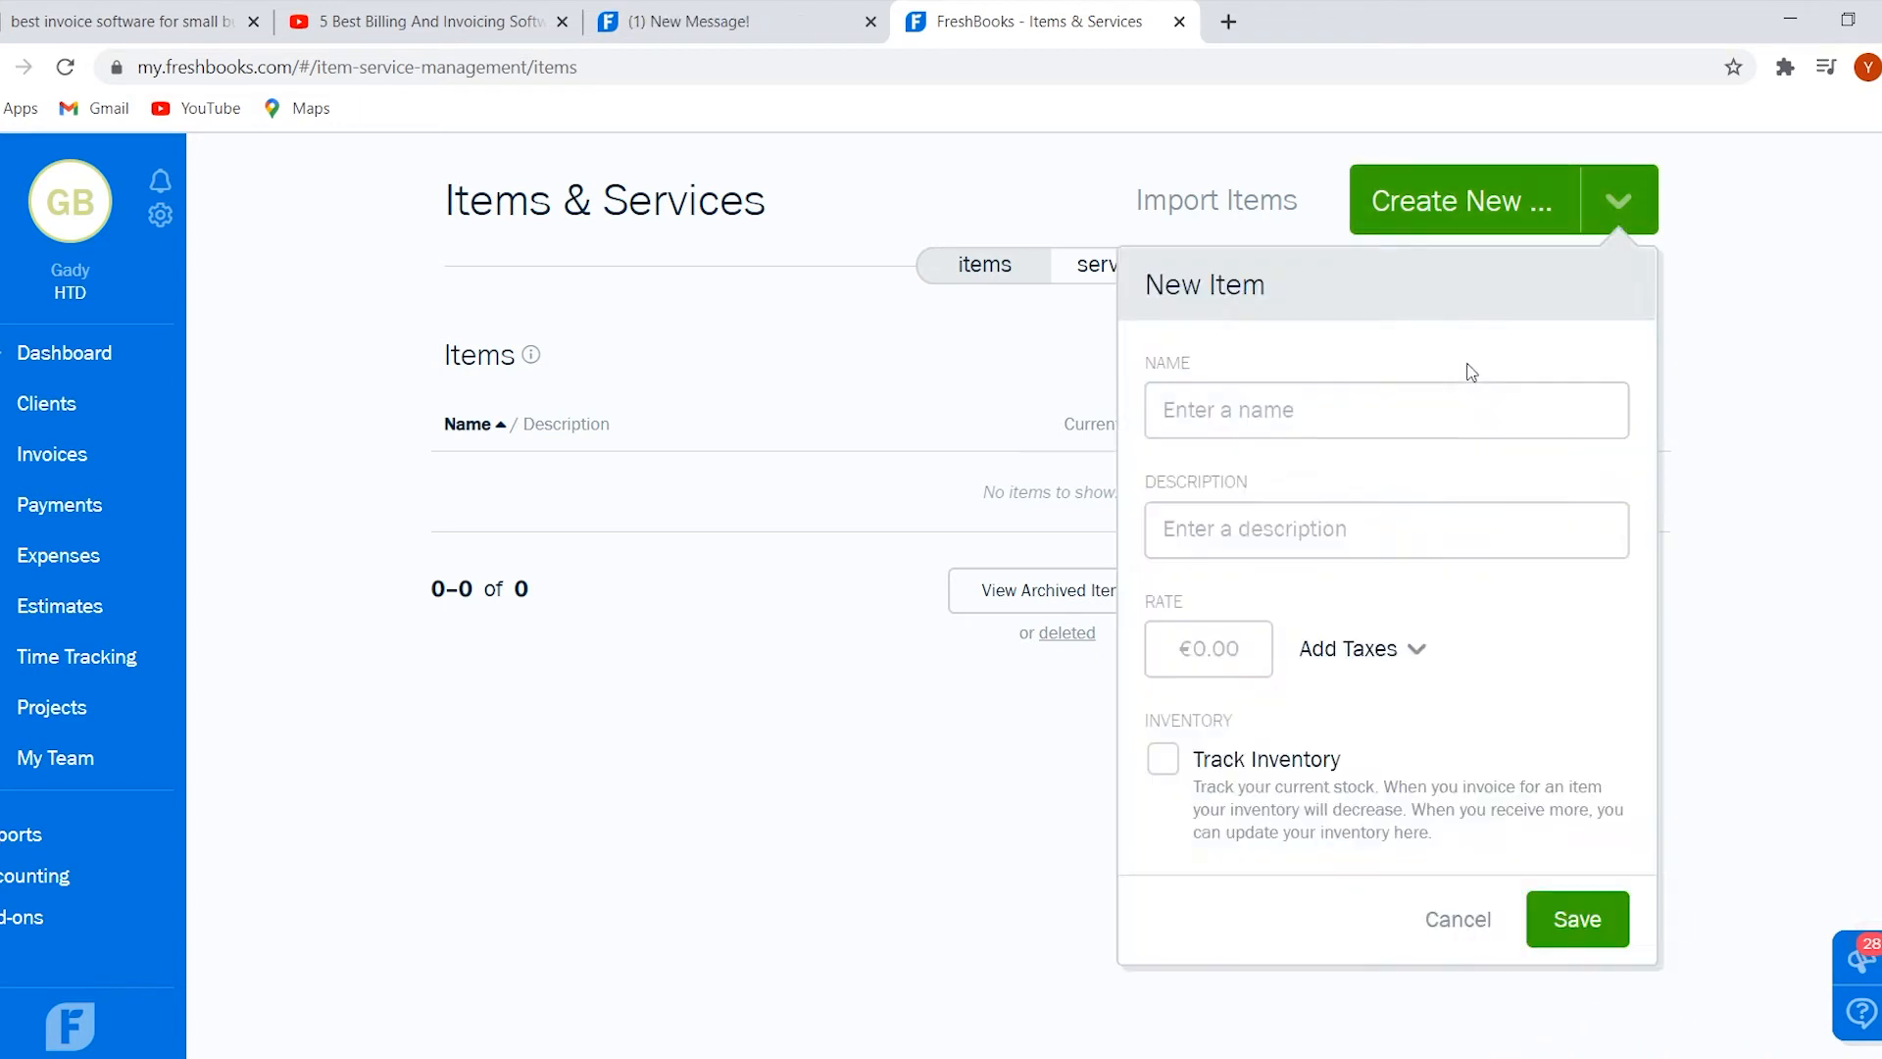
left_click(990, 423)
Create a billable service named "video editing" with the description "video editing for youtube".
left_click(1545, 199)
left_click(1487, 409)
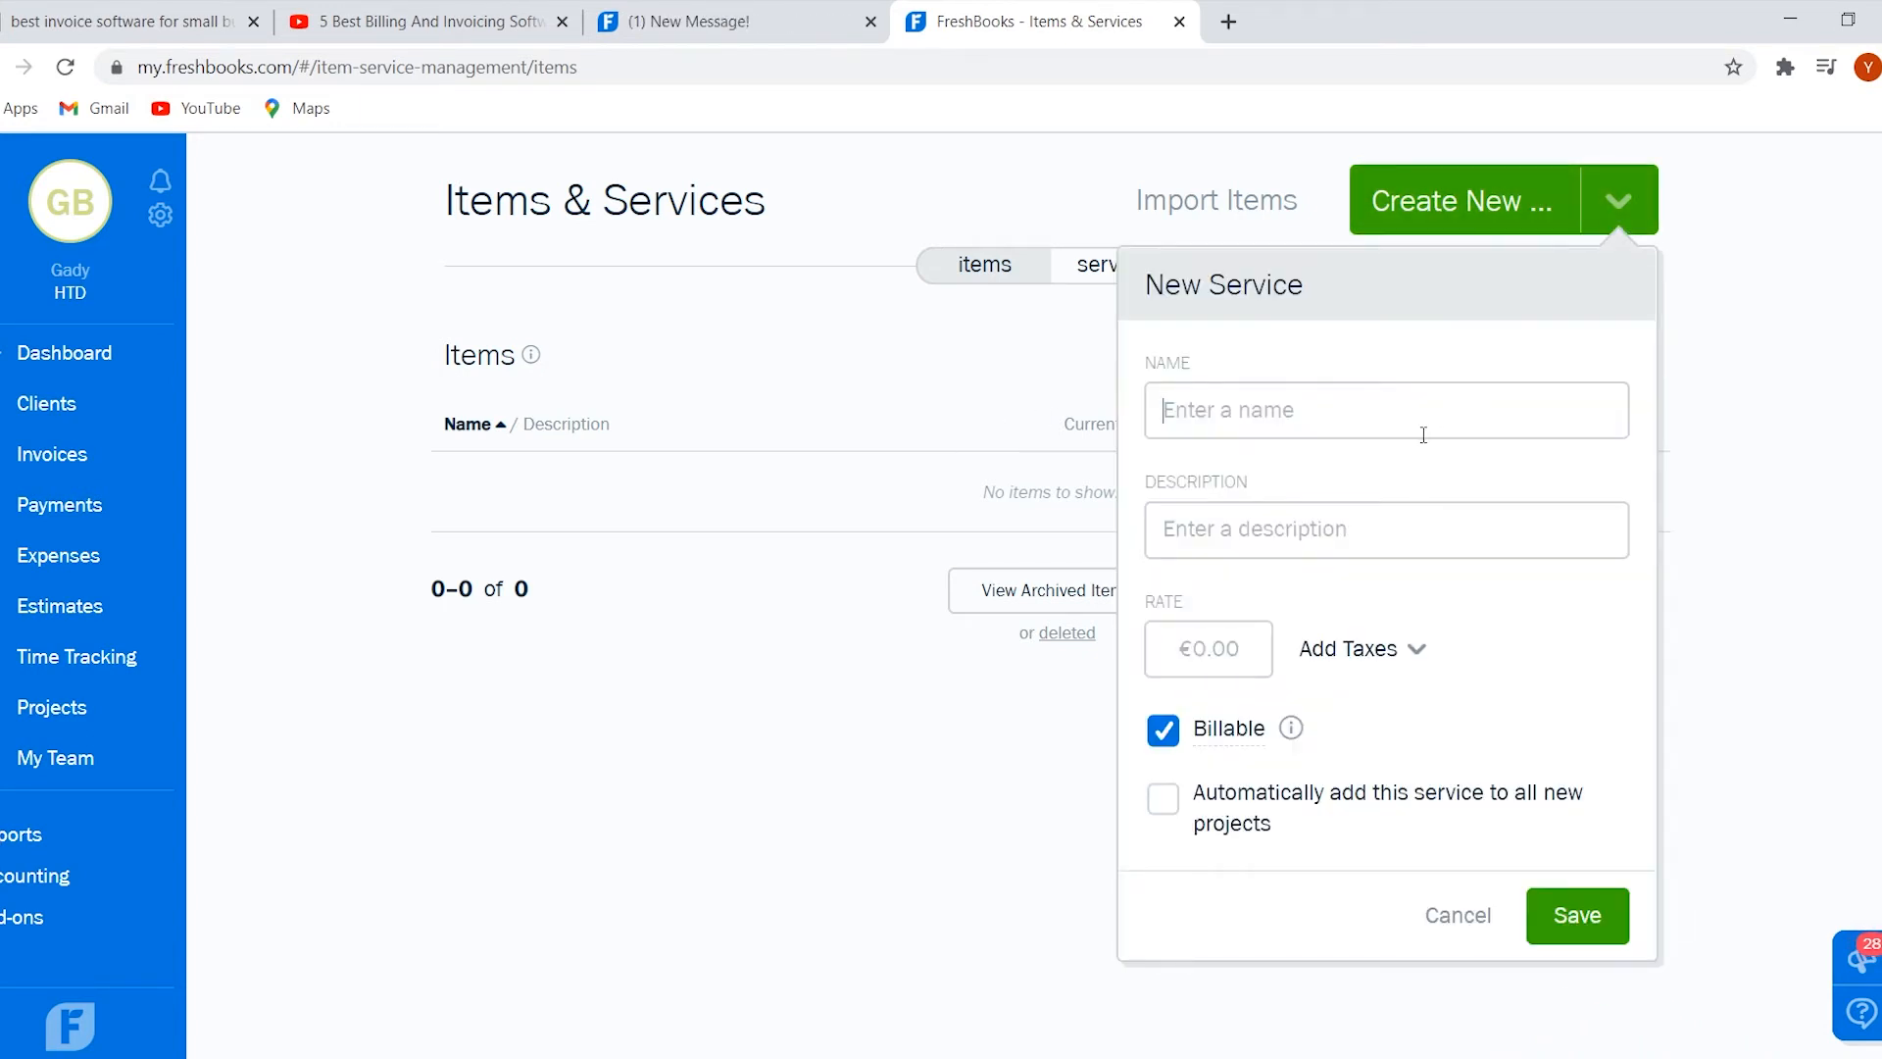
type("video editing")
key("Tab")
type("vid")
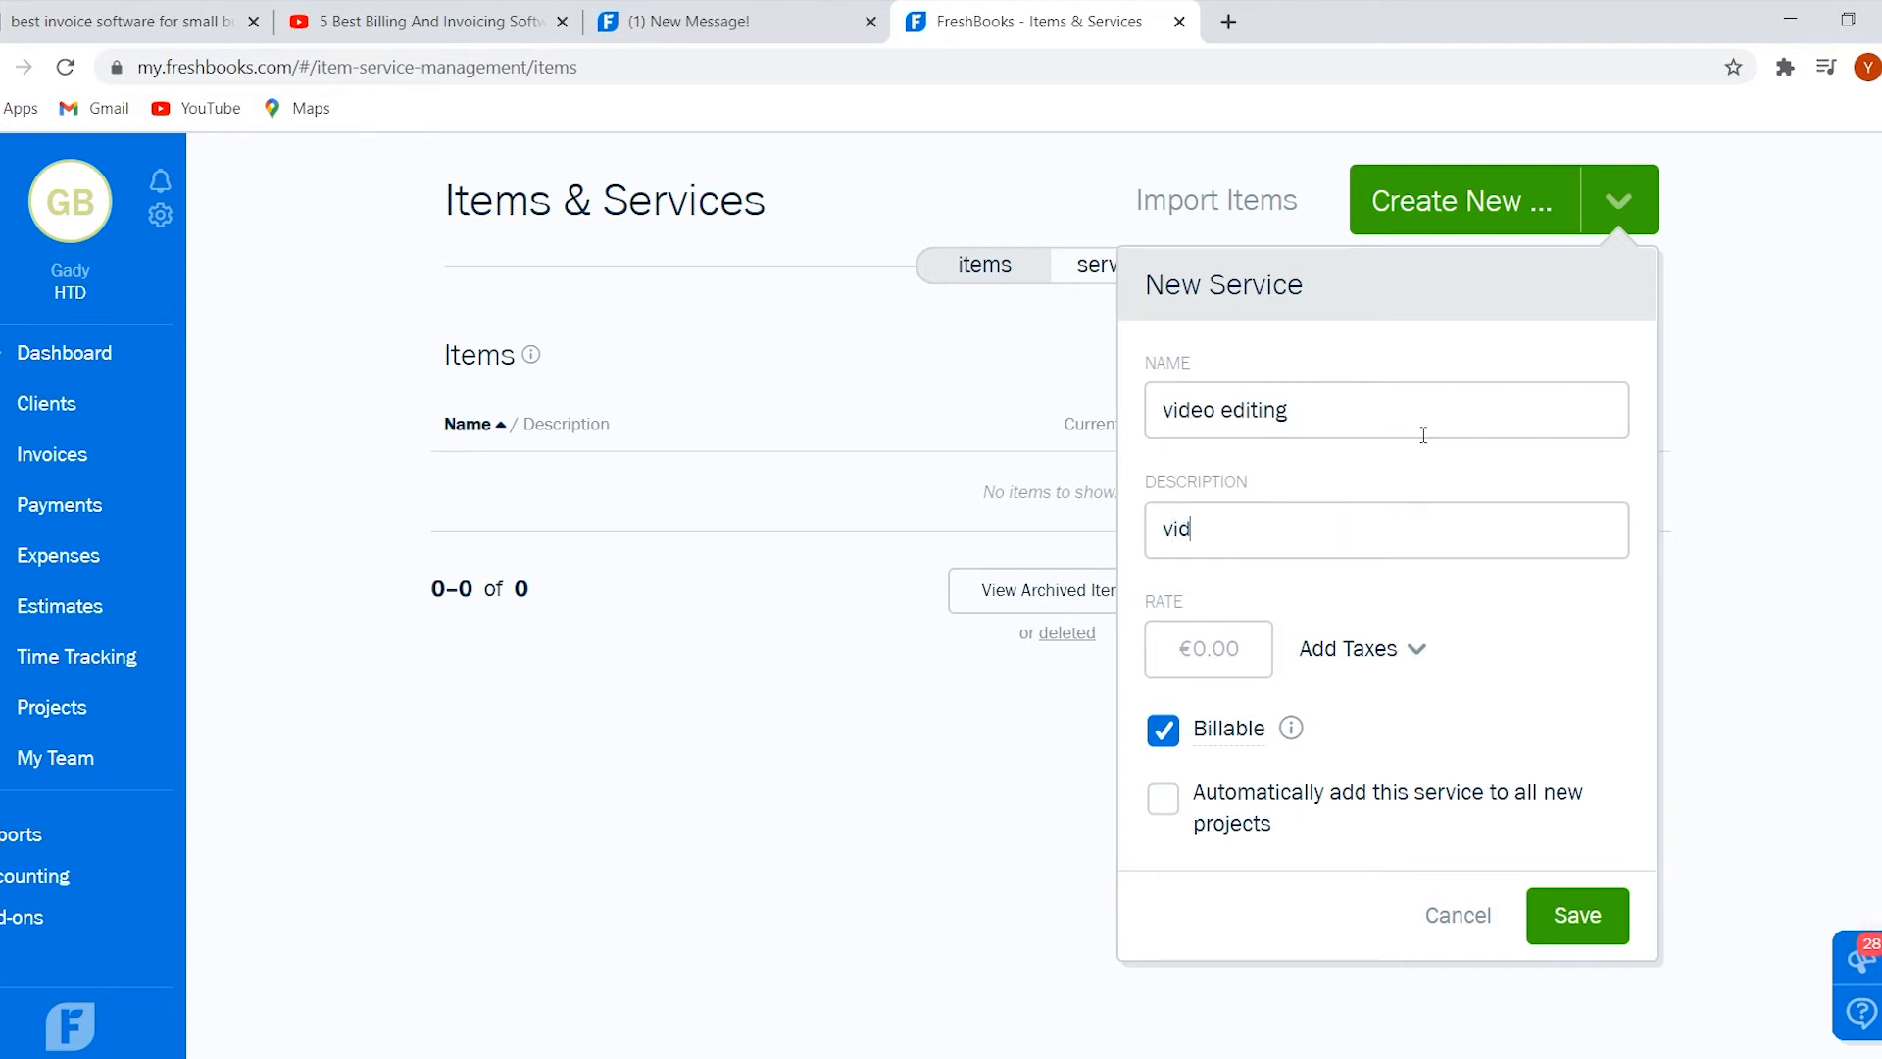
type("eo editing for youtube")
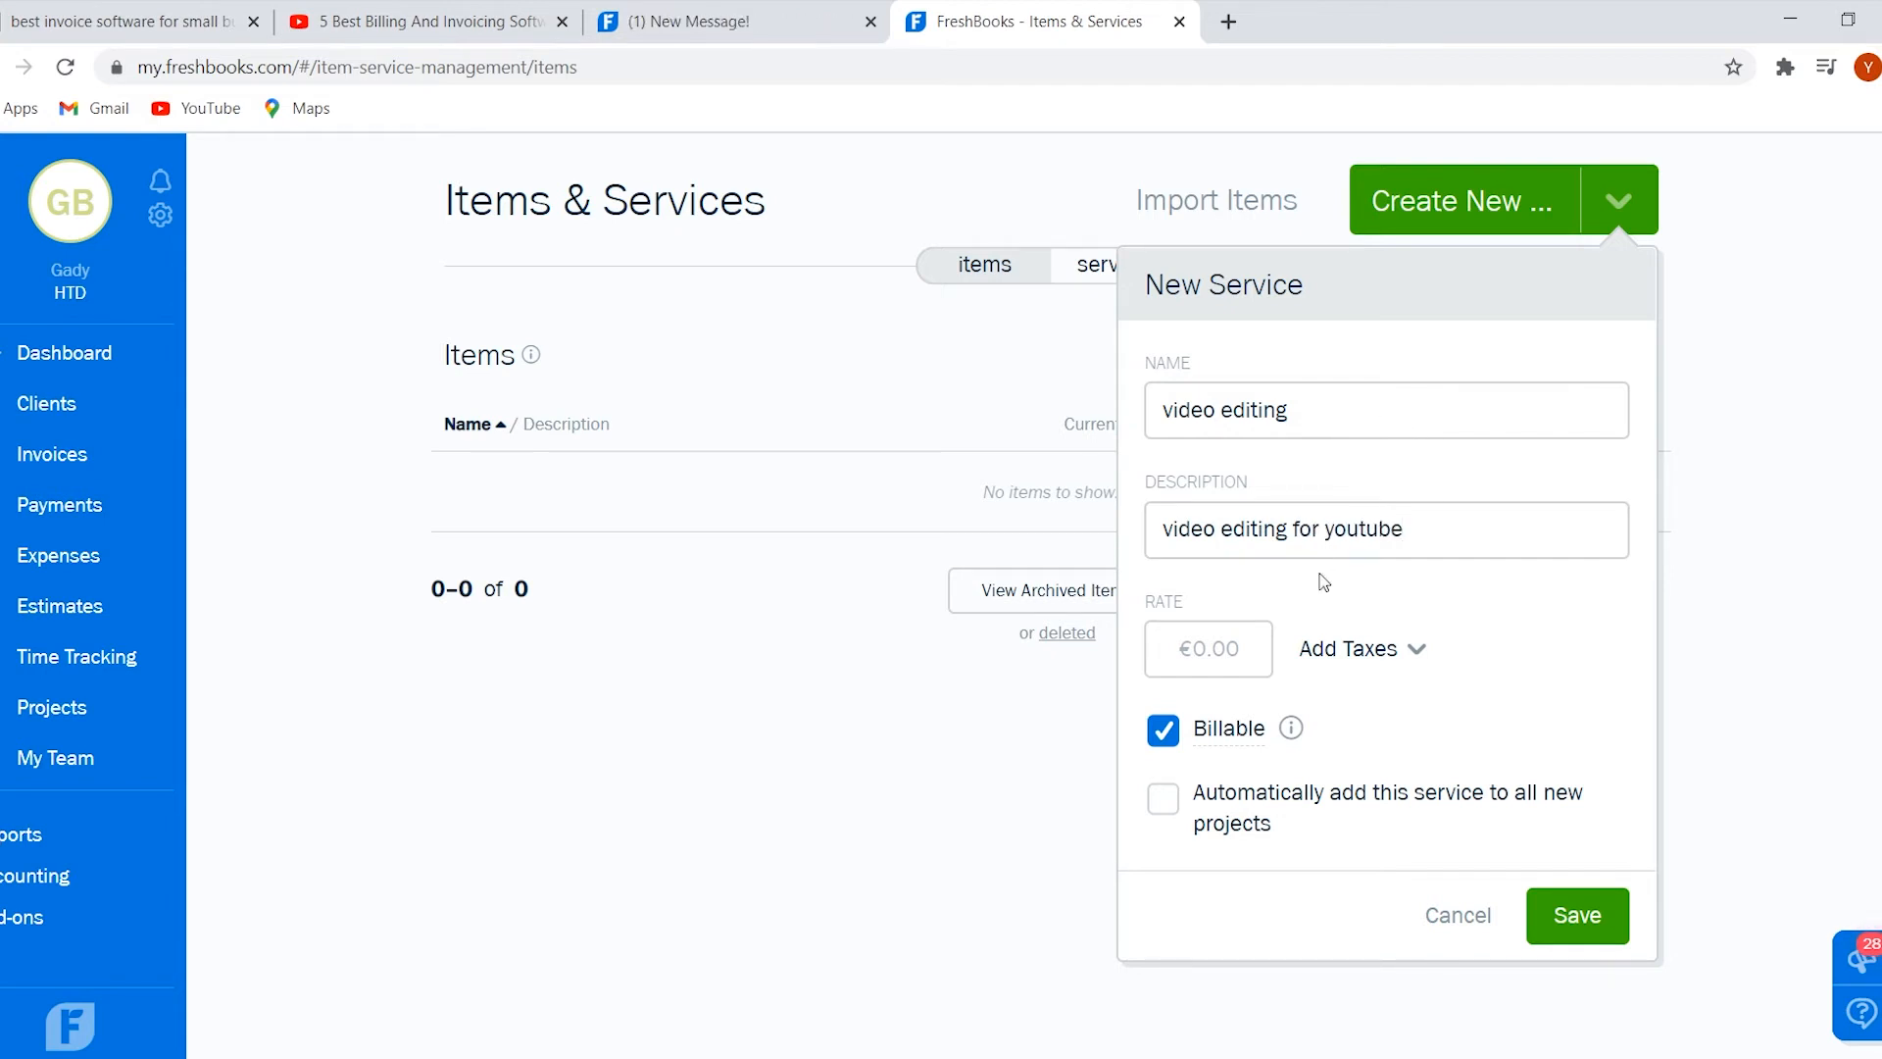
left_click(1555, 902)
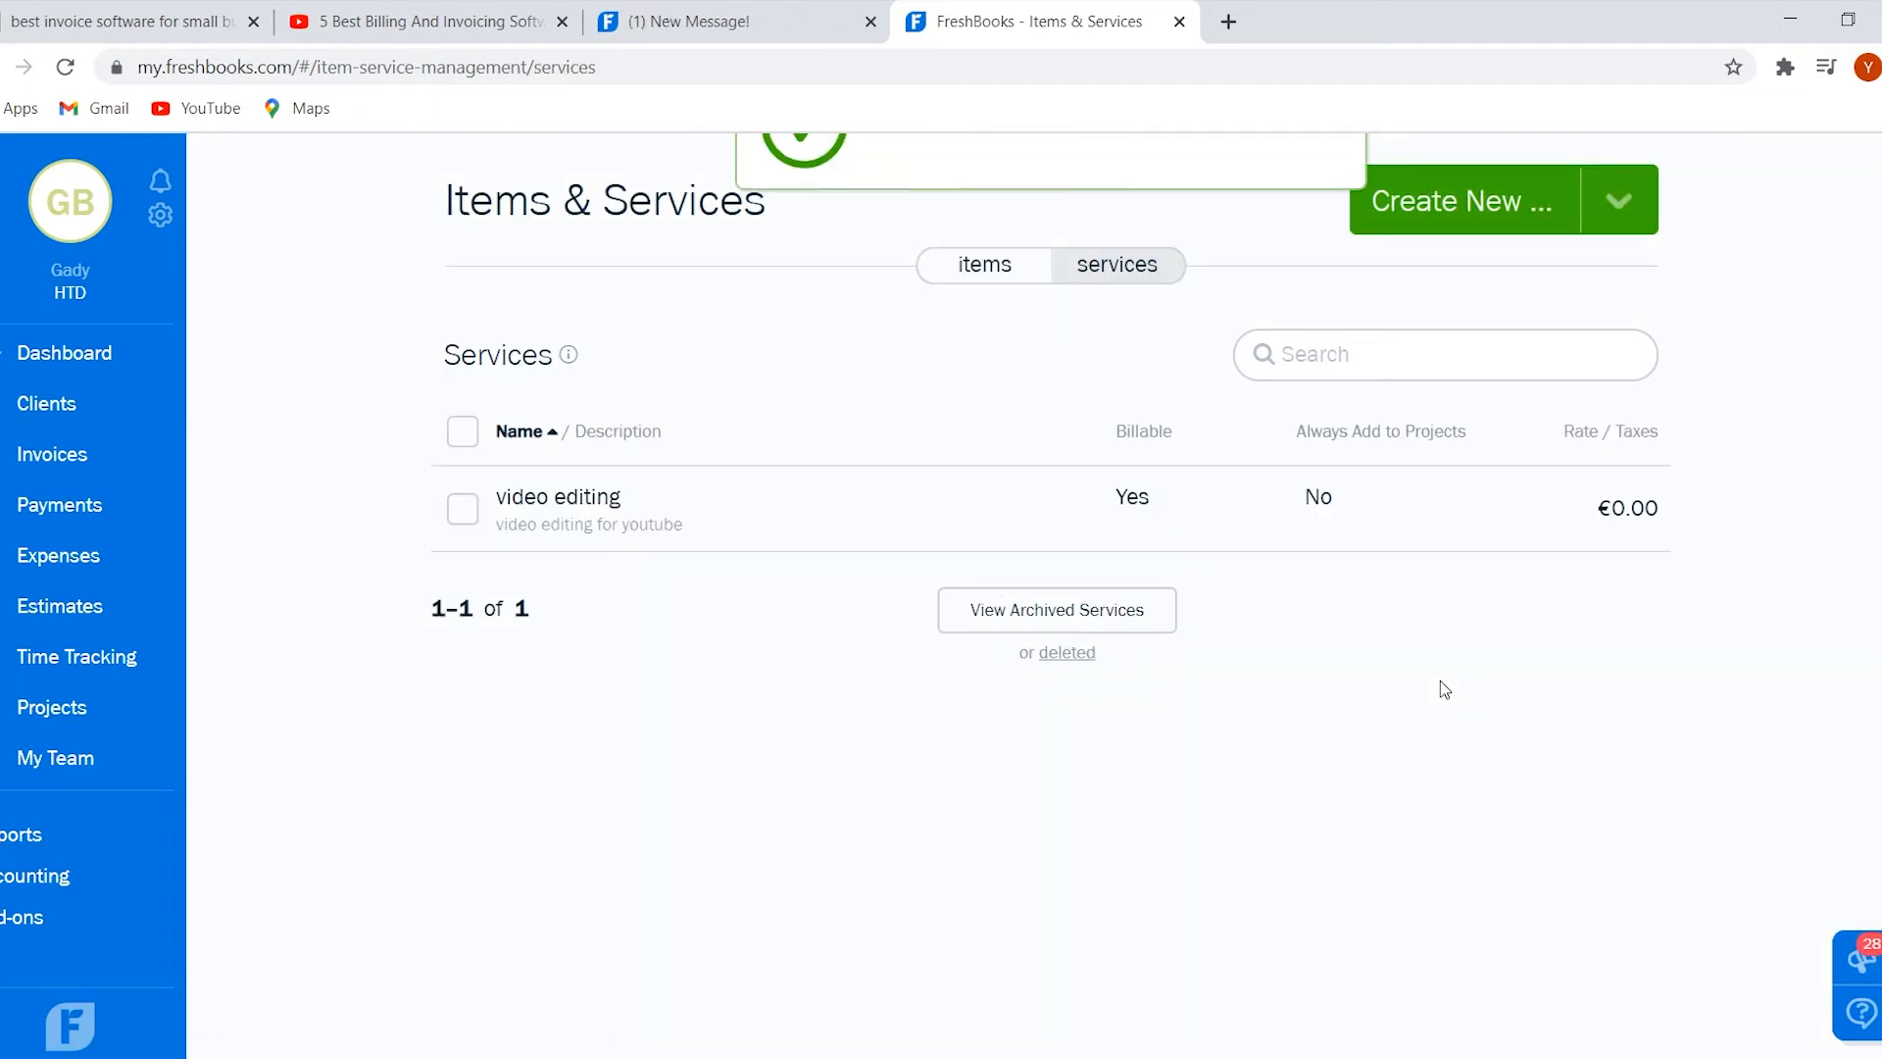
Set the video editing service's rate to €100 and save it.
left_click(1632, 506)
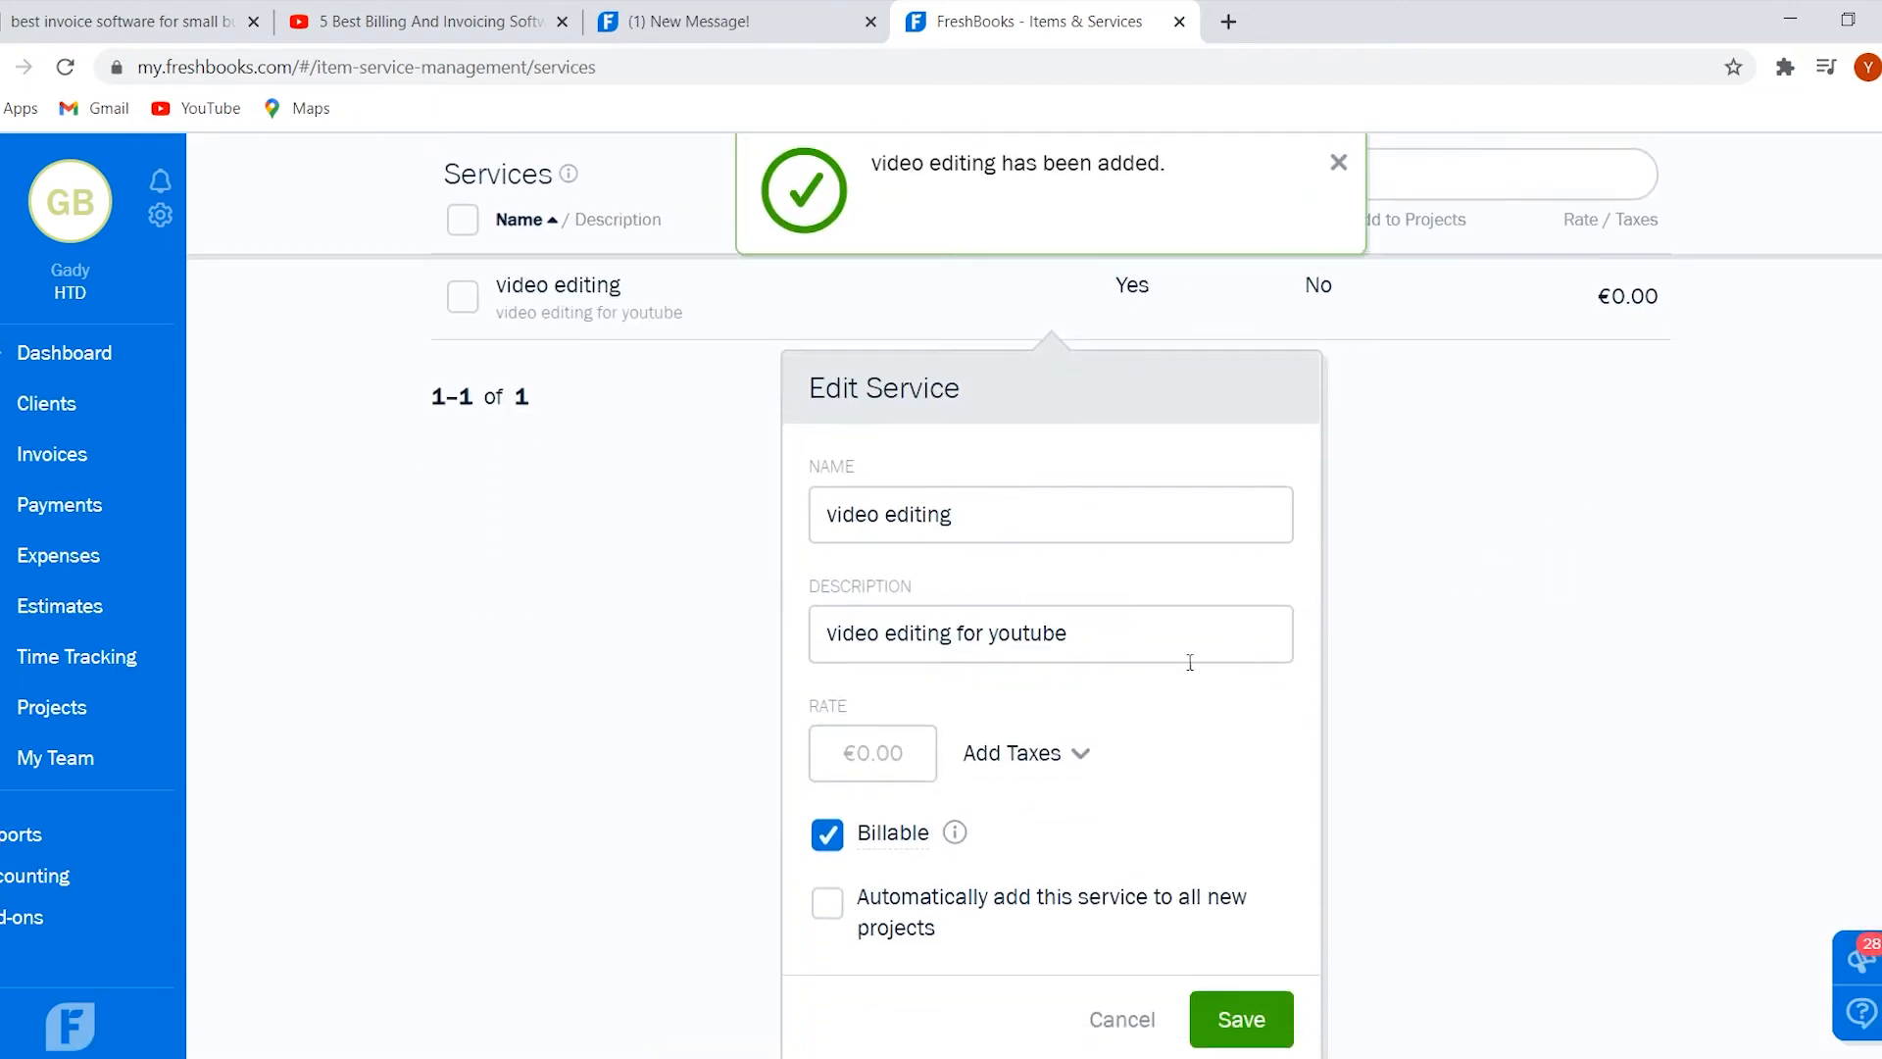
left_click(885, 751)
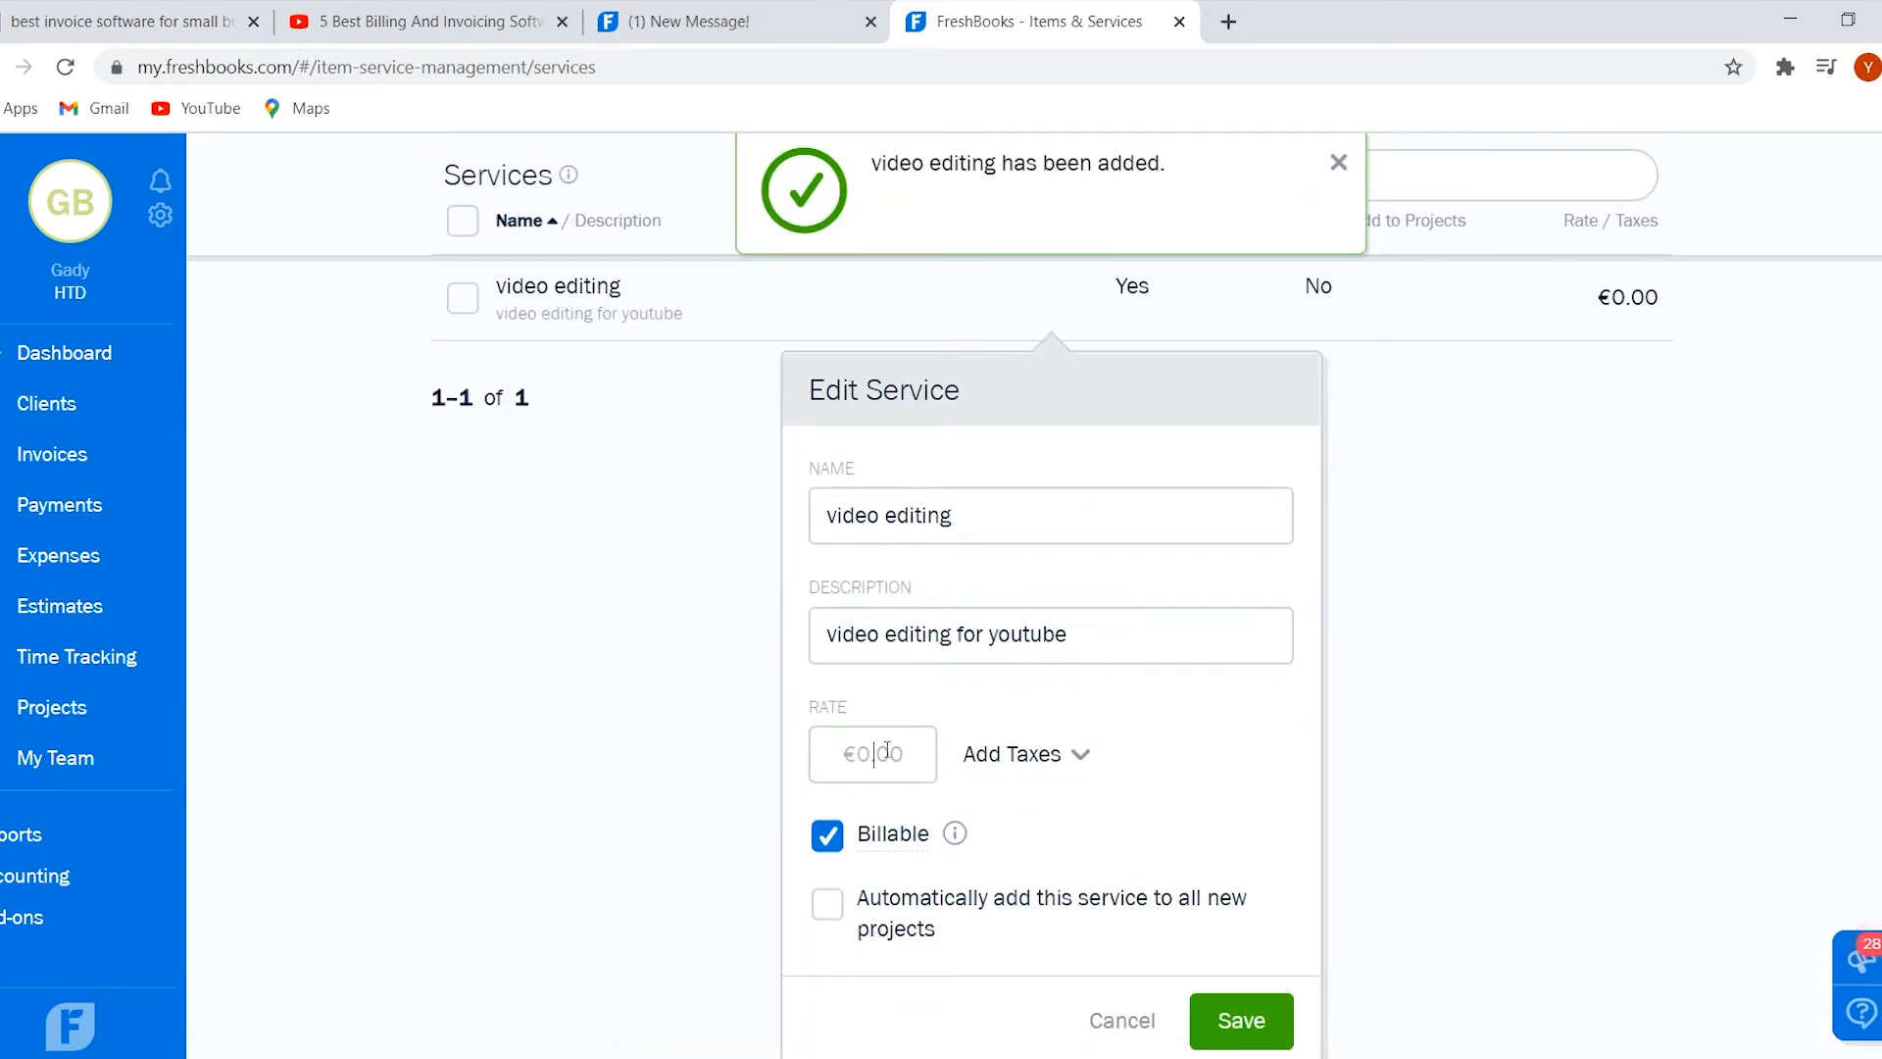
type("100")
left_click(1240, 1020)
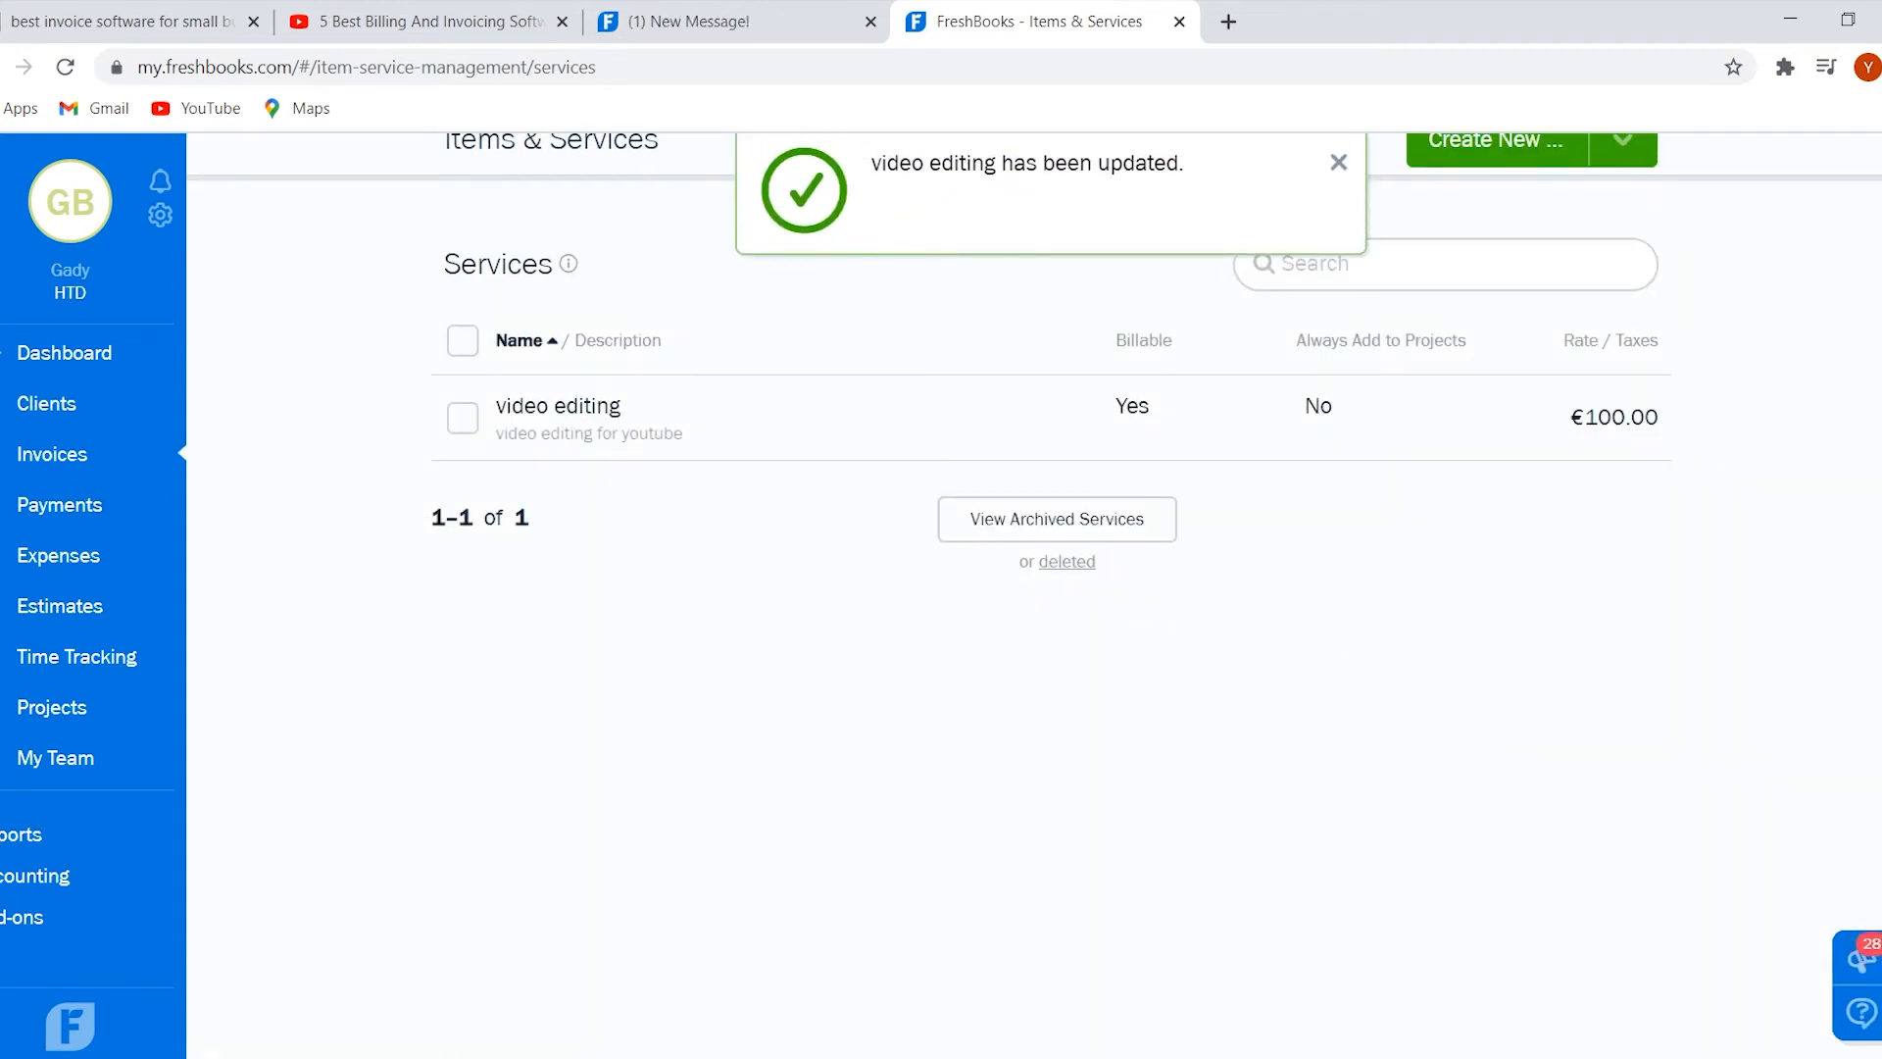
Create a new invoice from the dashboard's Send an Invoice setup task.
left_click(68, 361)
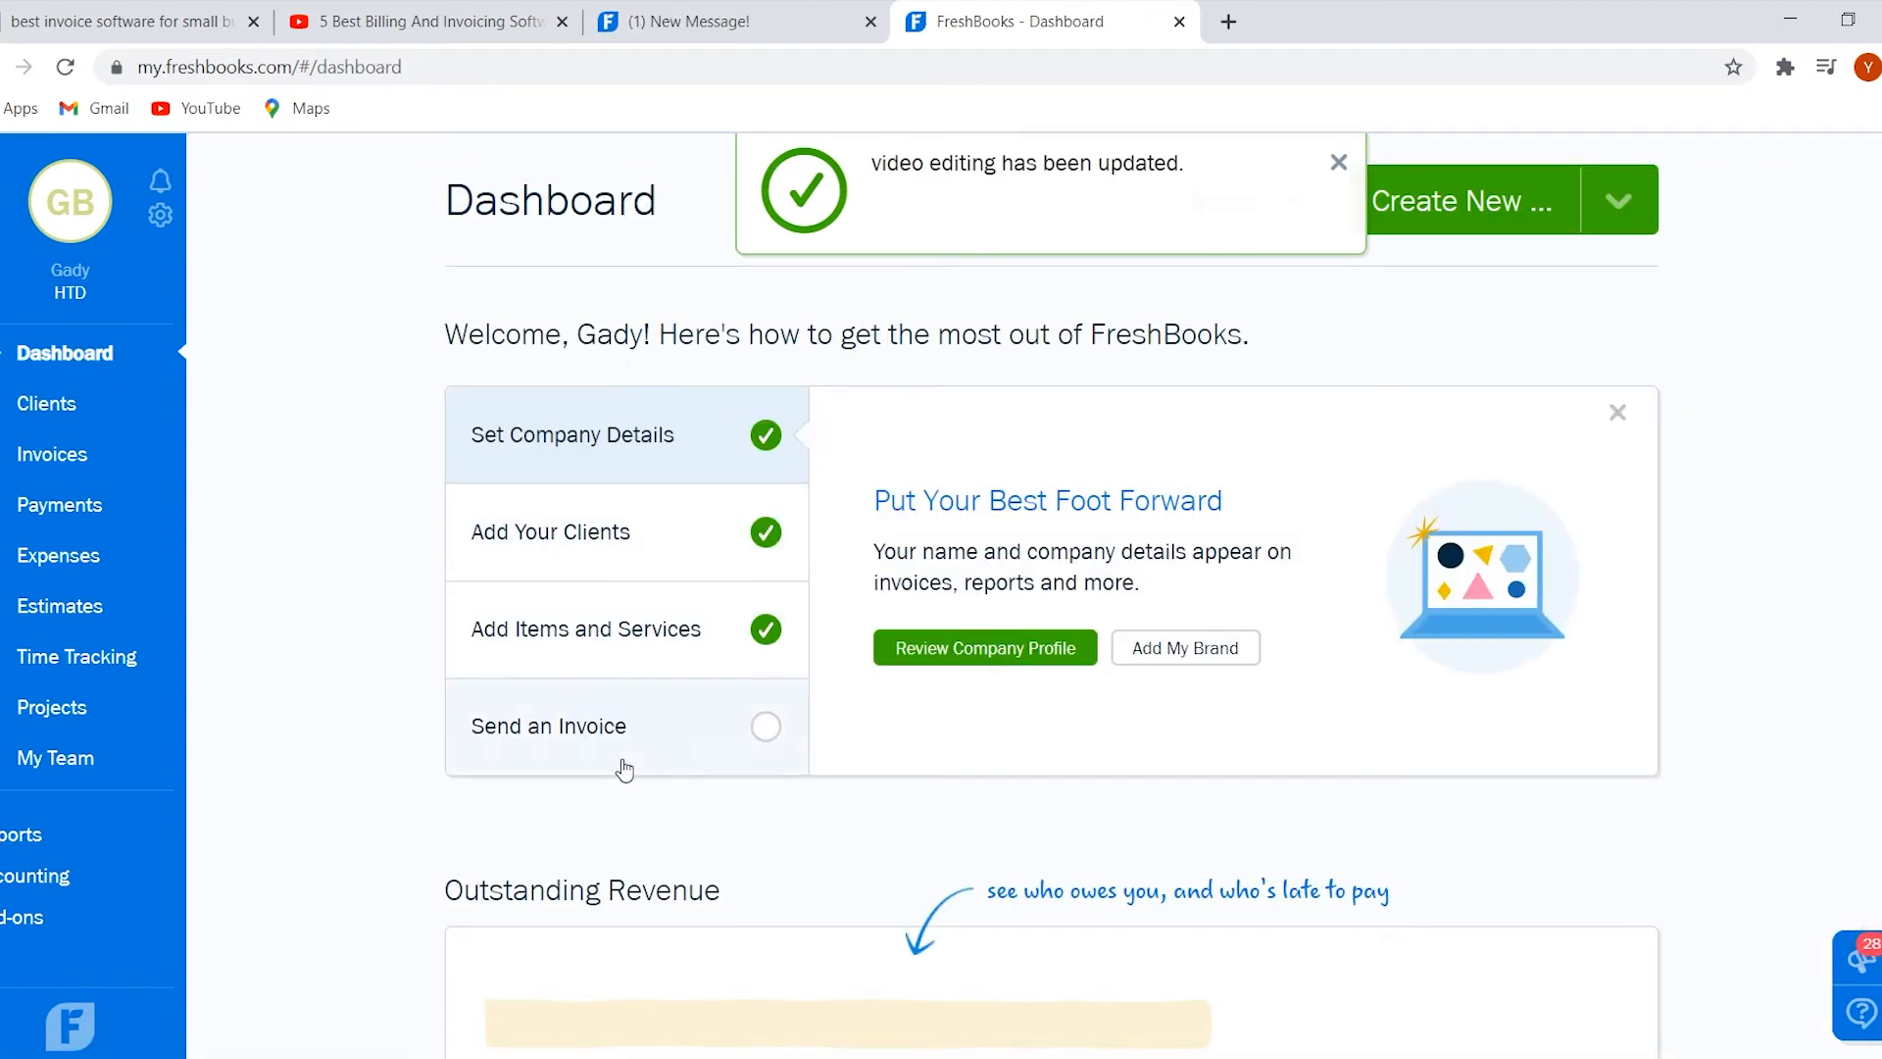
left_click(654, 725)
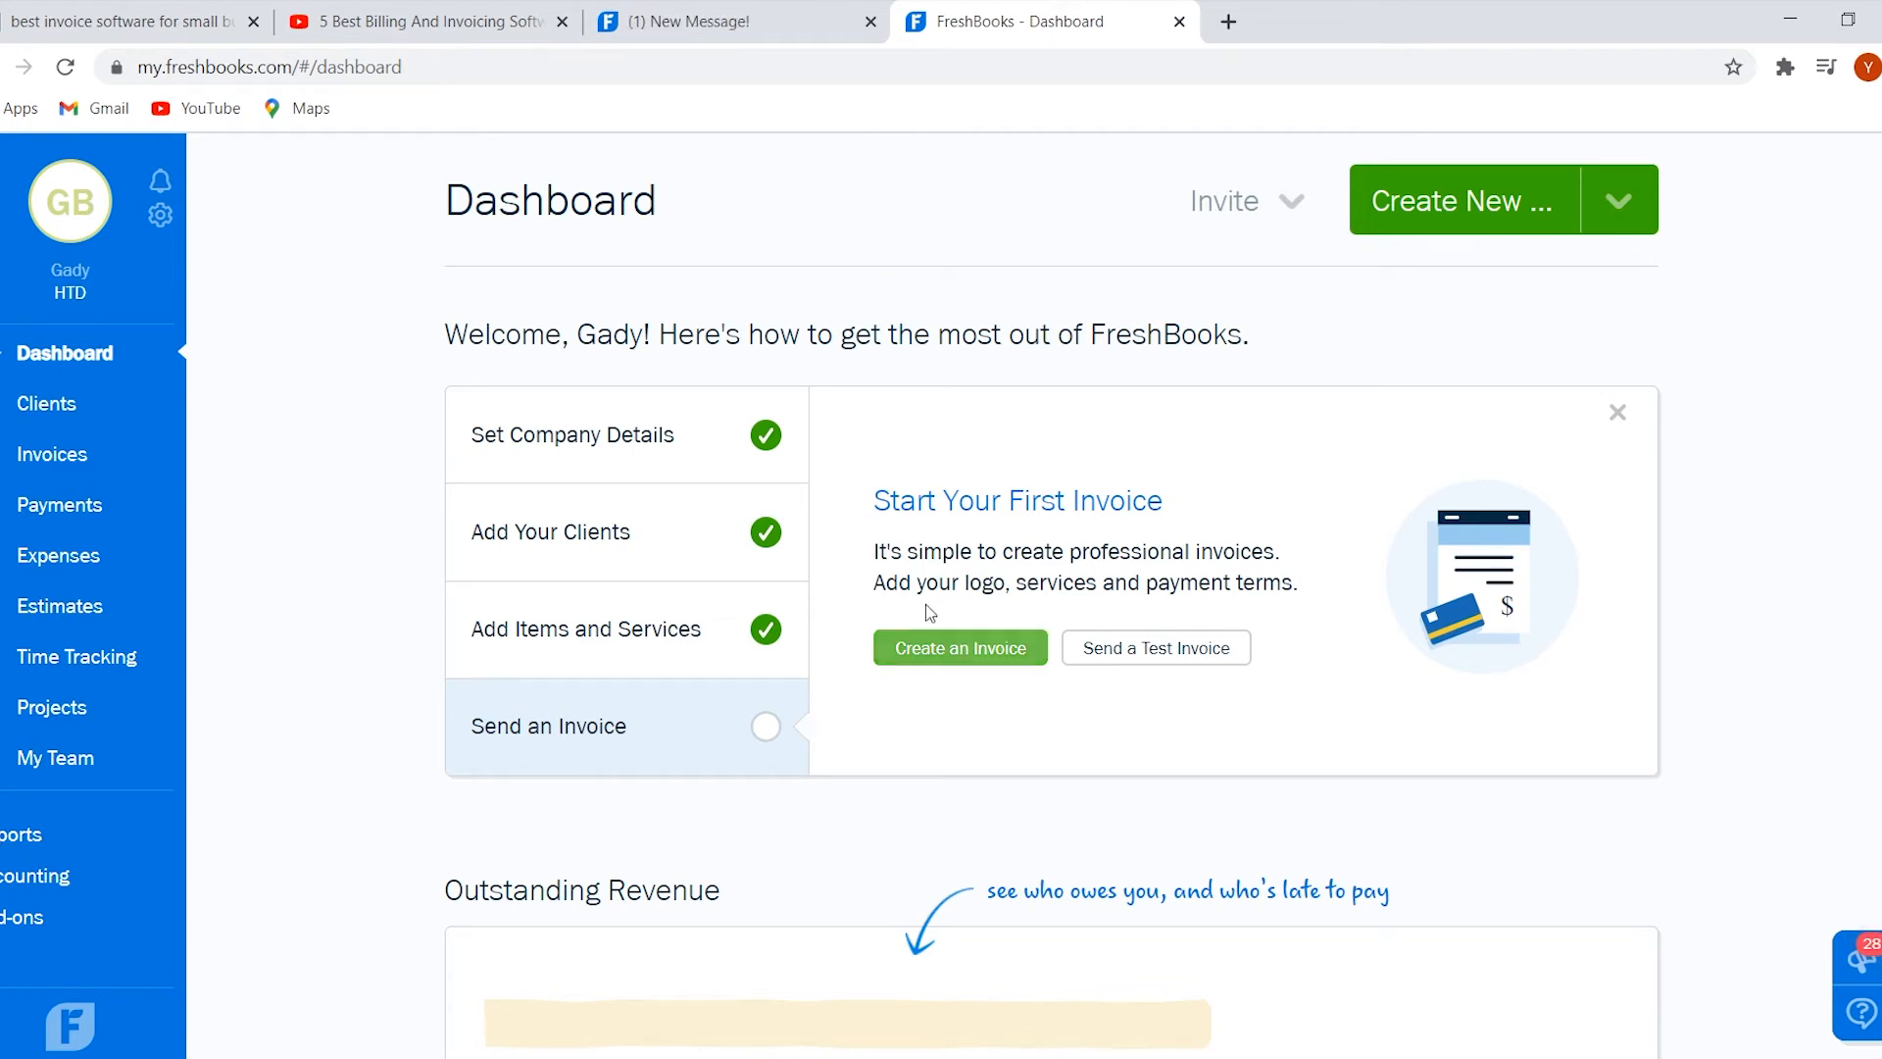
left_click(971, 657)
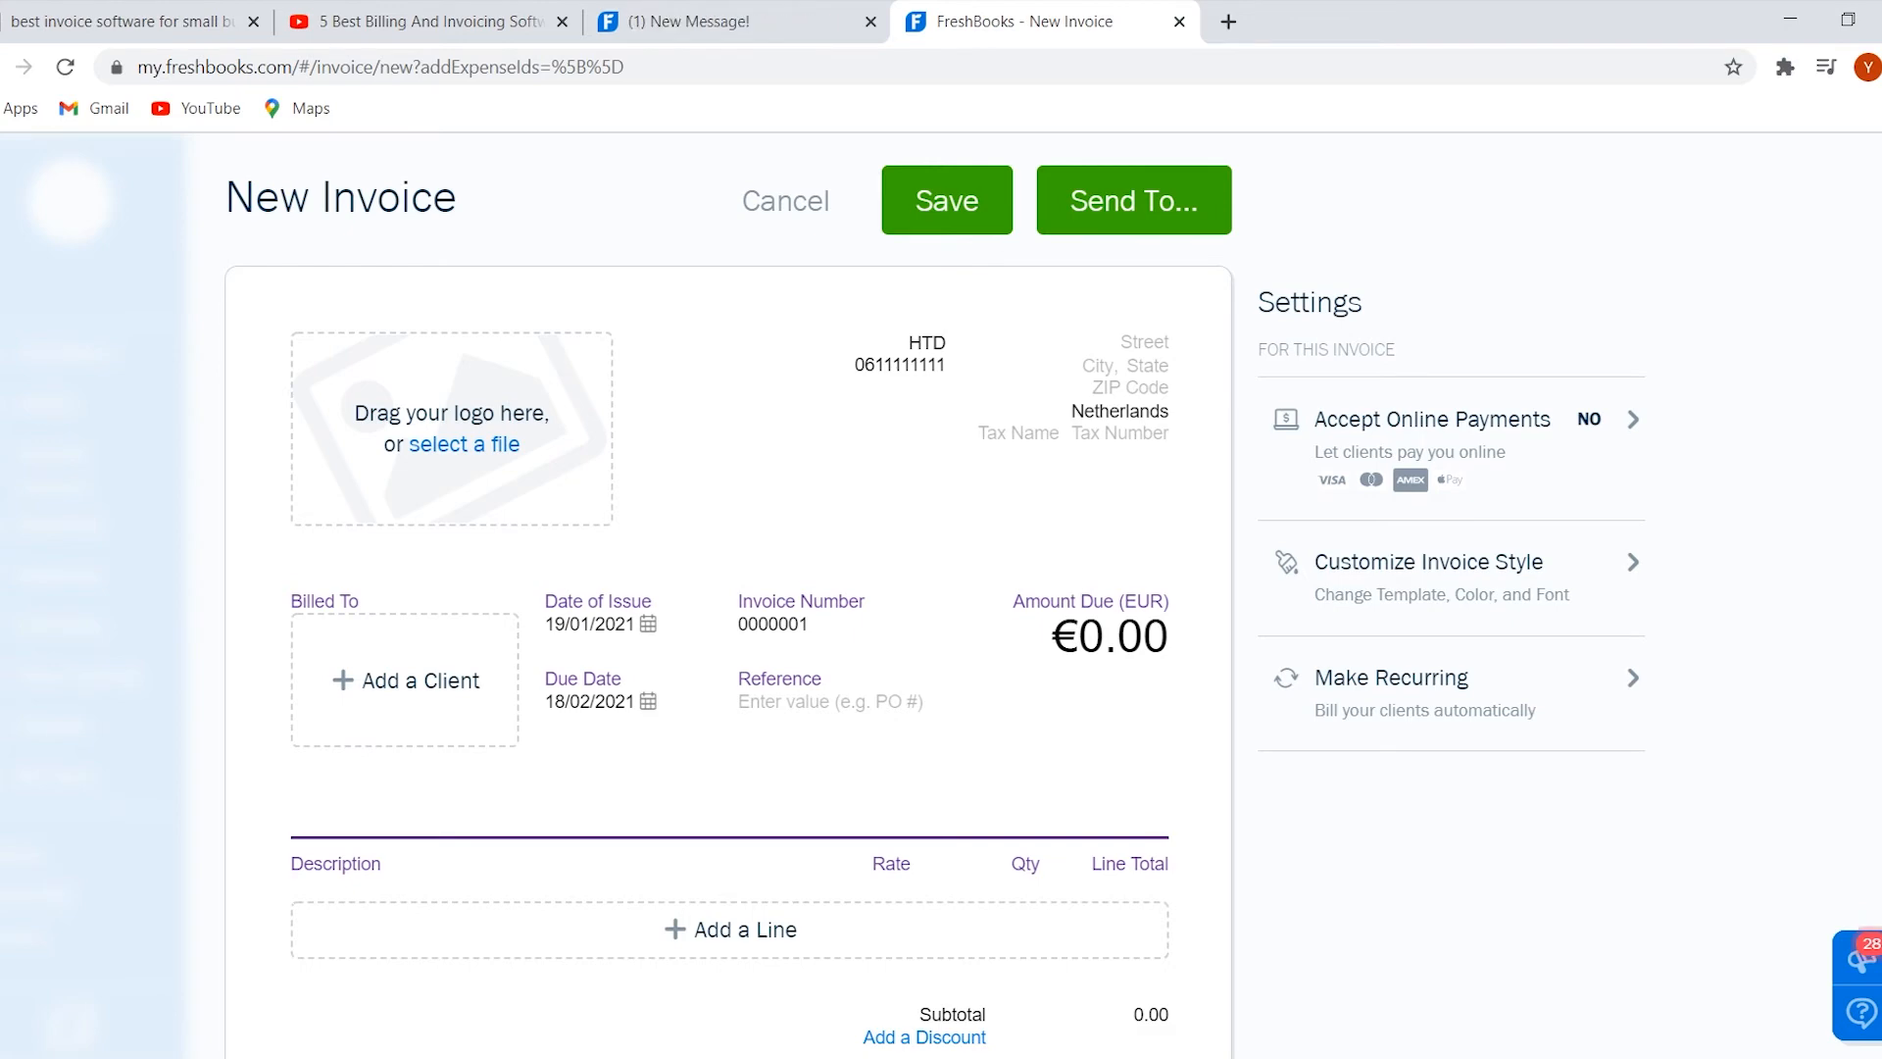
Add two lines to the new invoice, both using the saved video editing service.
scroll(932, 891, "down", 10)
scroll(932, 481, "up", 7)
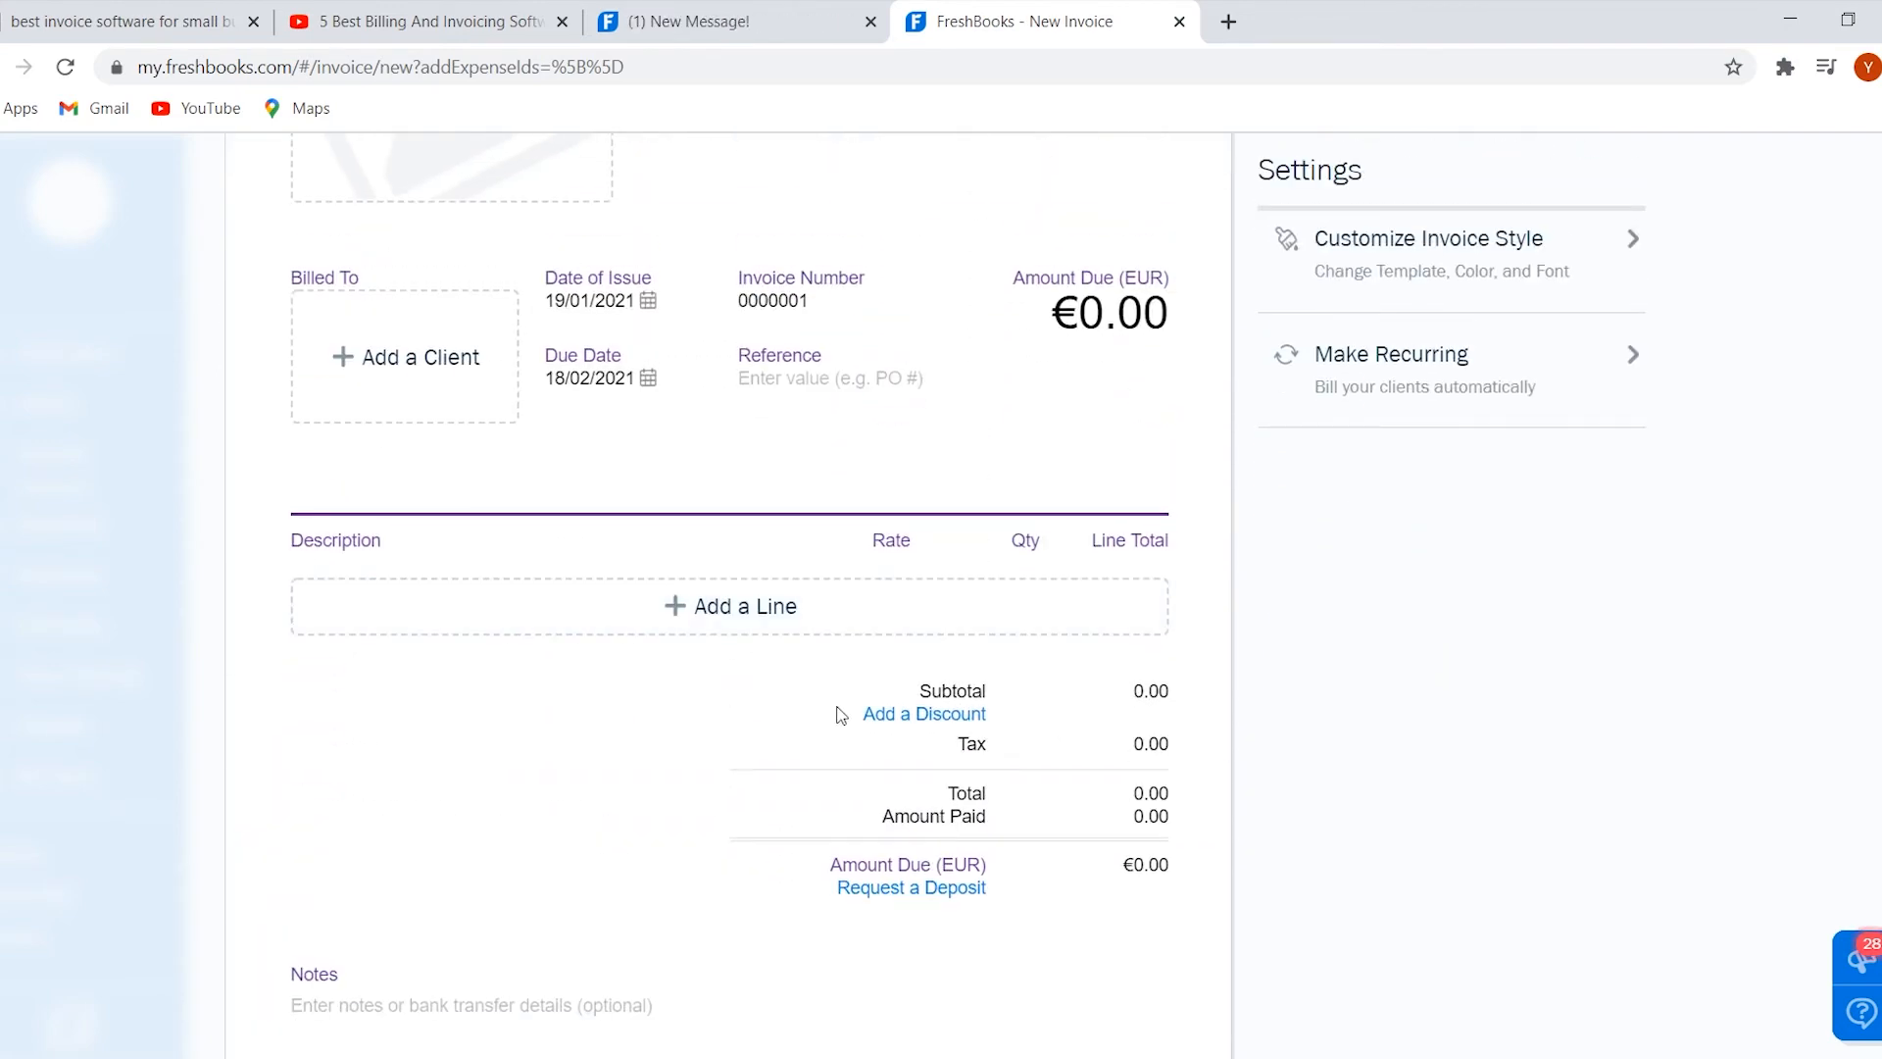
left_click(741, 608)
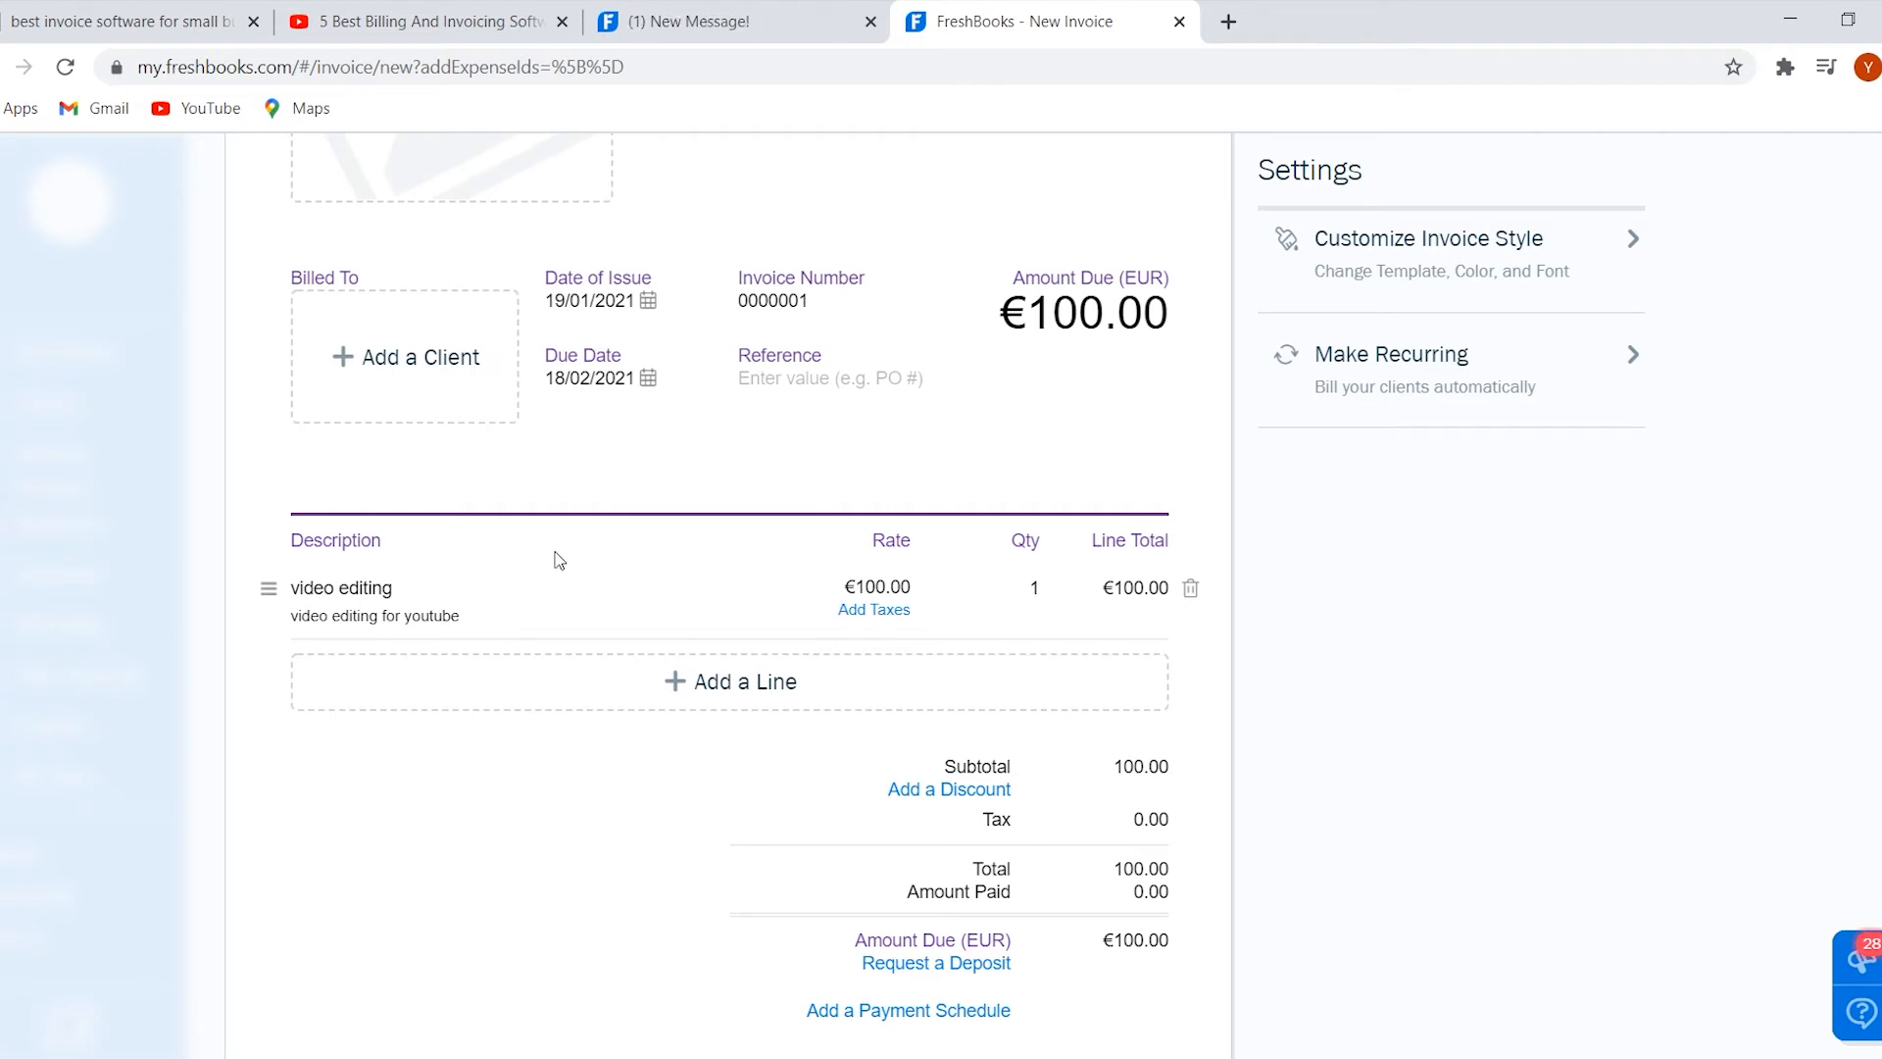
left_click(768, 680)
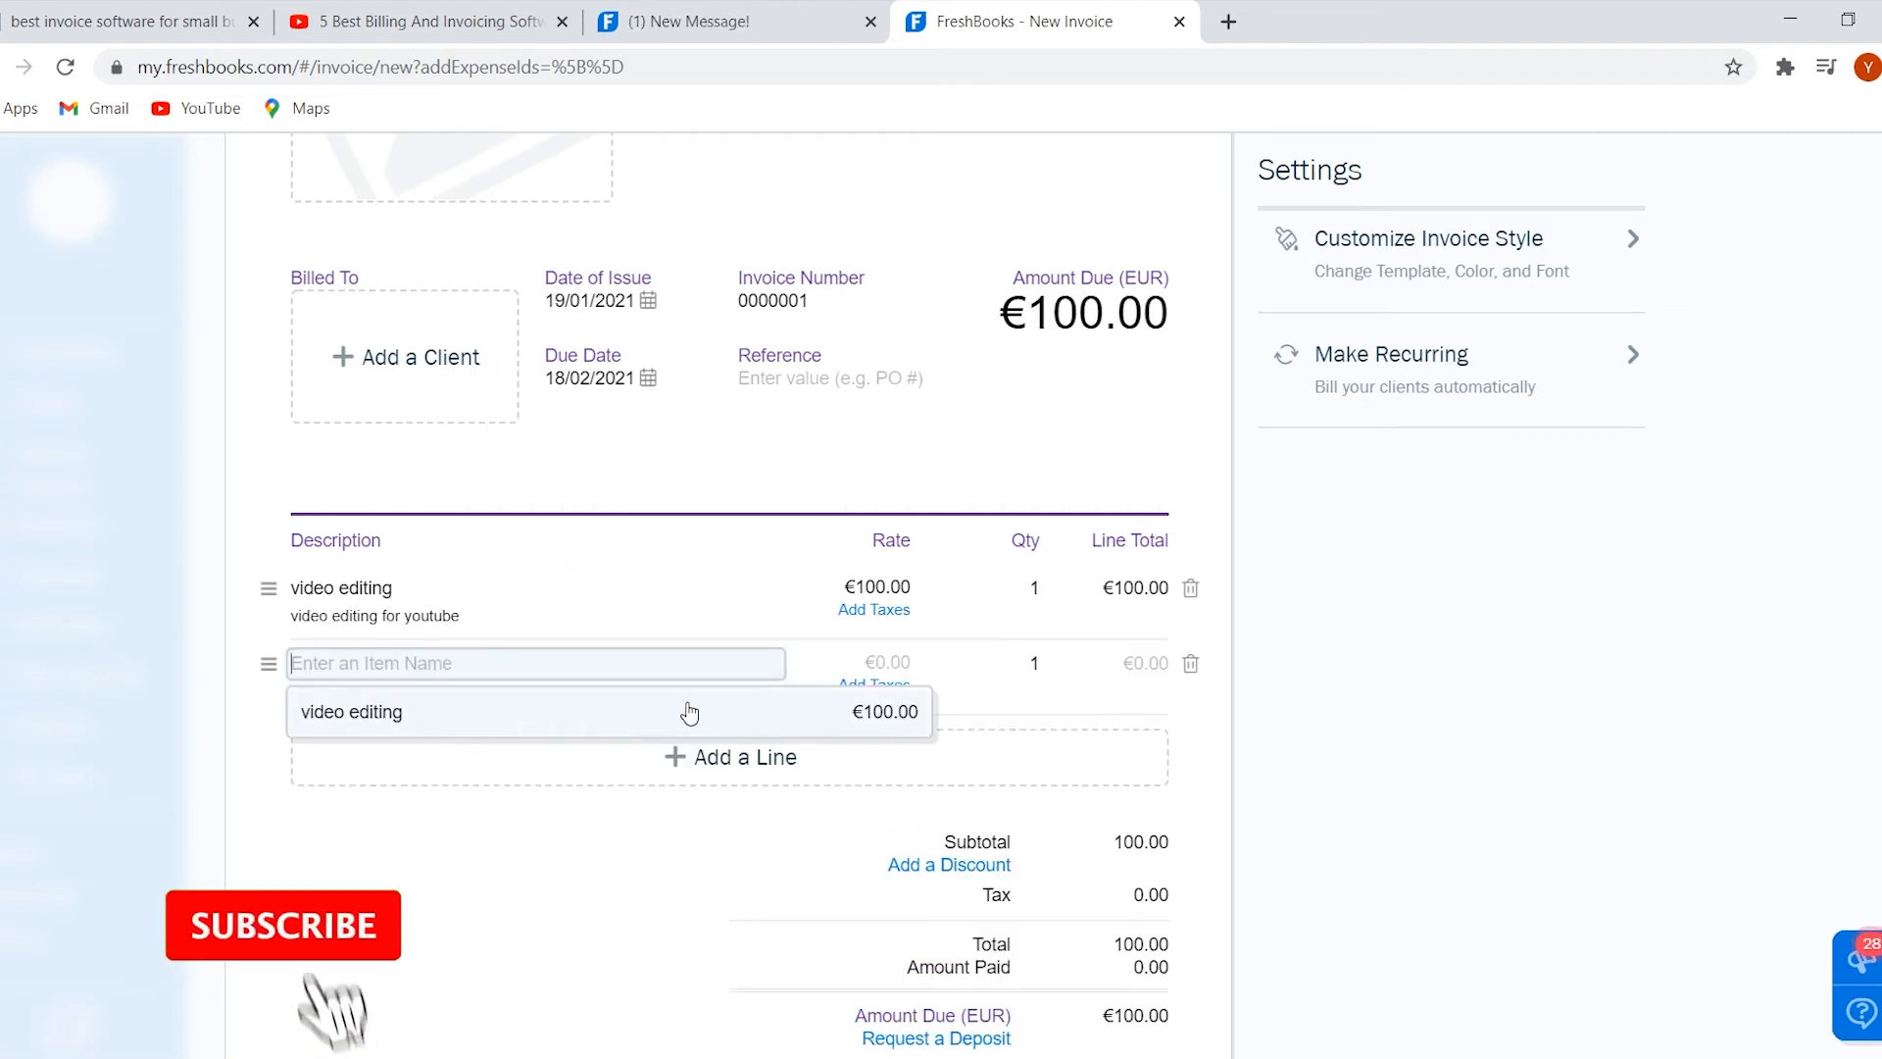
left_click(690, 712)
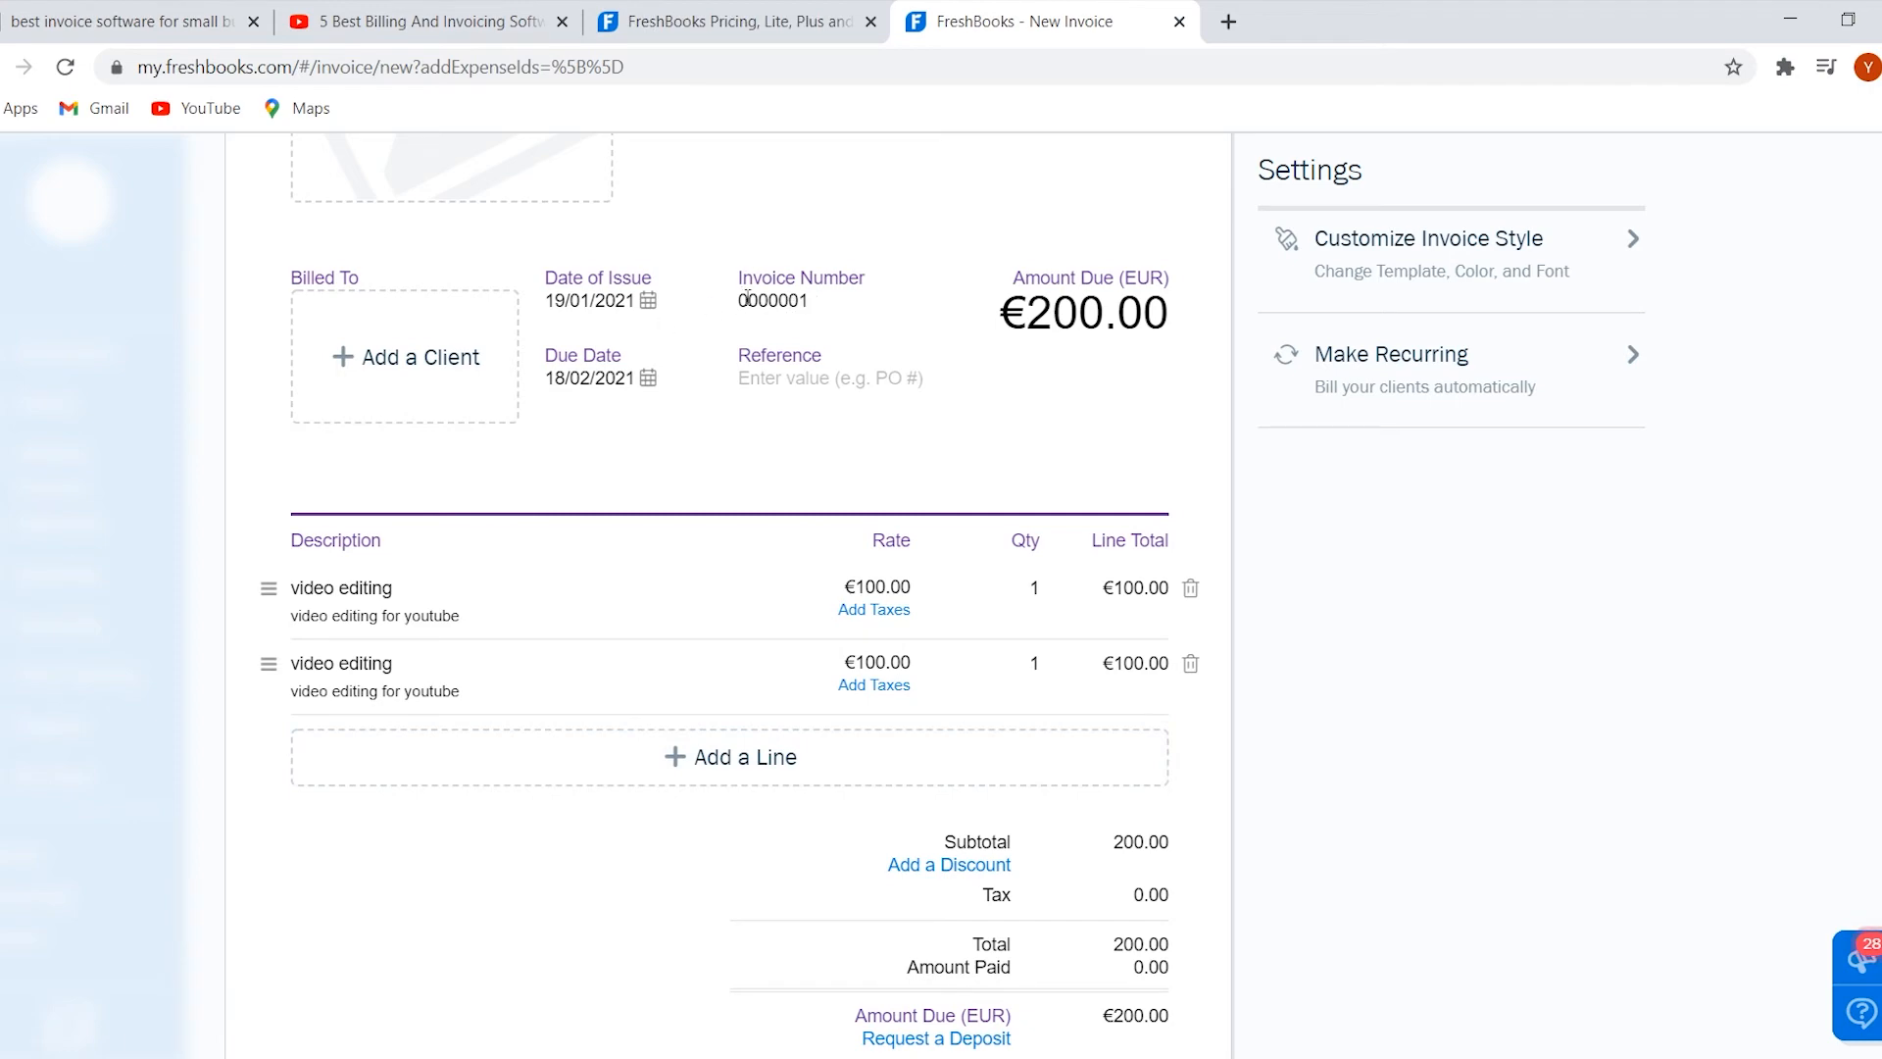
Add the HTD logo image to the invoice header and bill the invoice to the client HTD Media (Sample).
scroll(807, 395, "up", 3)
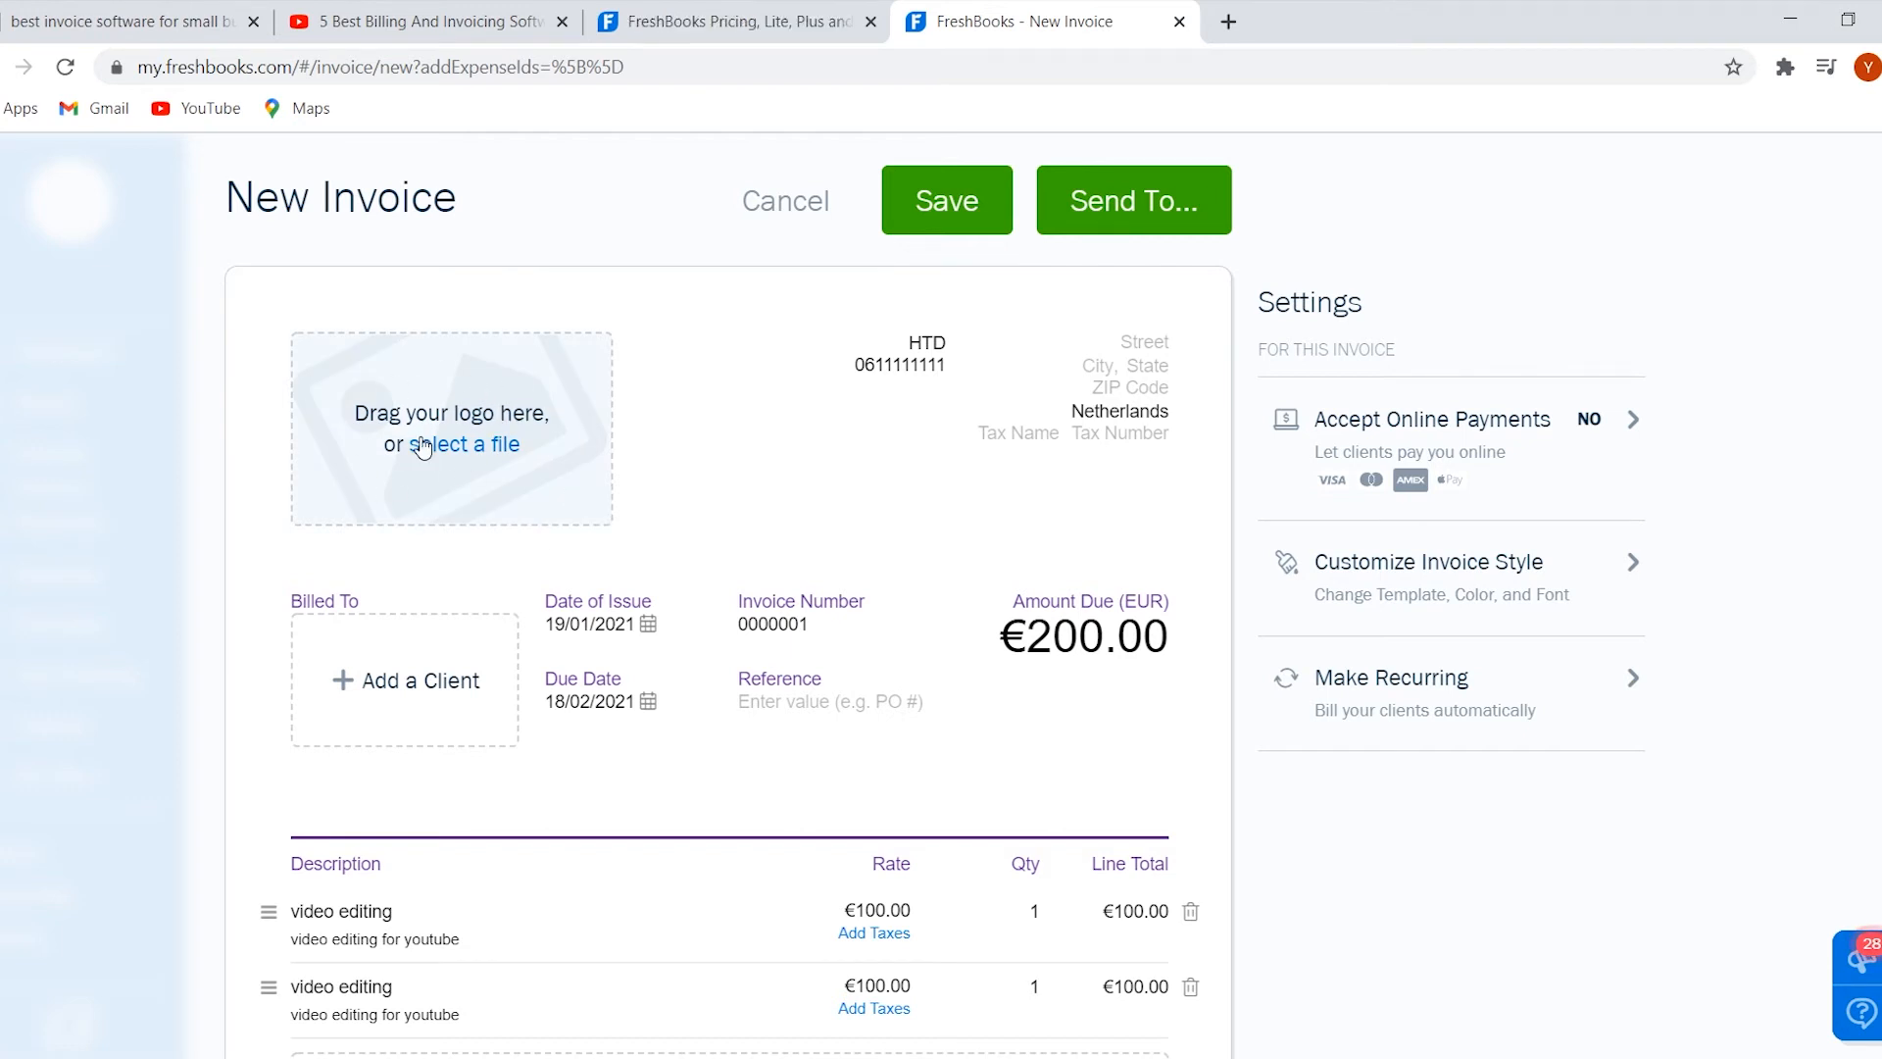
left_click(313, 490)
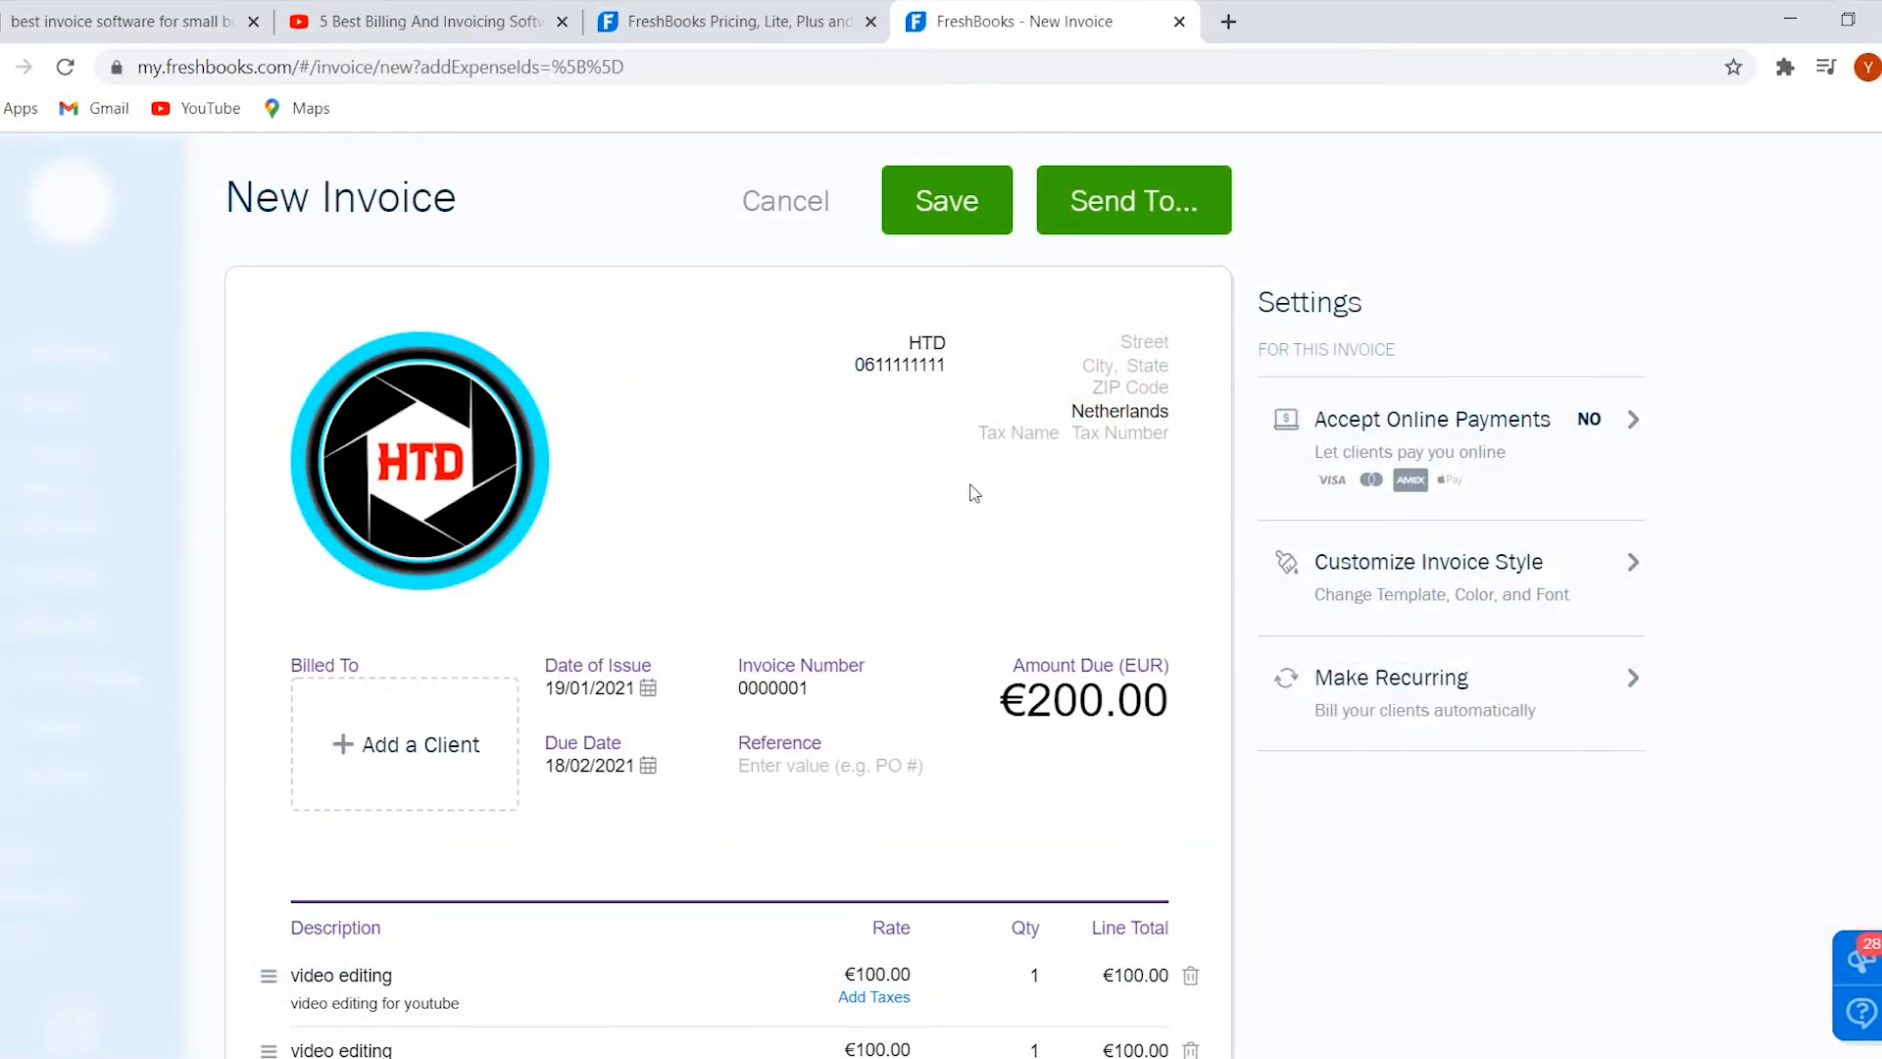
scroll(970, 492, "down", 2)
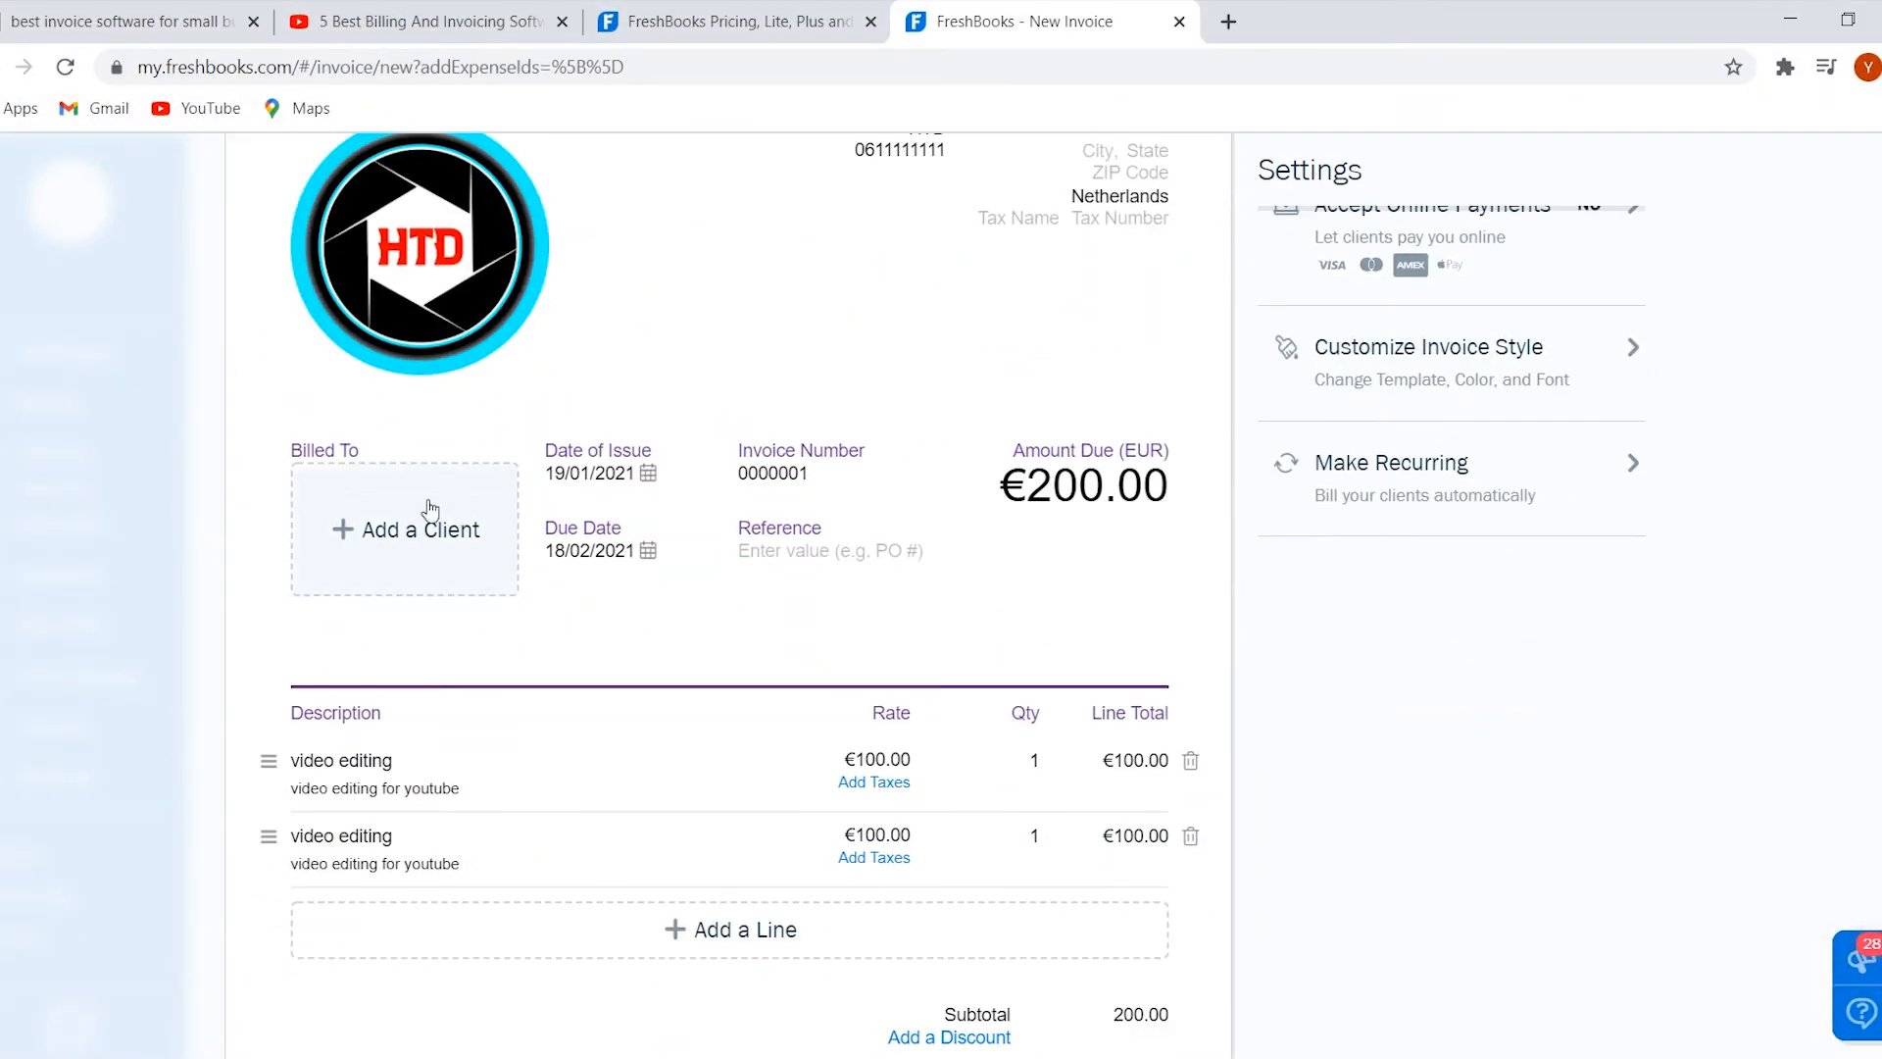
left_click(382, 519)
left_click(475, 590)
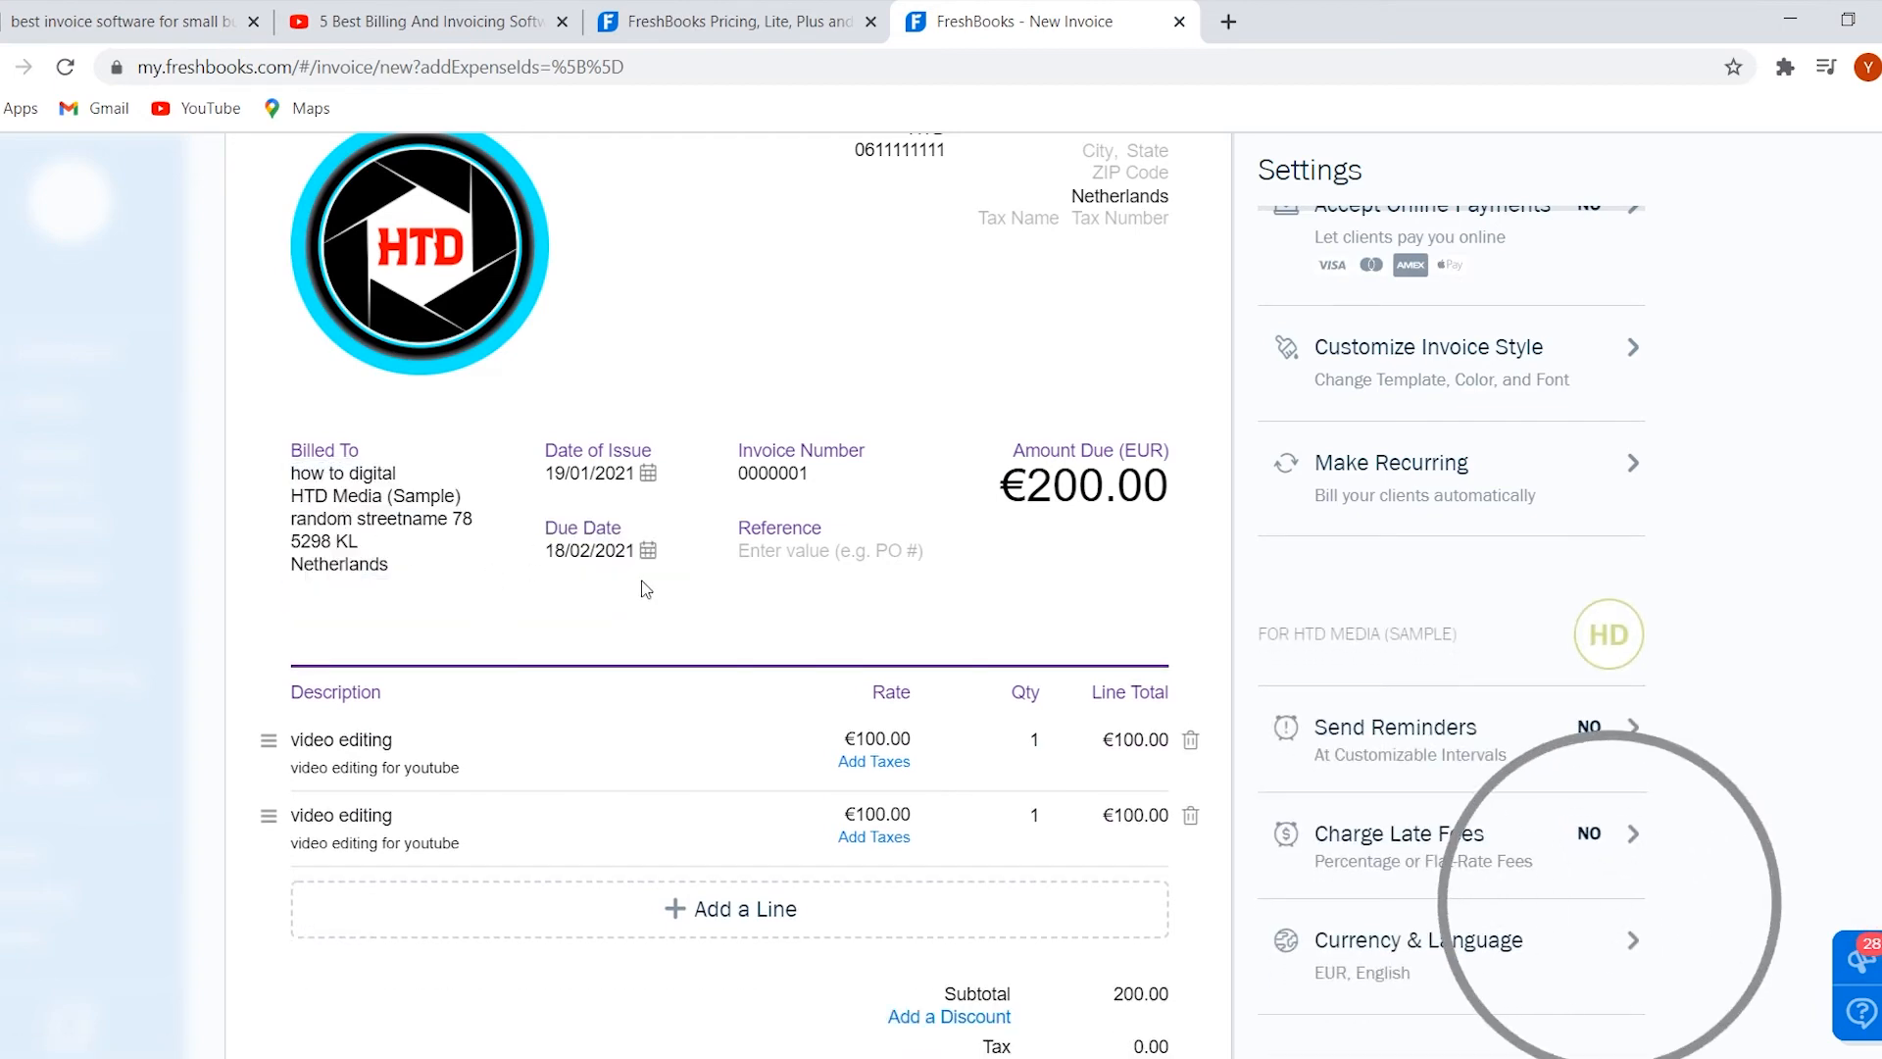
Examine the invoice's Accept Online Payments options and Stripe fees, and return to the invoice settings without connecting Stripe.
scroll(664, 521, "down", 8)
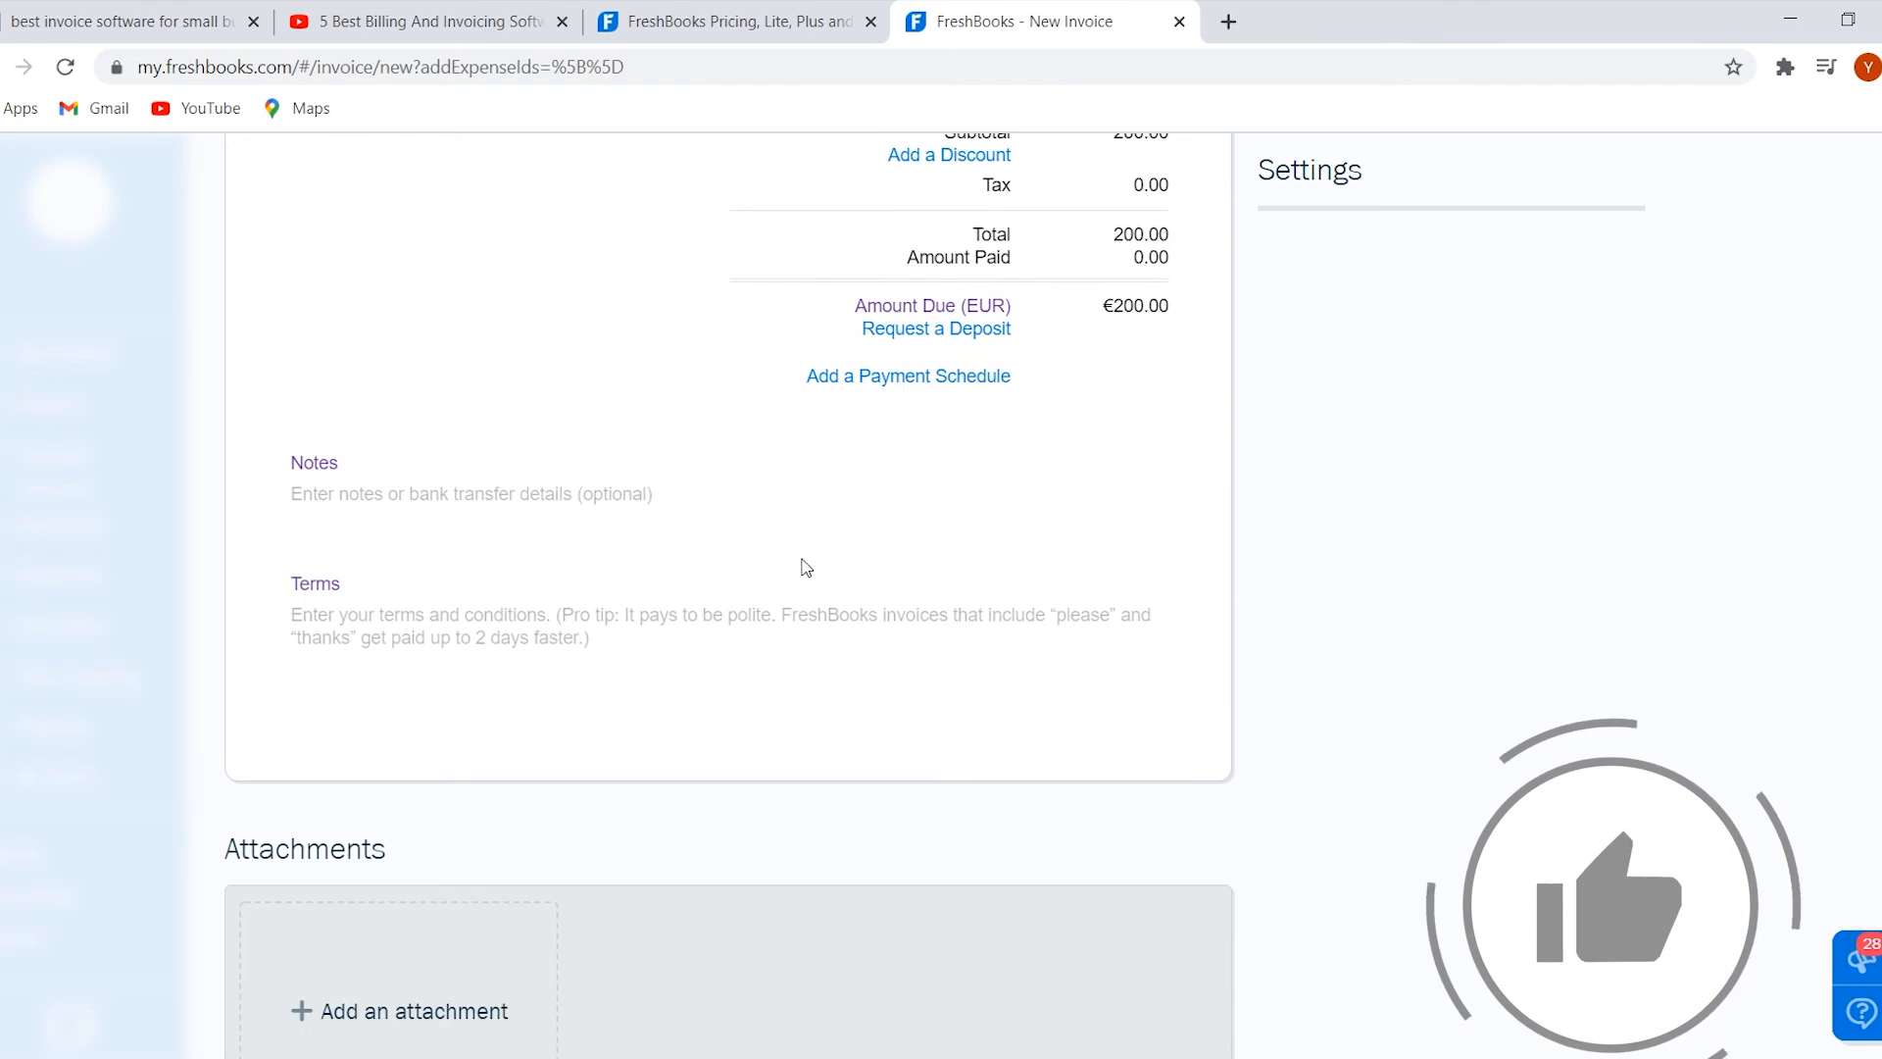
scroll(801, 562, "up", 8)
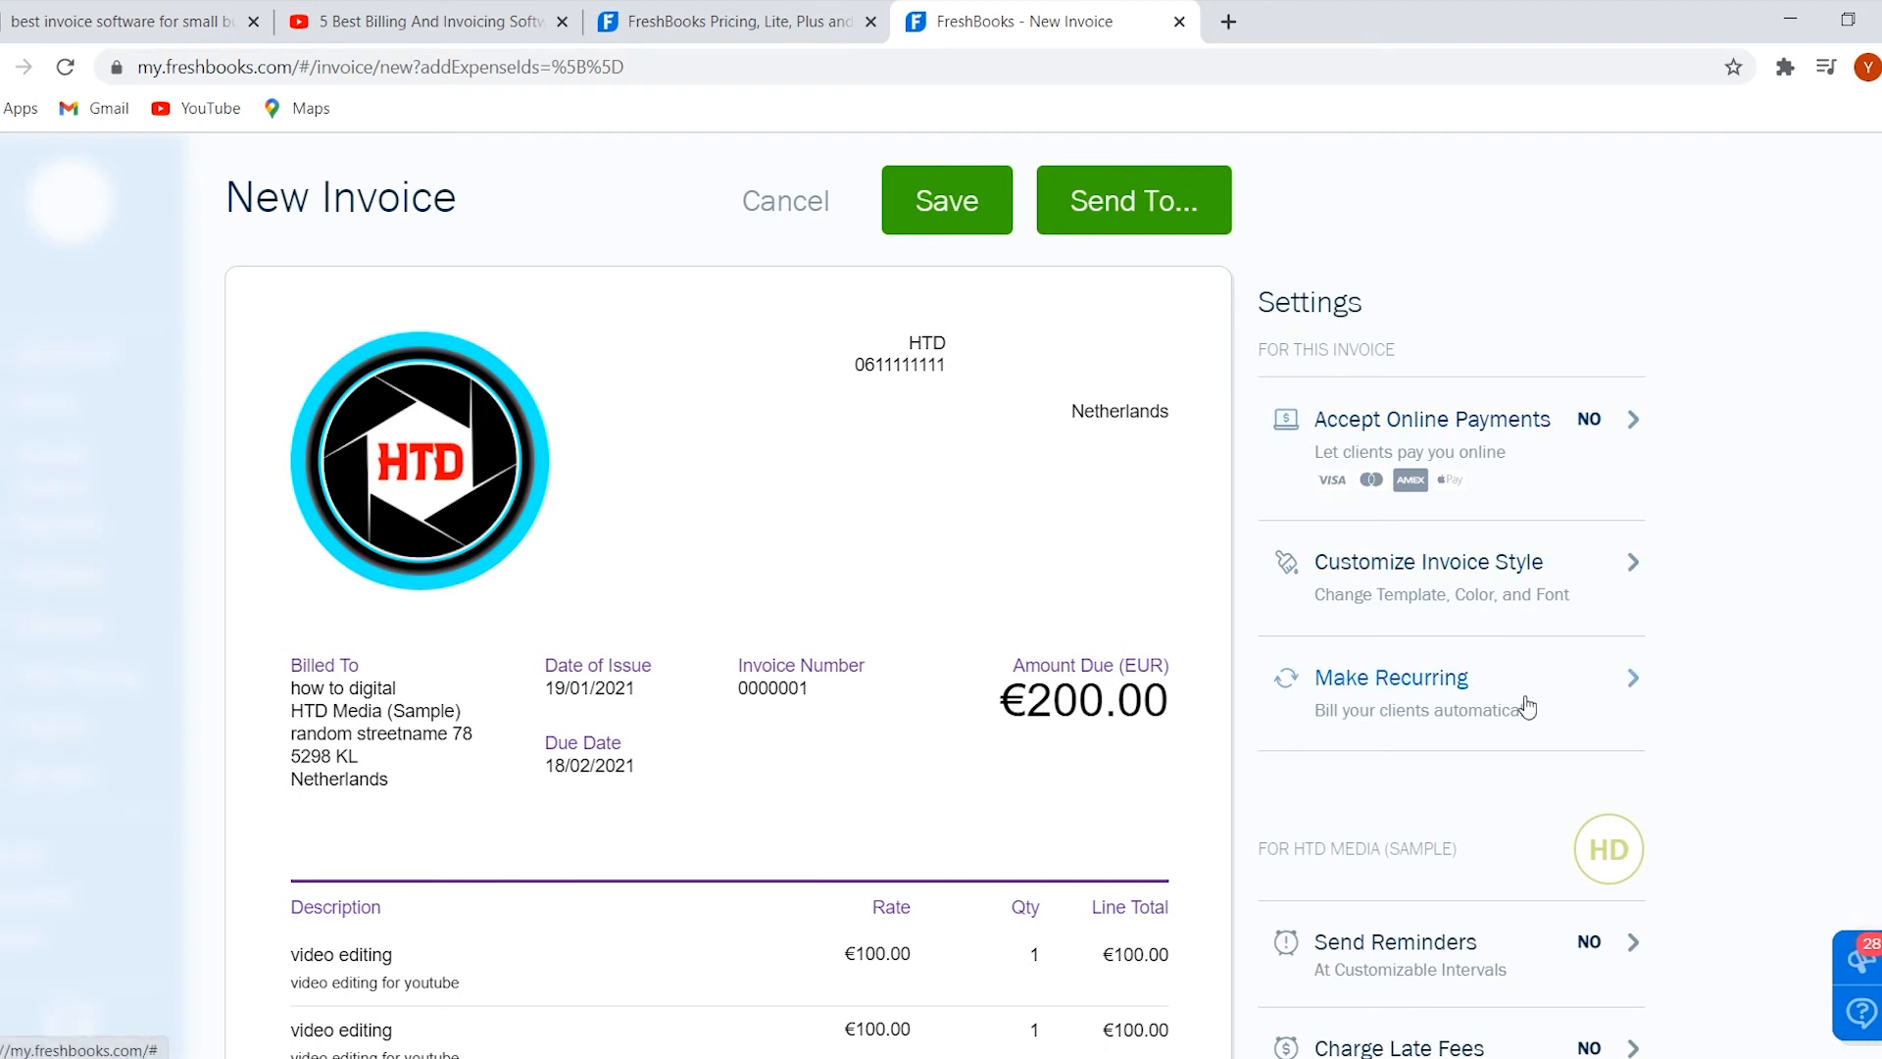
left_click(1627, 431)
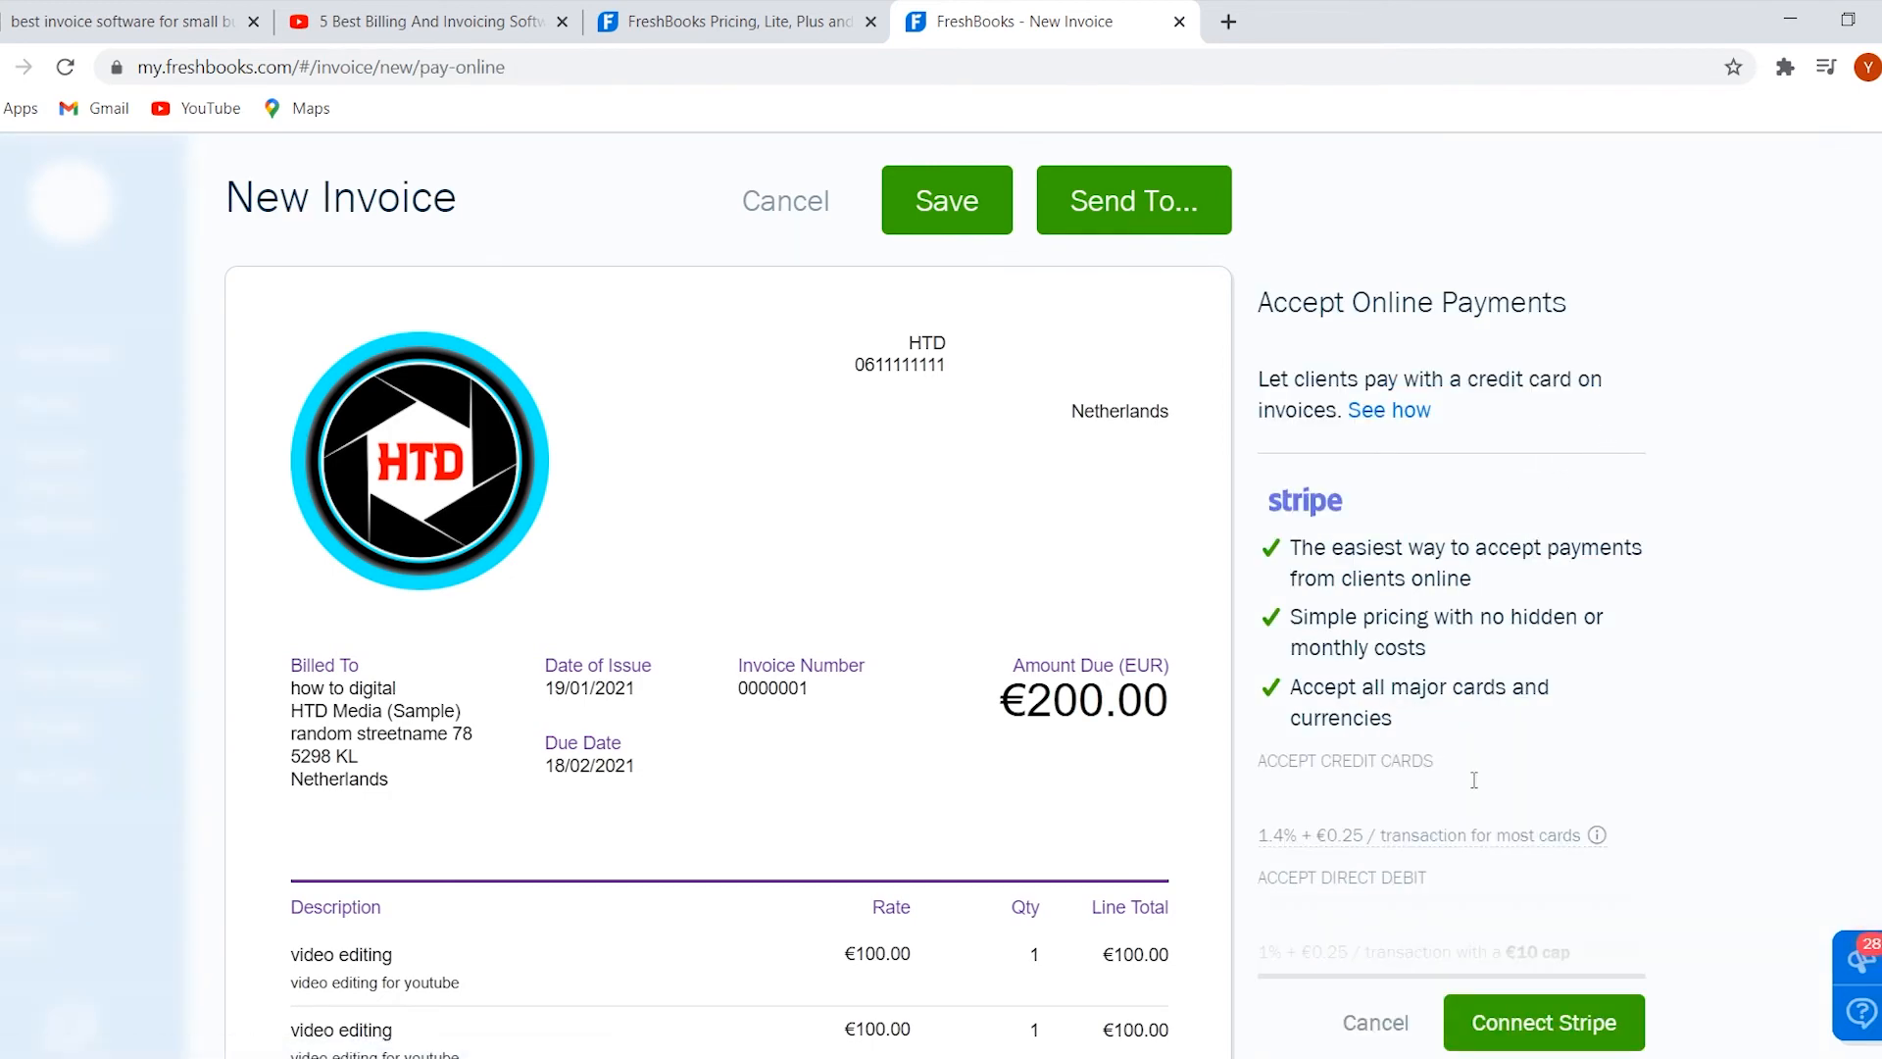
scroll(1480, 794, "down", 6)
scroll(1549, 497, "up", 4)
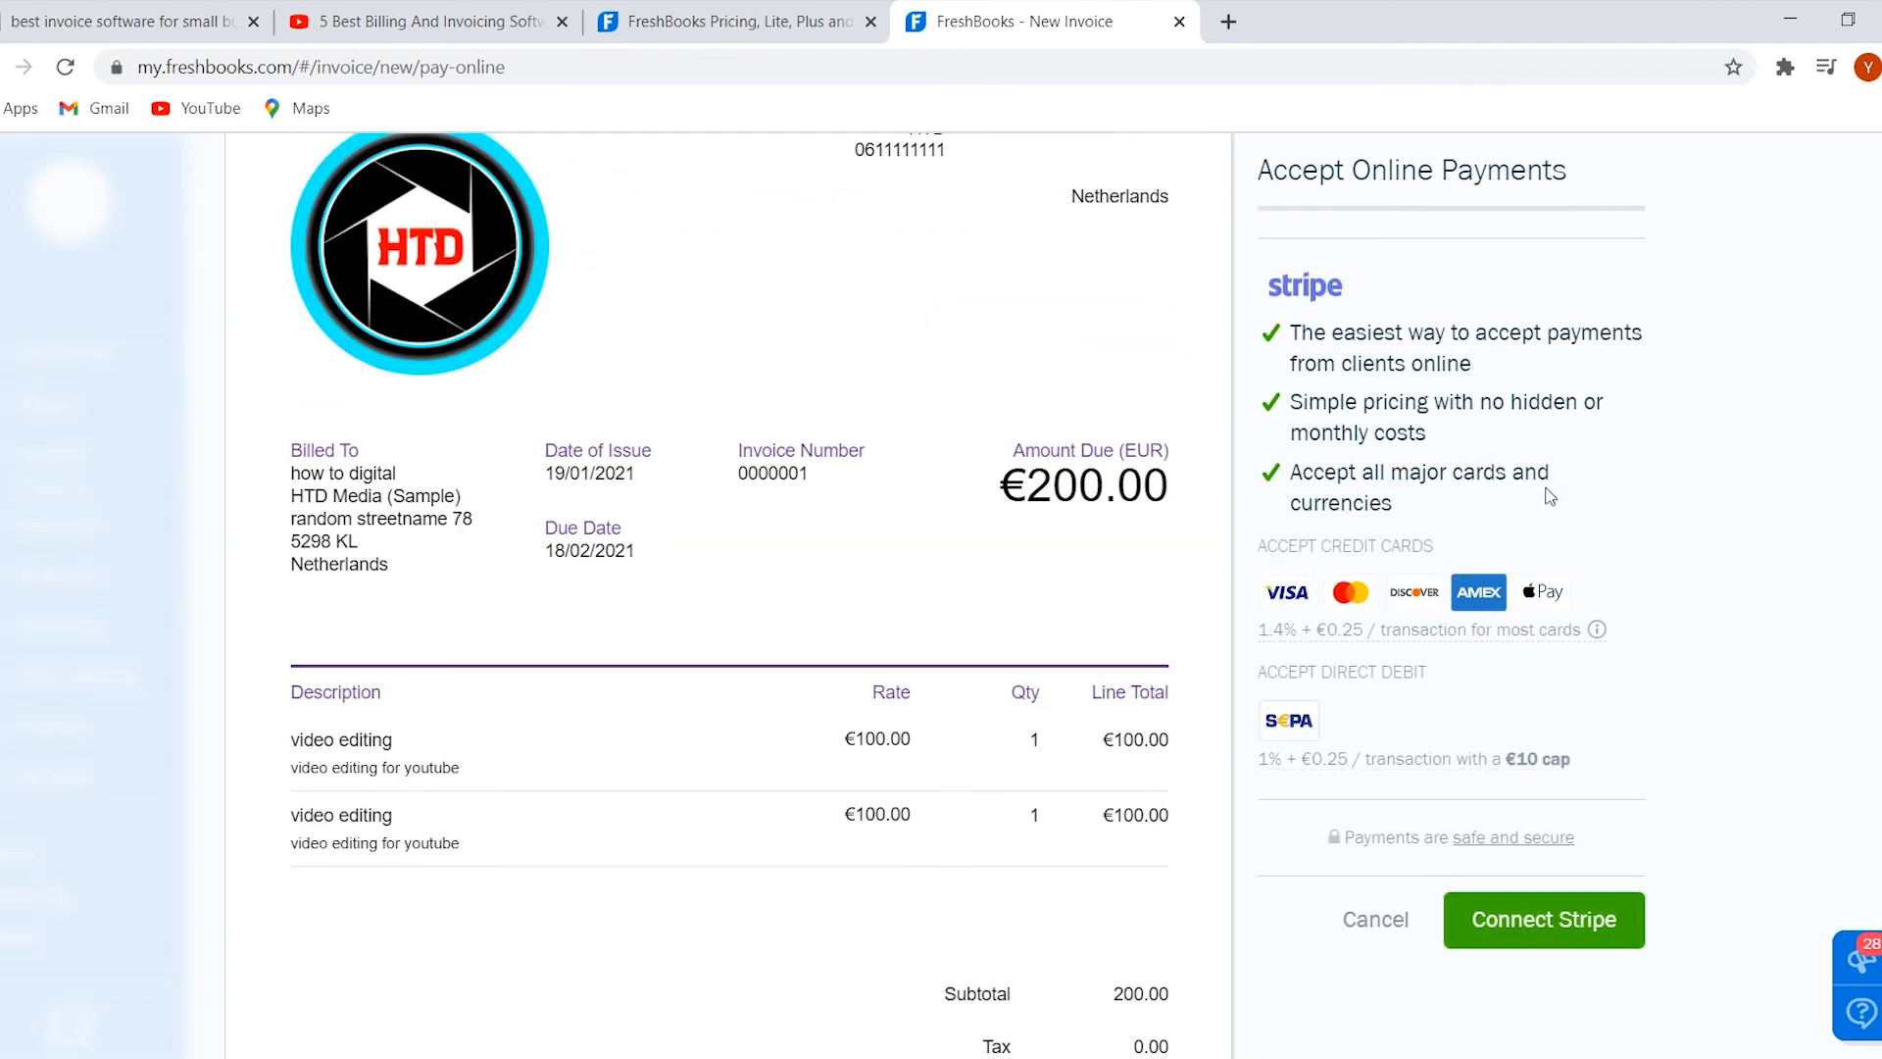
scroll(1488, 646, "up", 2)
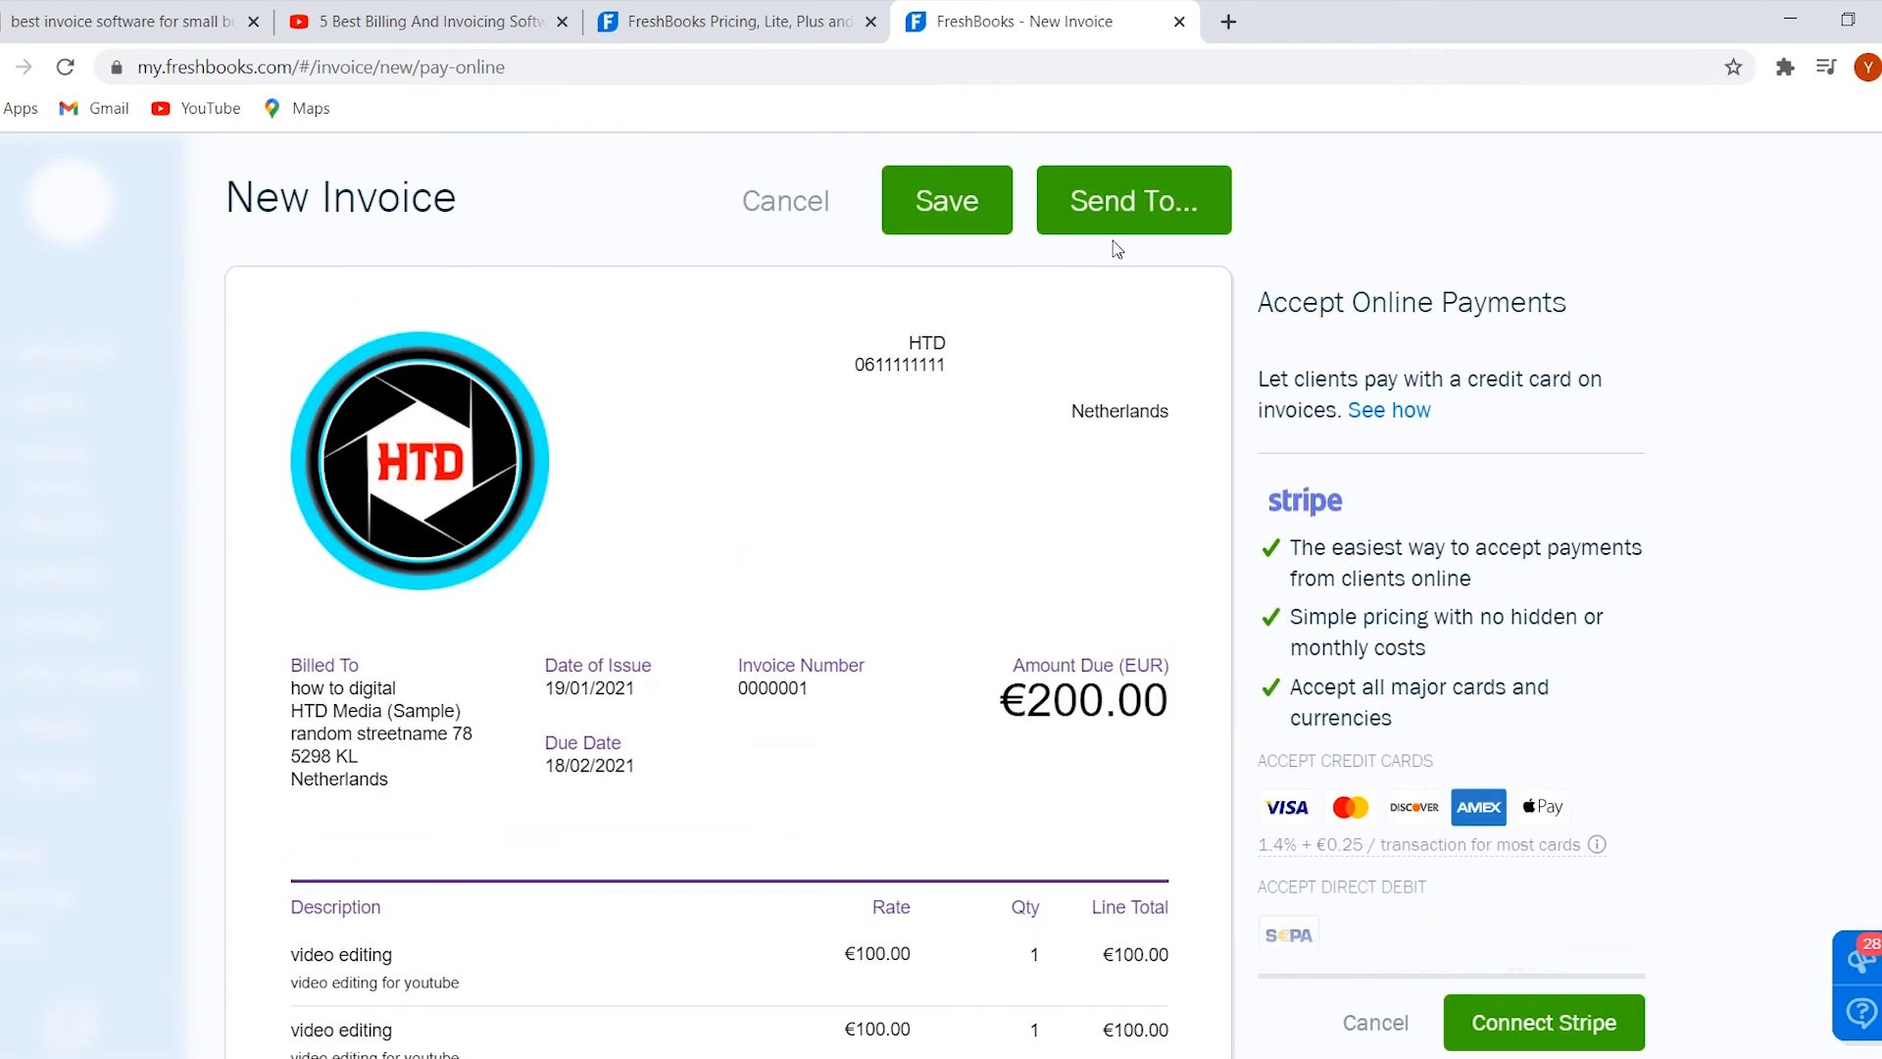
left_click(1375, 1022)
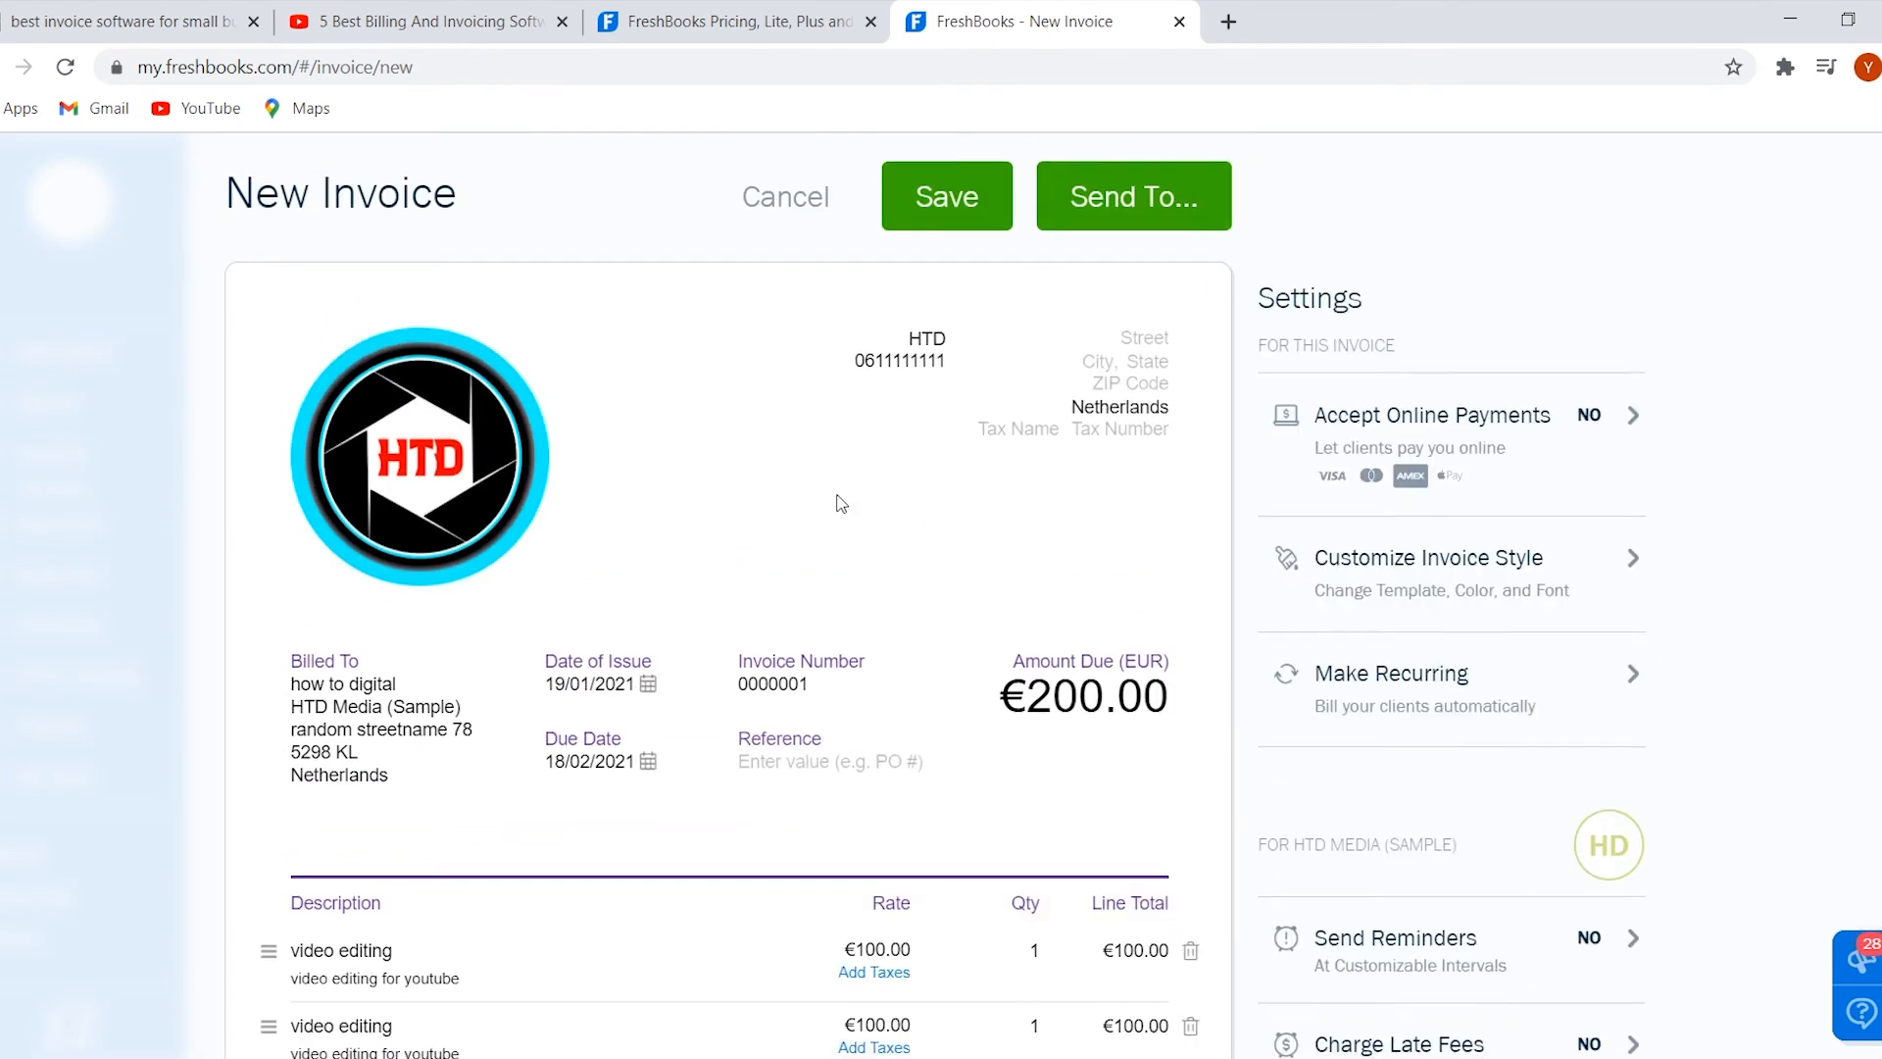
Add the note "please send payment to xyz" to the invoice.
scroll(841, 503, "down", 6)
scroll(889, 605, "down", 2)
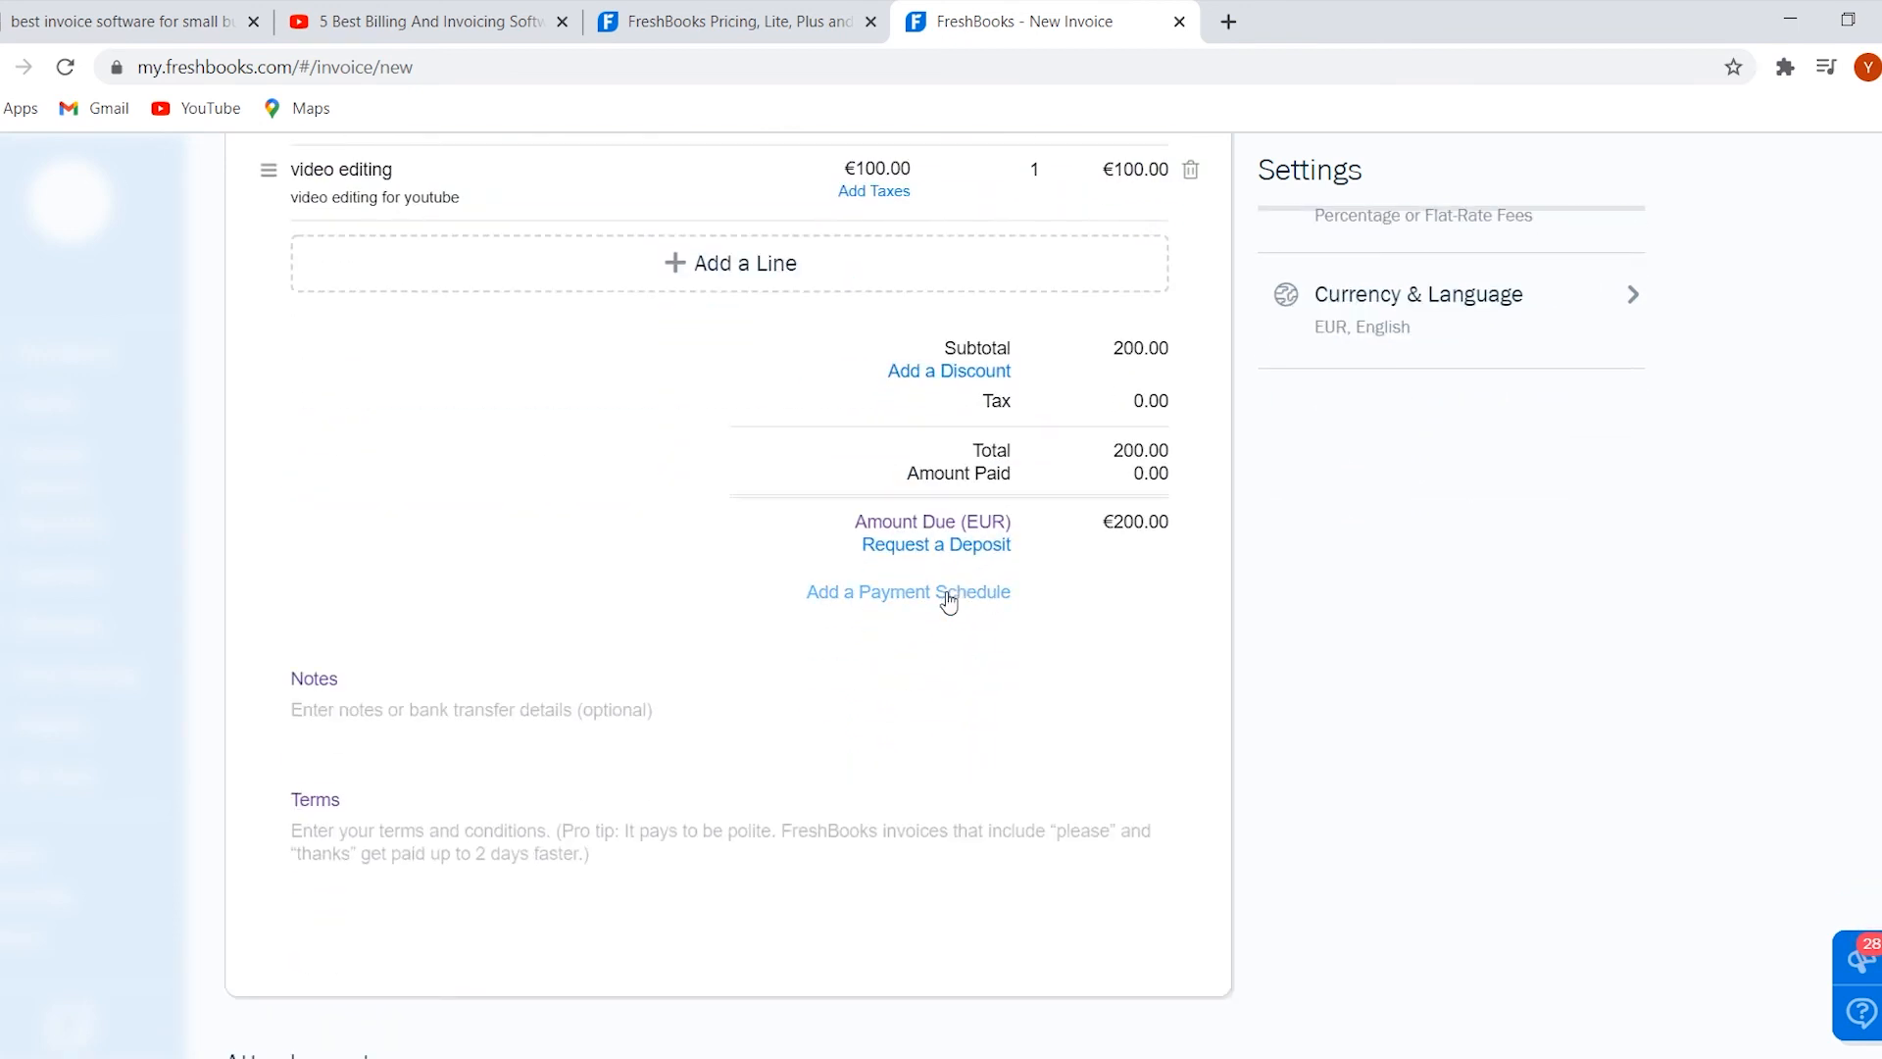
left_click(416, 701)
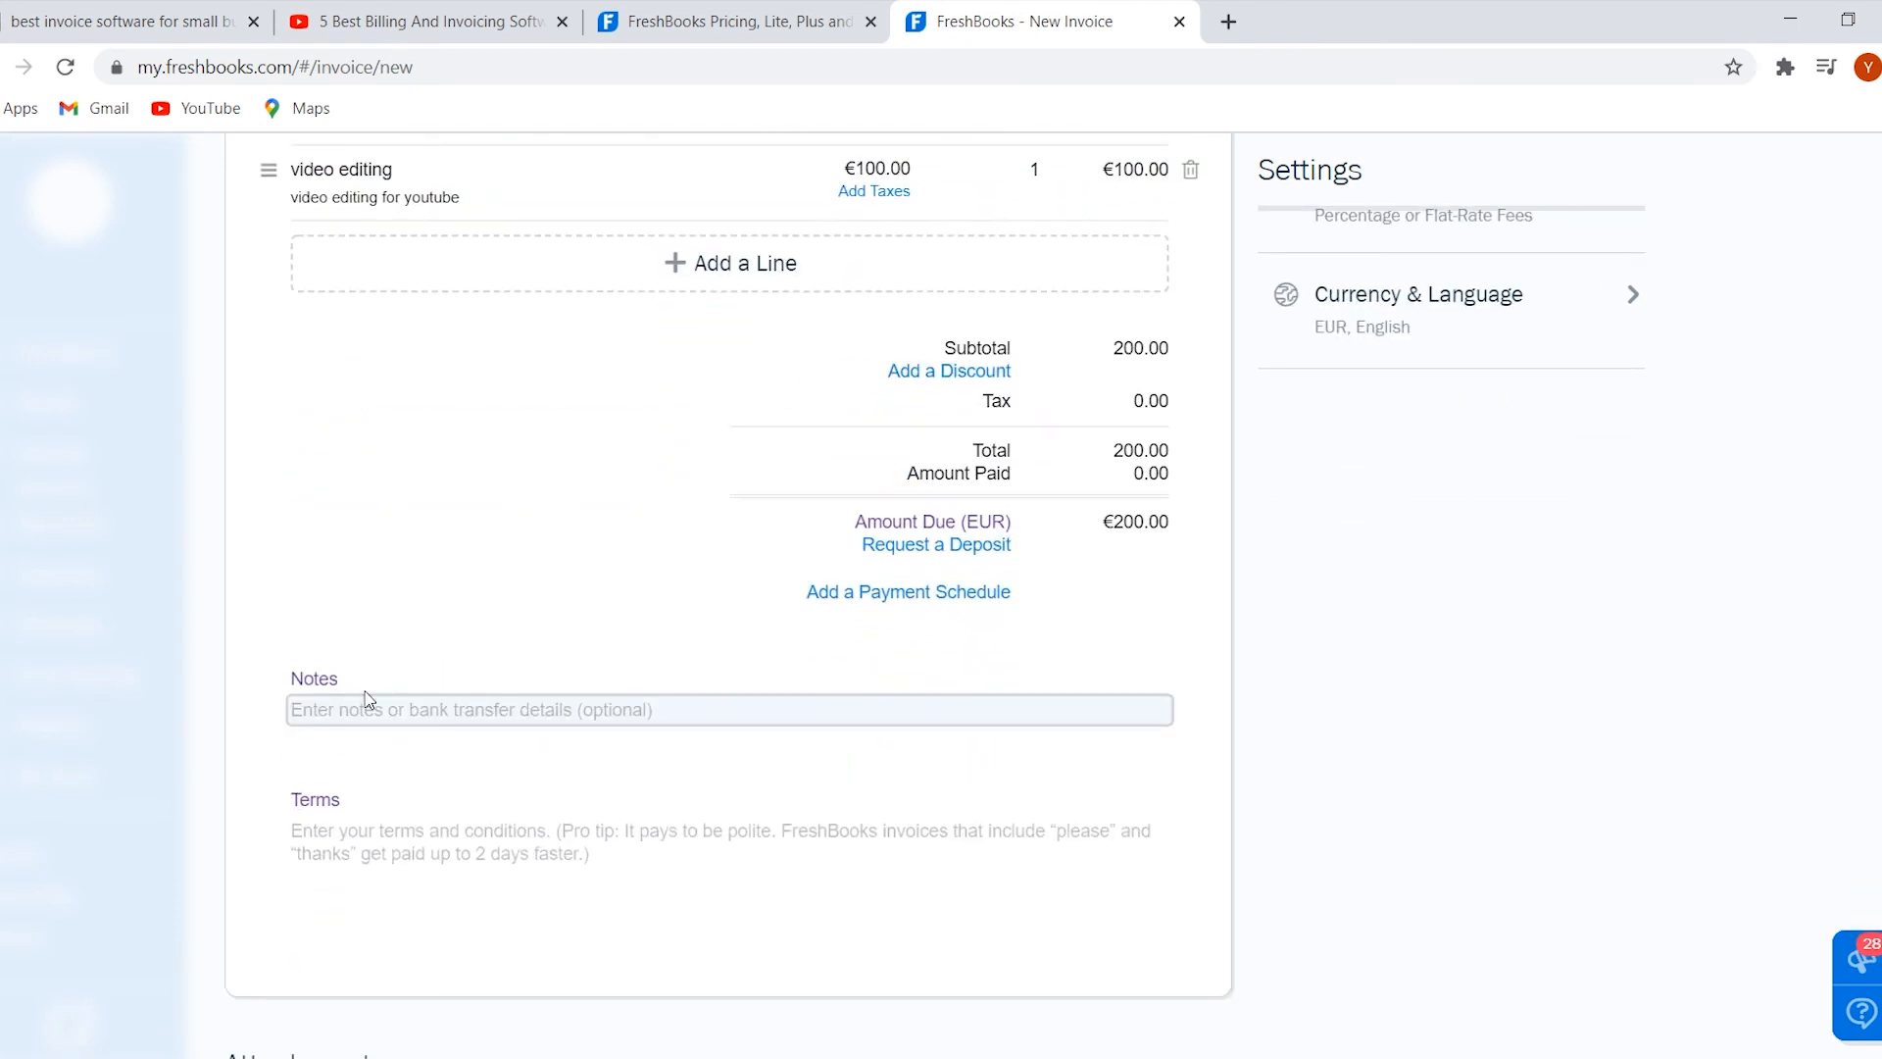
type("plea")
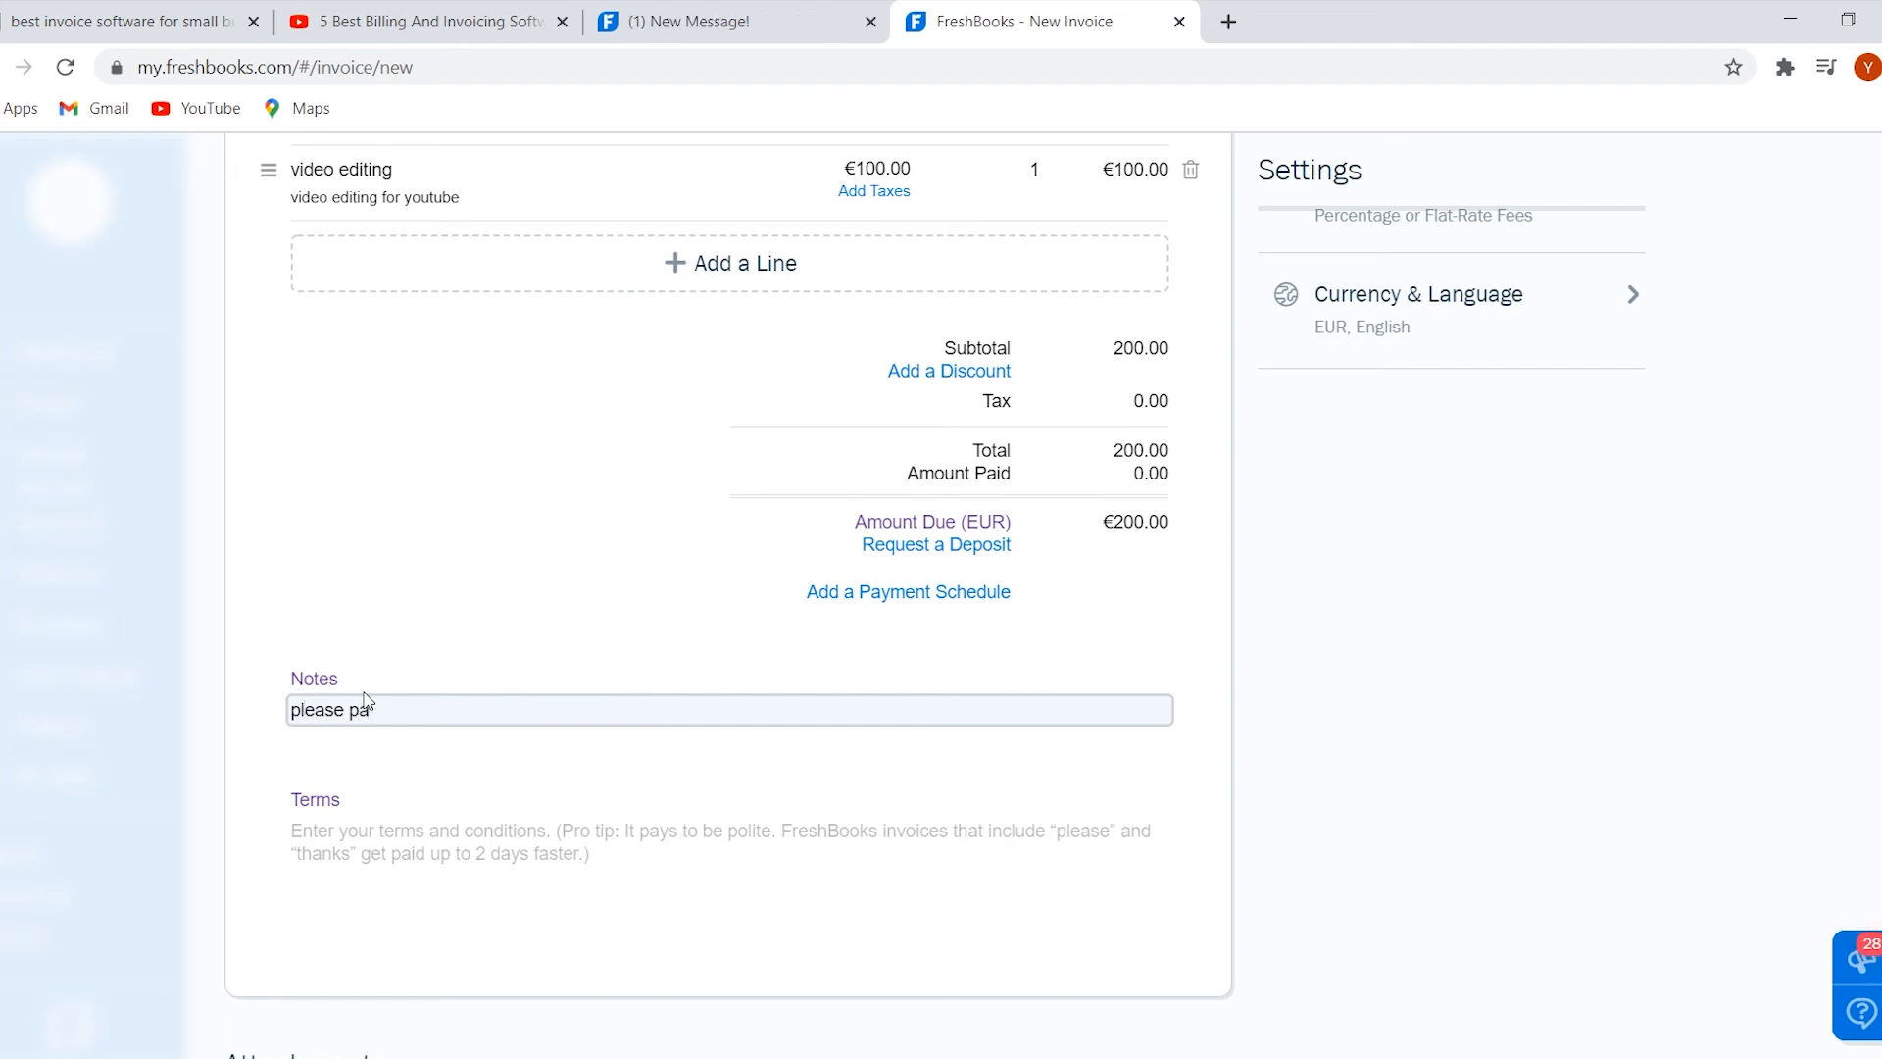
type("se send payment ")
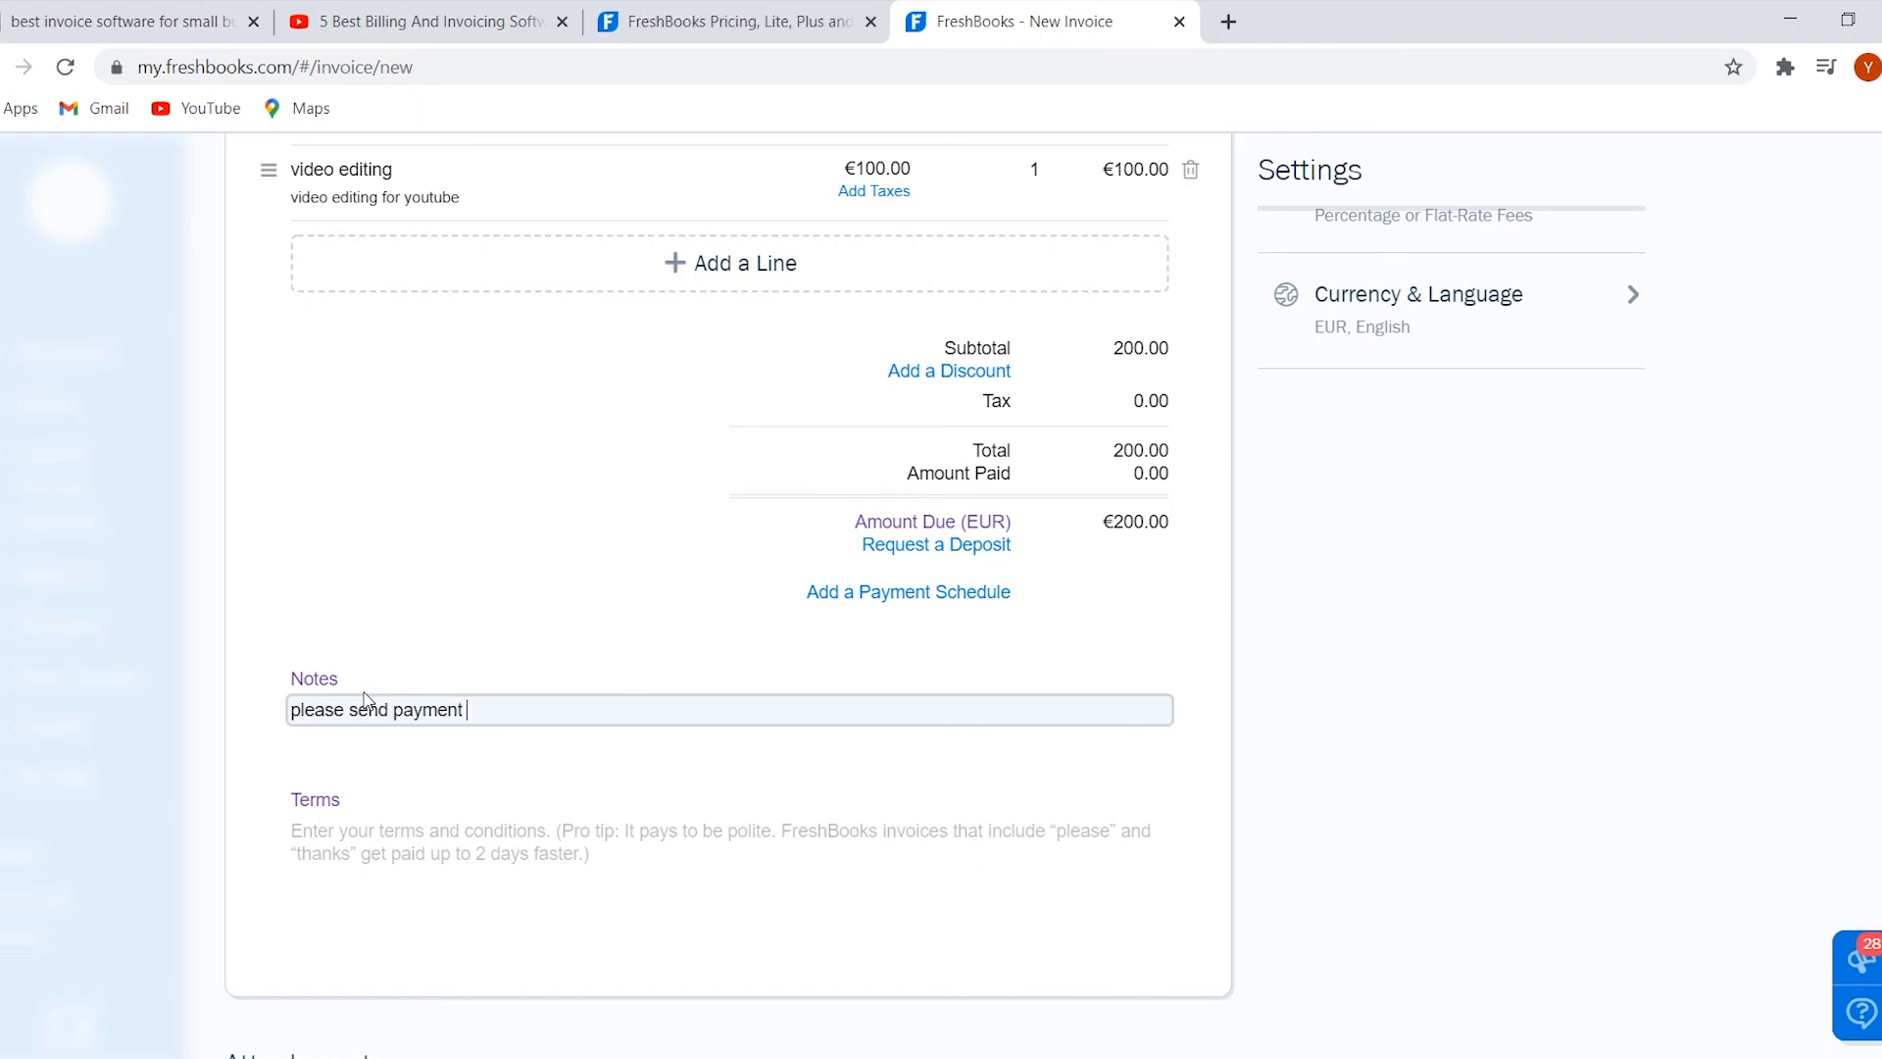
type("to xyz")
Look over the invoice's Terms field and Attachments section, and check the rest of the invoice.
left_click(348, 859)
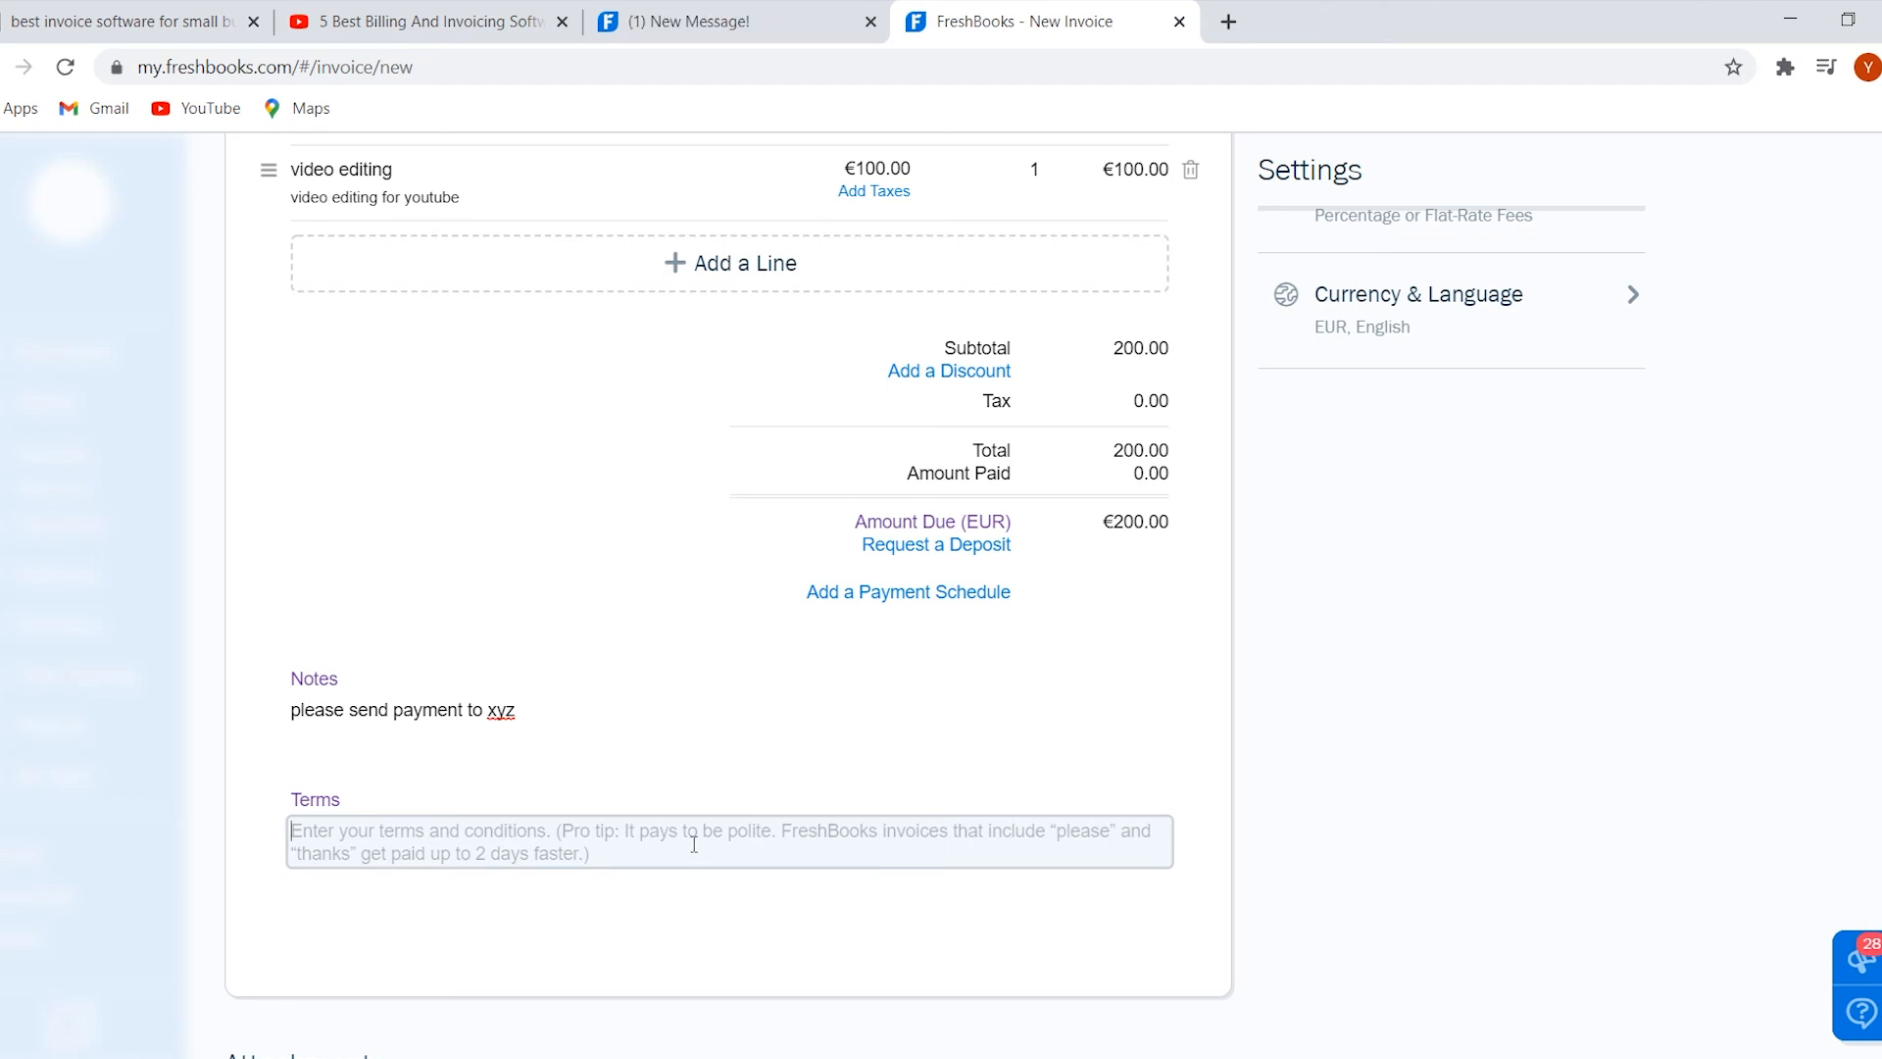
scroll(1137, 757, "down", 4)
scroll(1142, 760, "up", 7)
scroll(1017, 740, "down", 8)
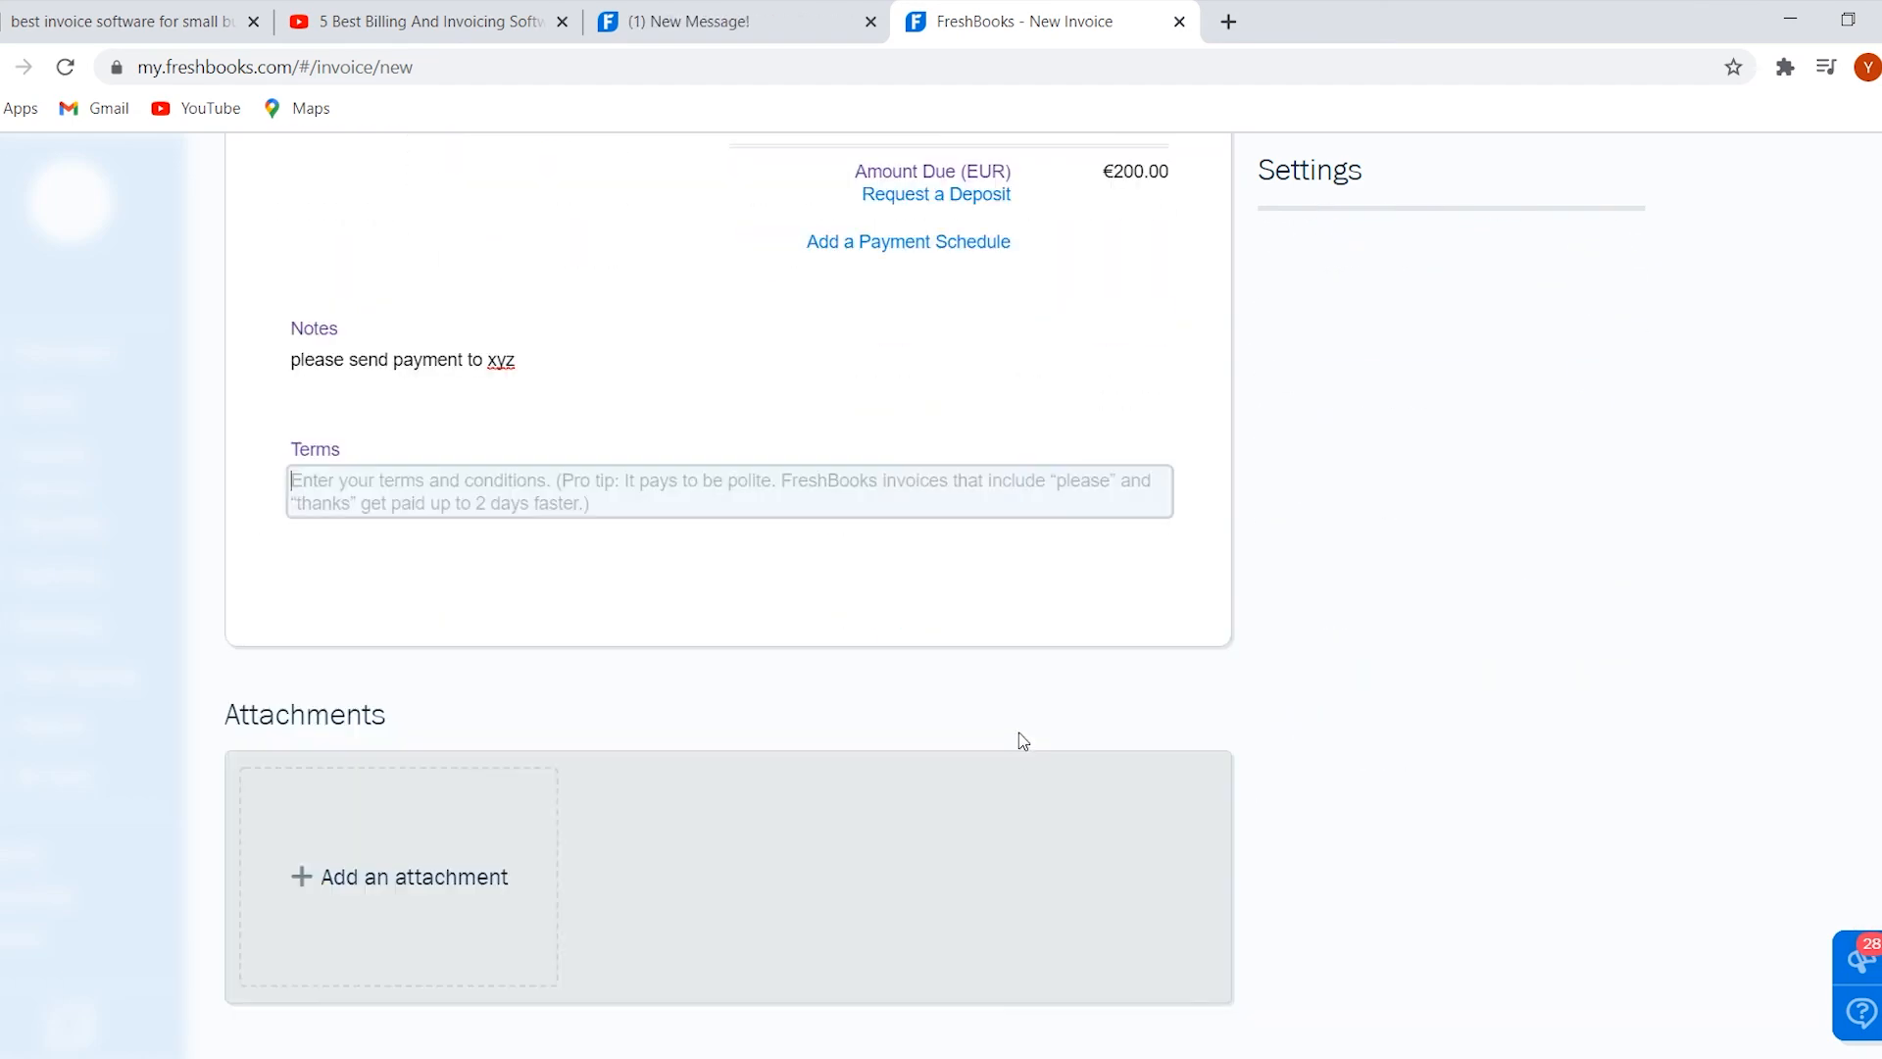
scroll(1225, 810, "up", 8)
scroll(1138, 781, "down", 8)
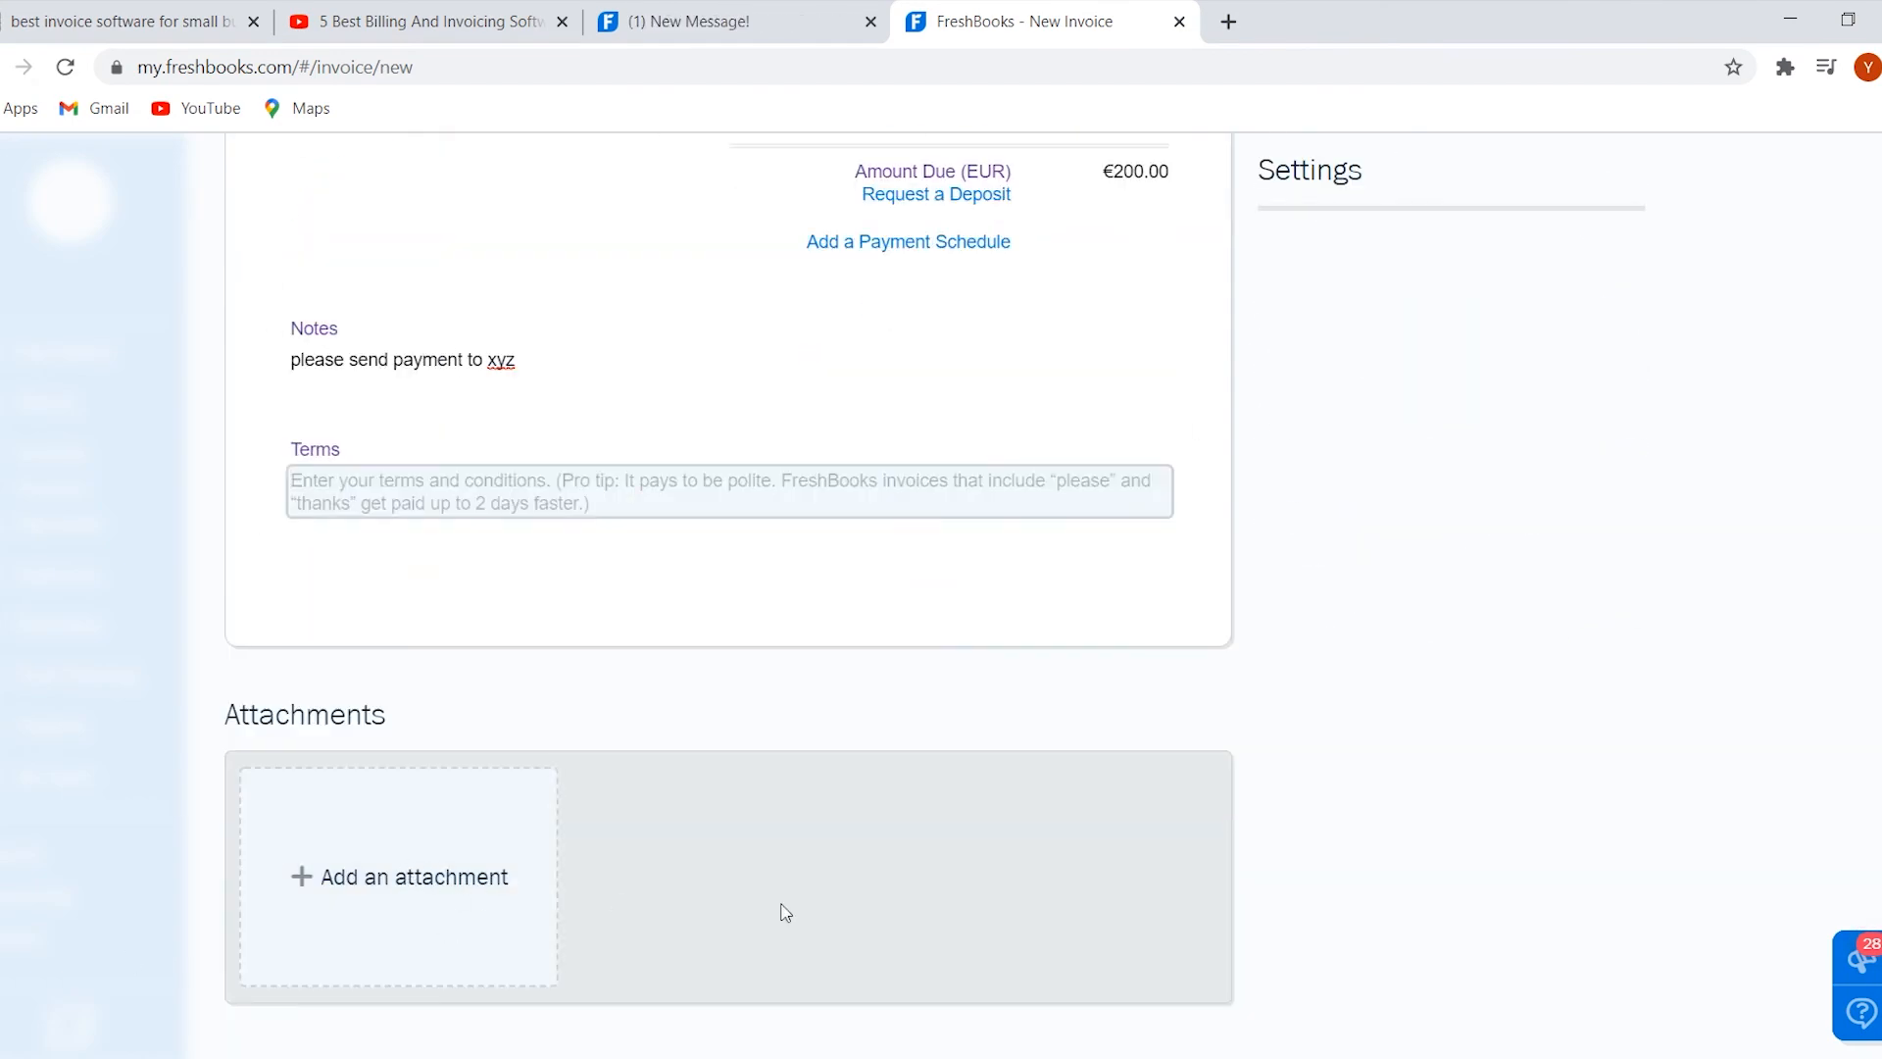
scroll(833, 910, "up", 8)
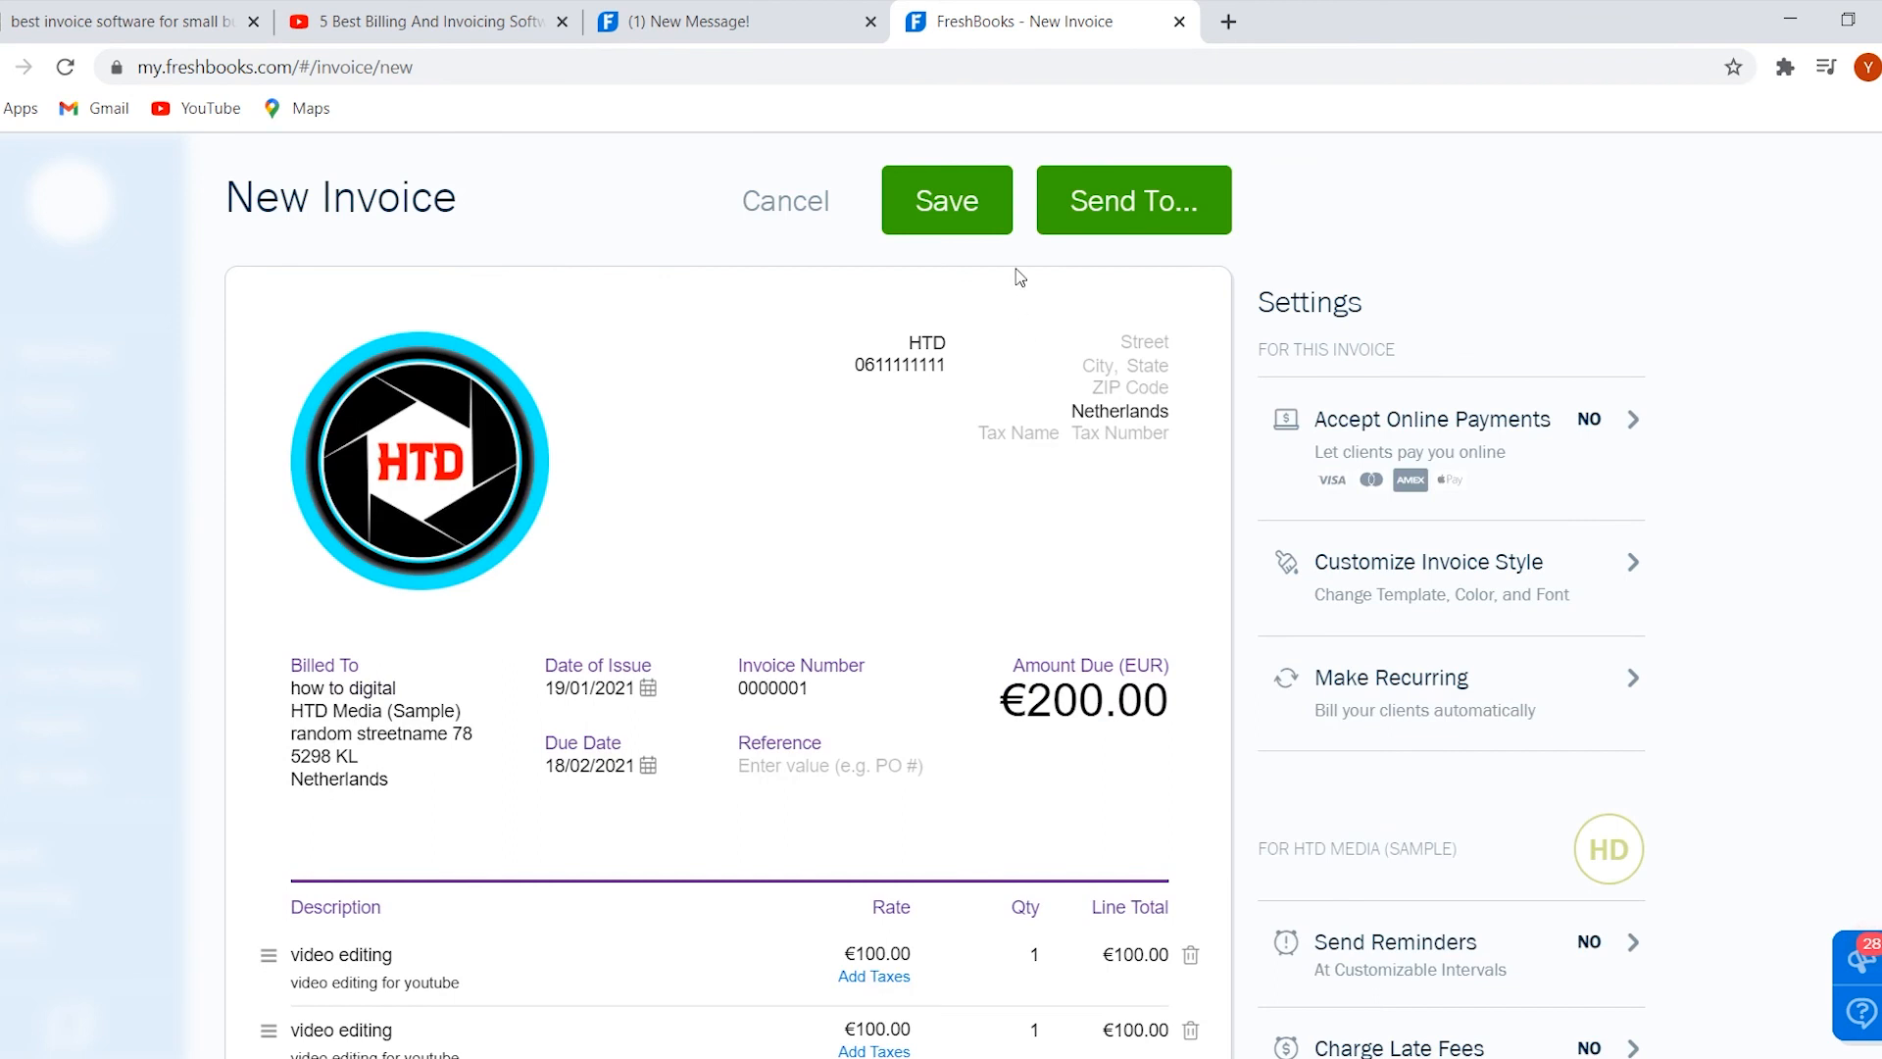
Preview the invoice email with its default subject and message, and send the invoice to the client.
left_click(1125, 203)
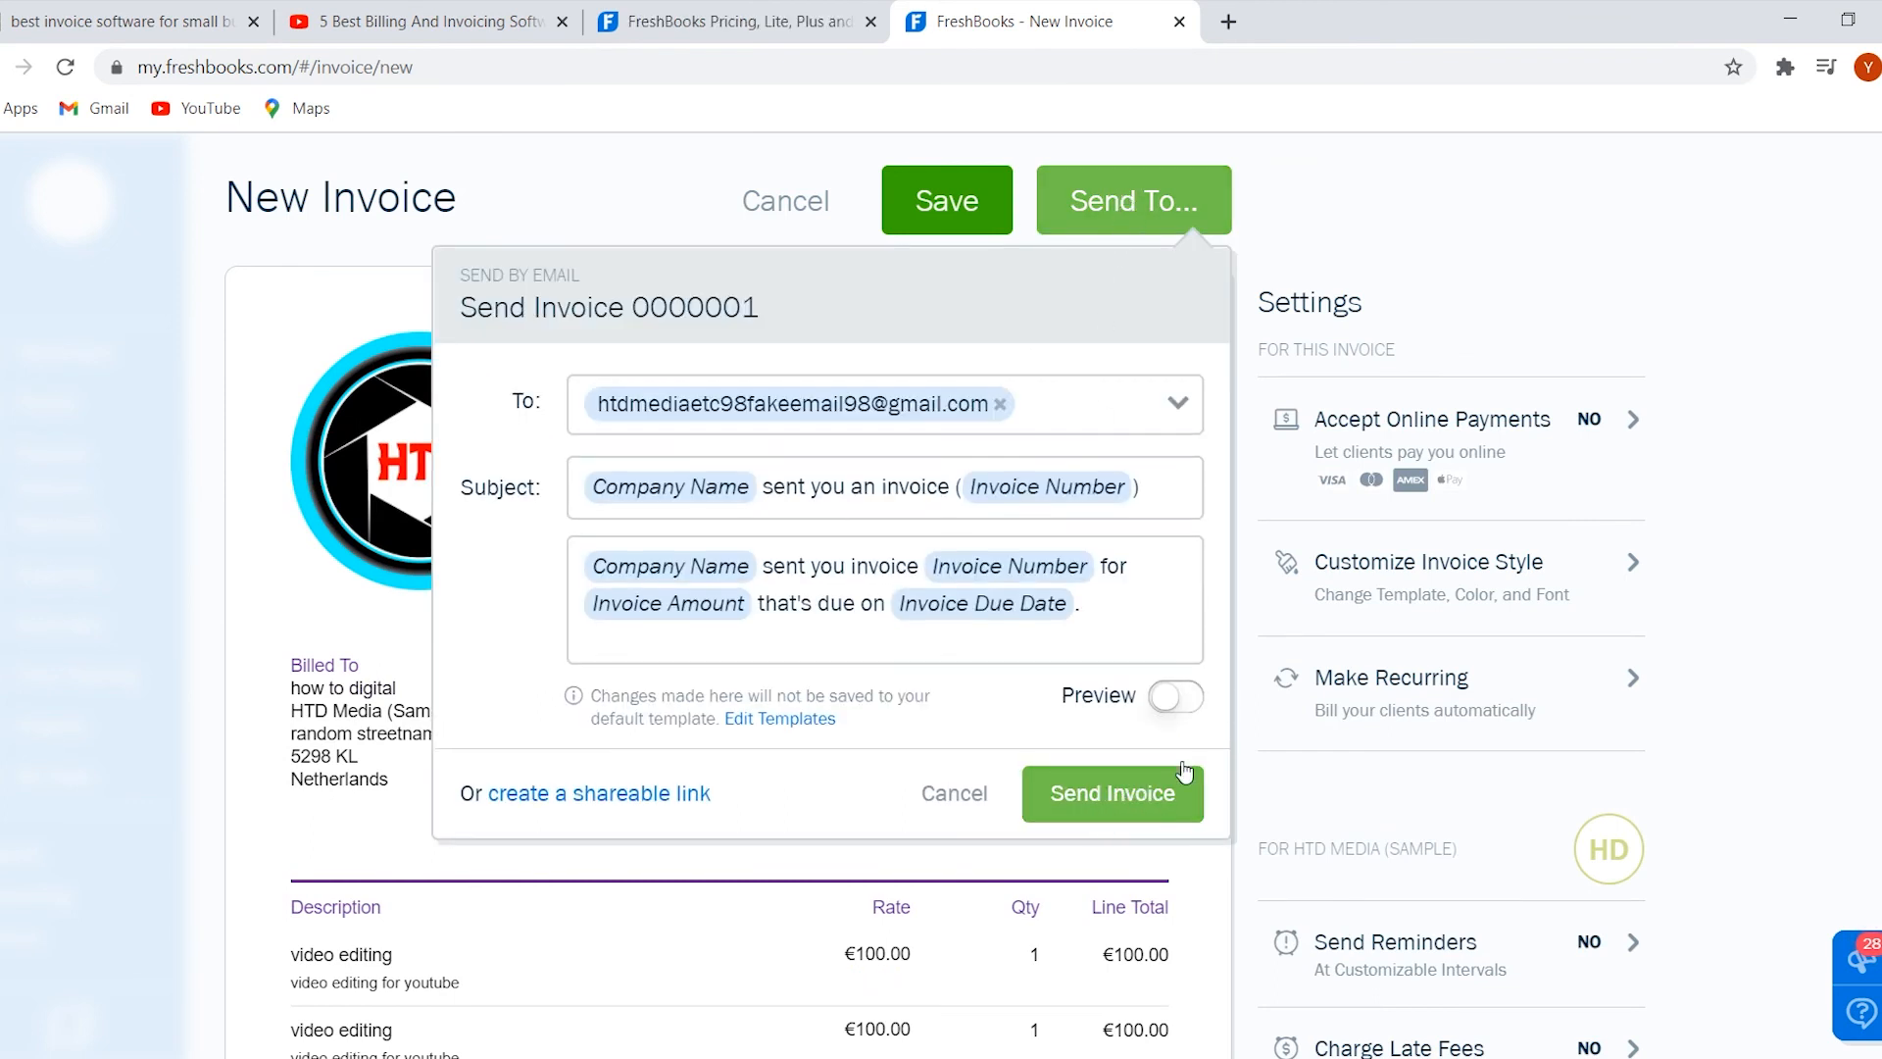
left_click(1181, 697)
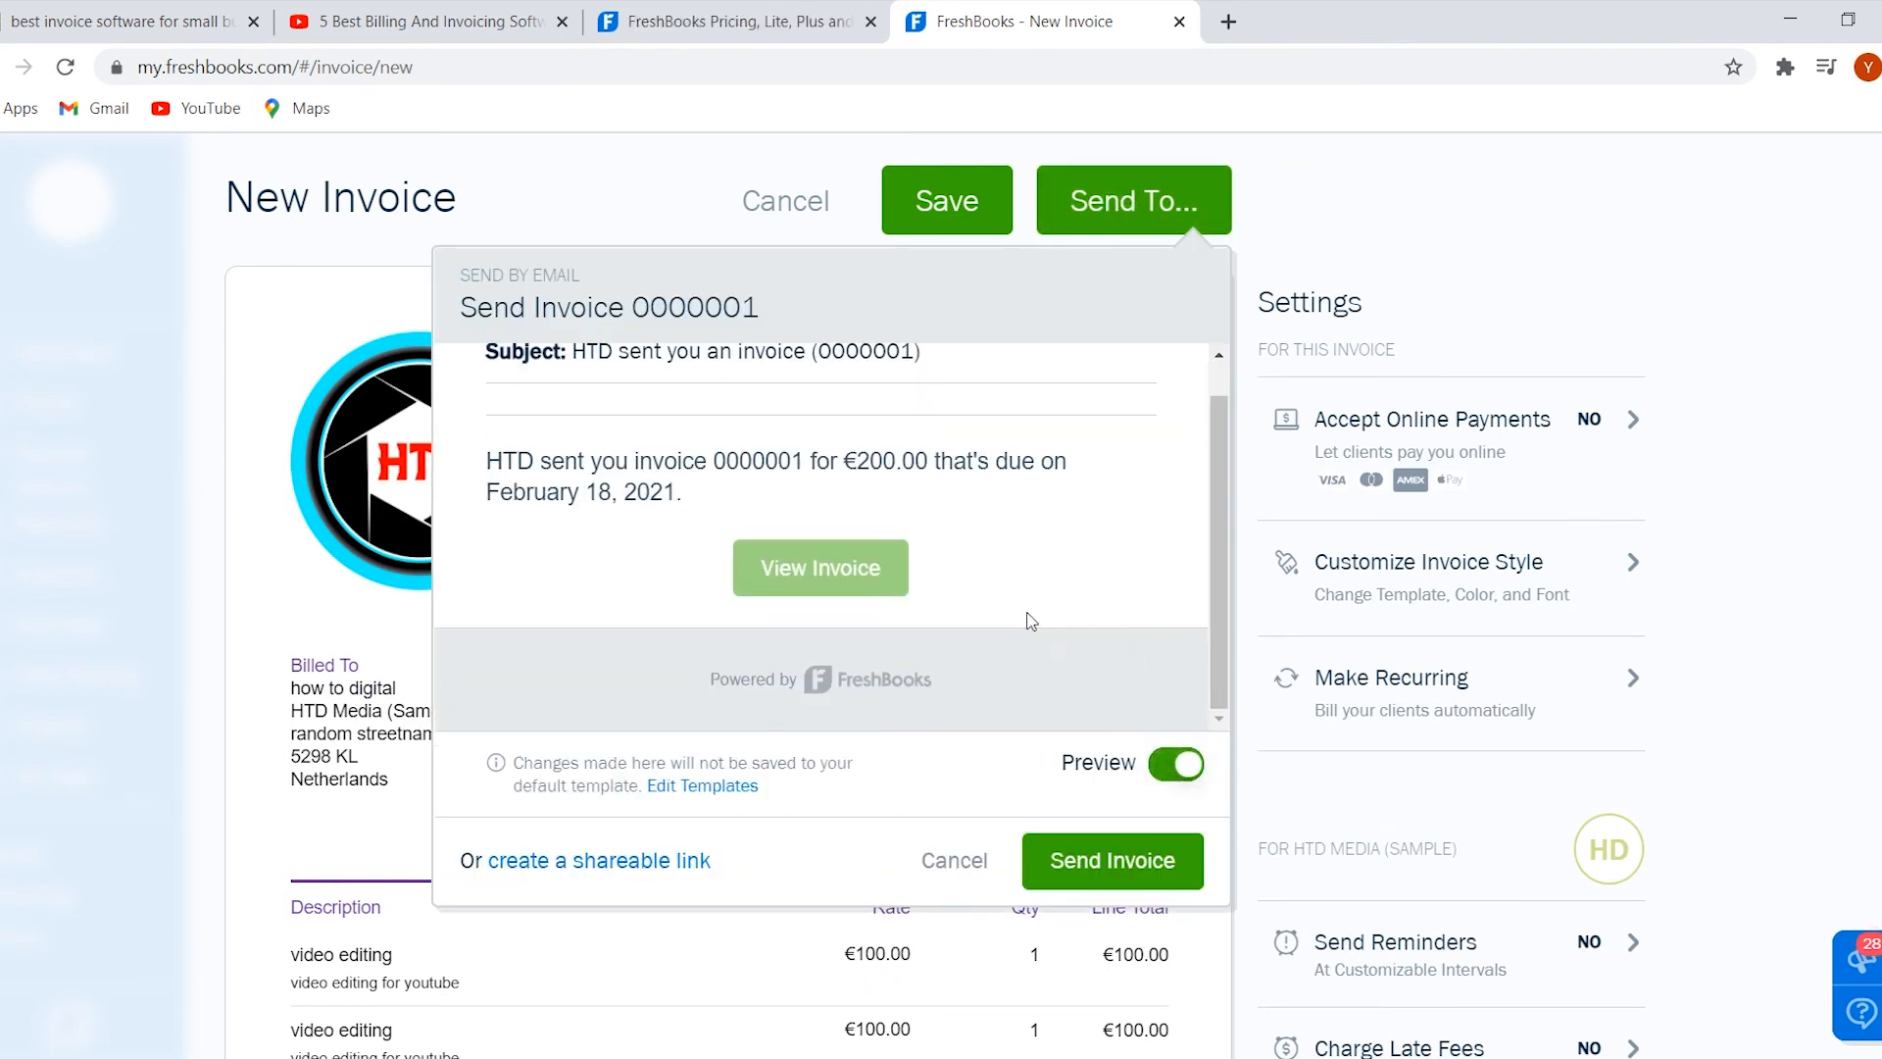
scroll(1142, 713, "down", 2)
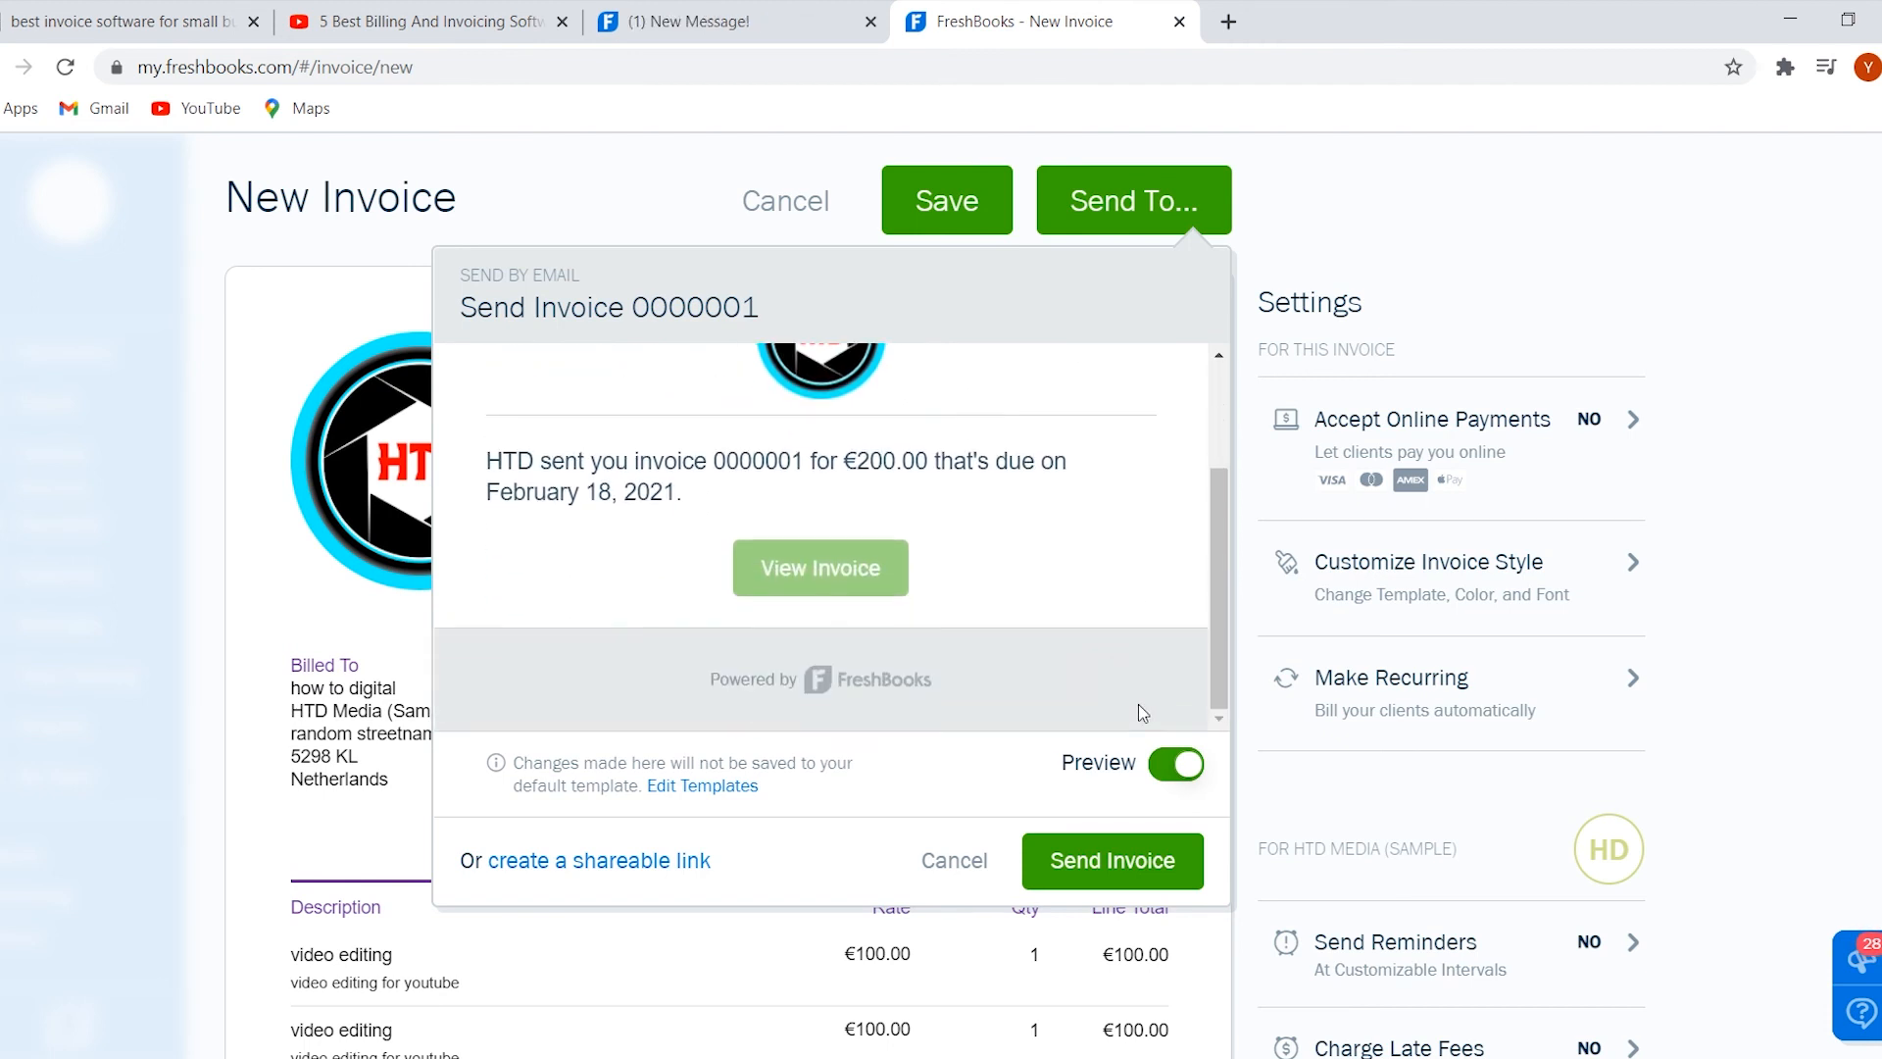
left_click(1179, 765)
left_click(1155, 799)
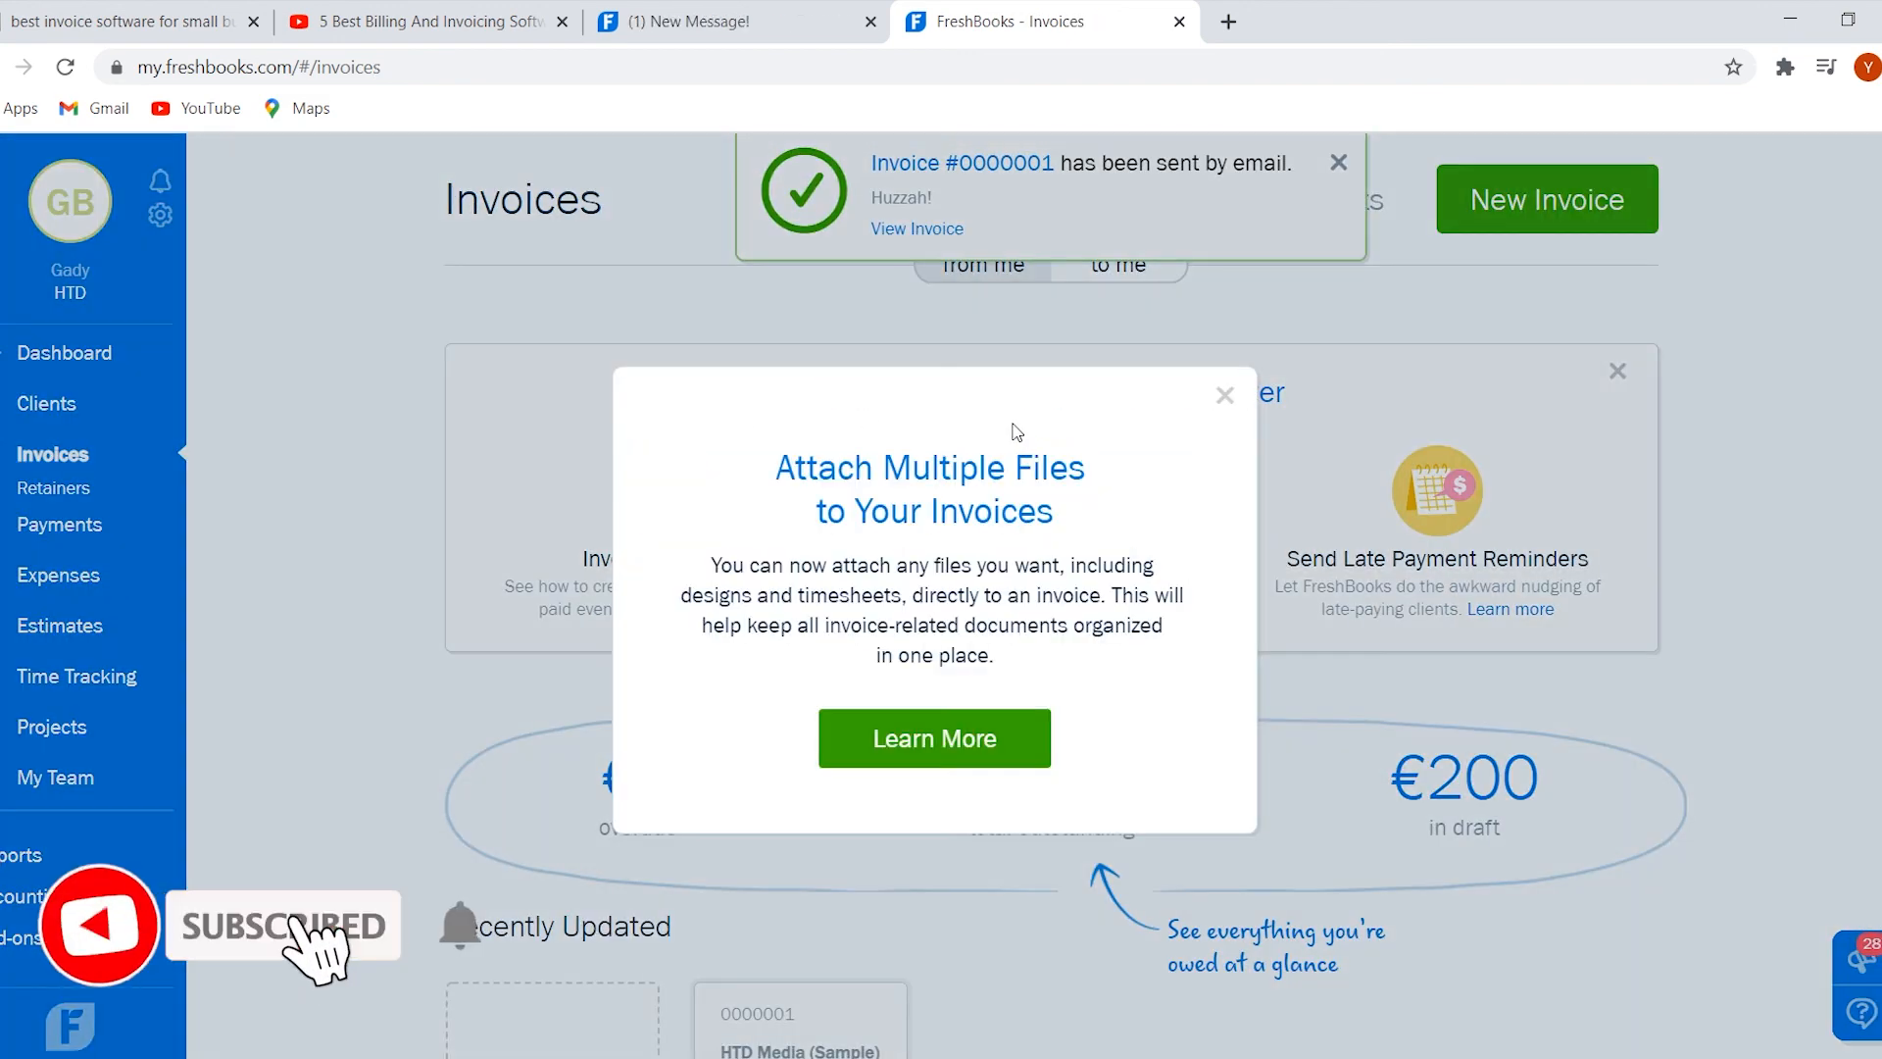
Dismiss the Attach Multiple Files announcement and review the sent invoice's entry on the Invoices page.
left_click(1223, 400)
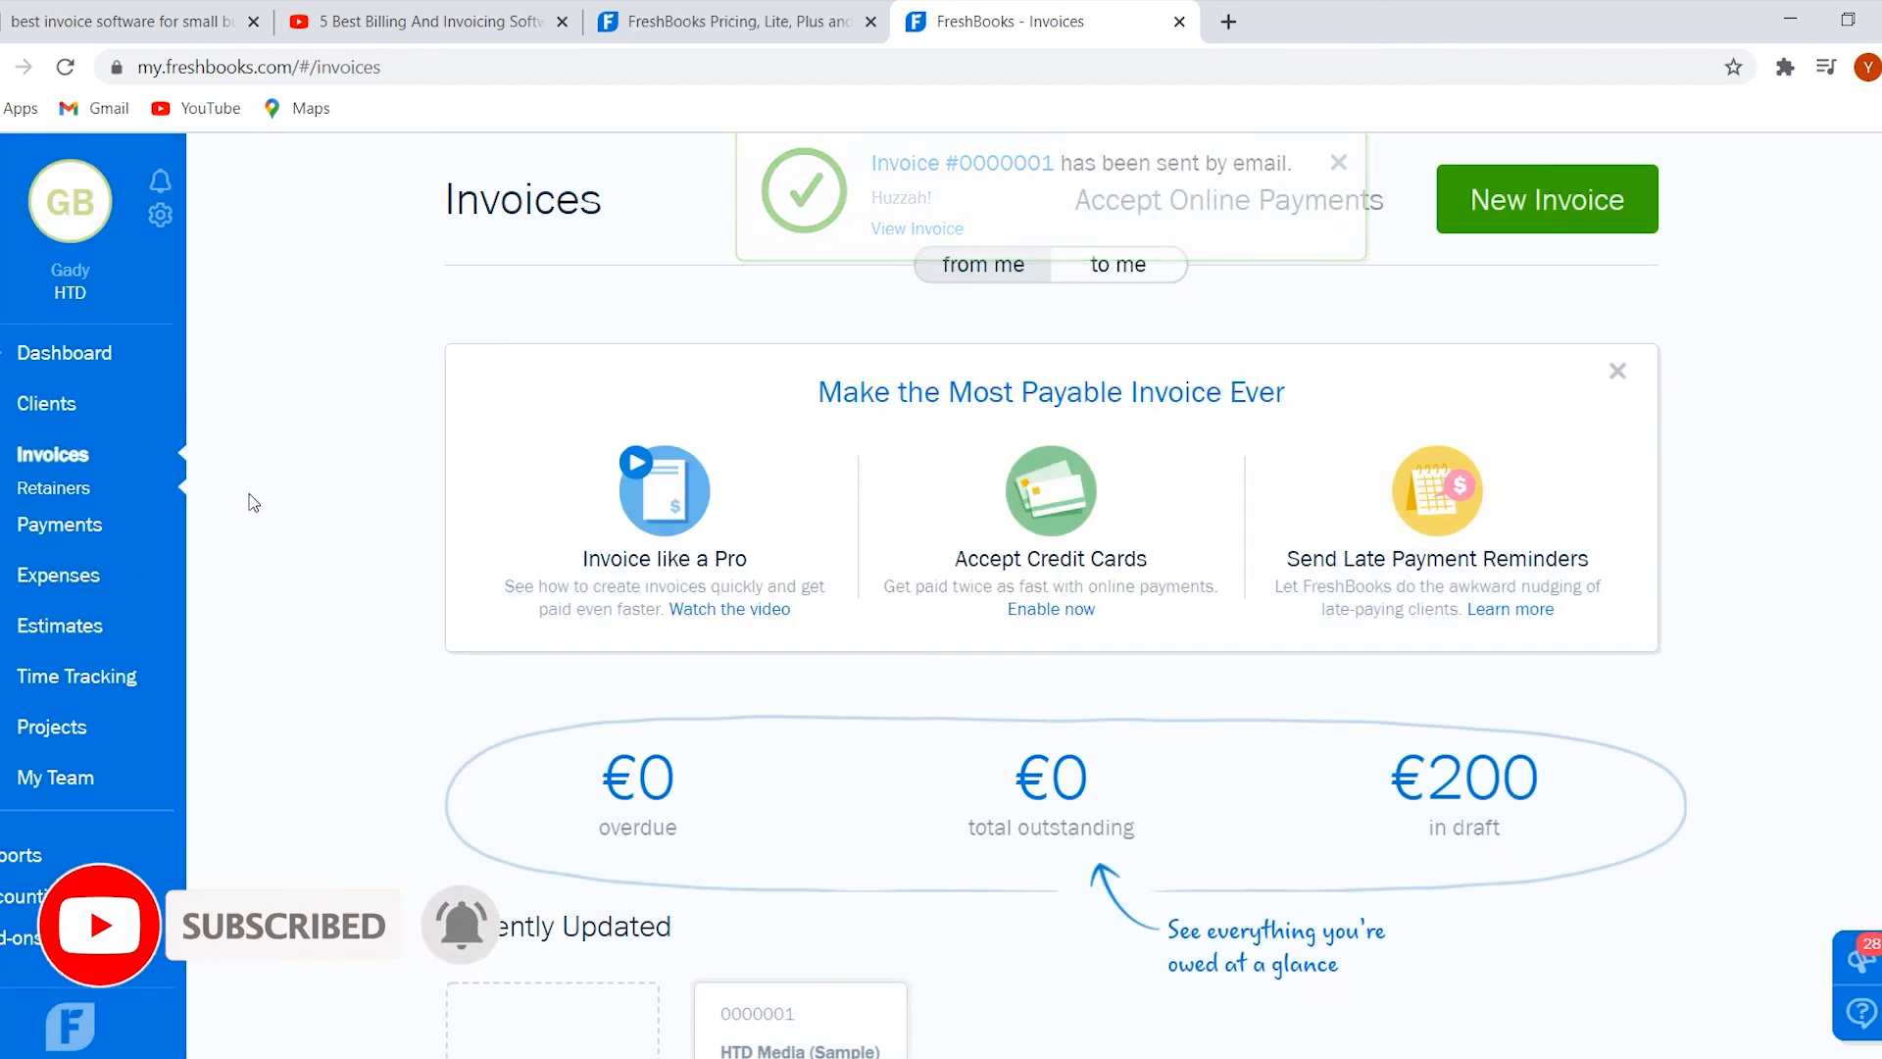
scroll(1092, 660, "down", 10)
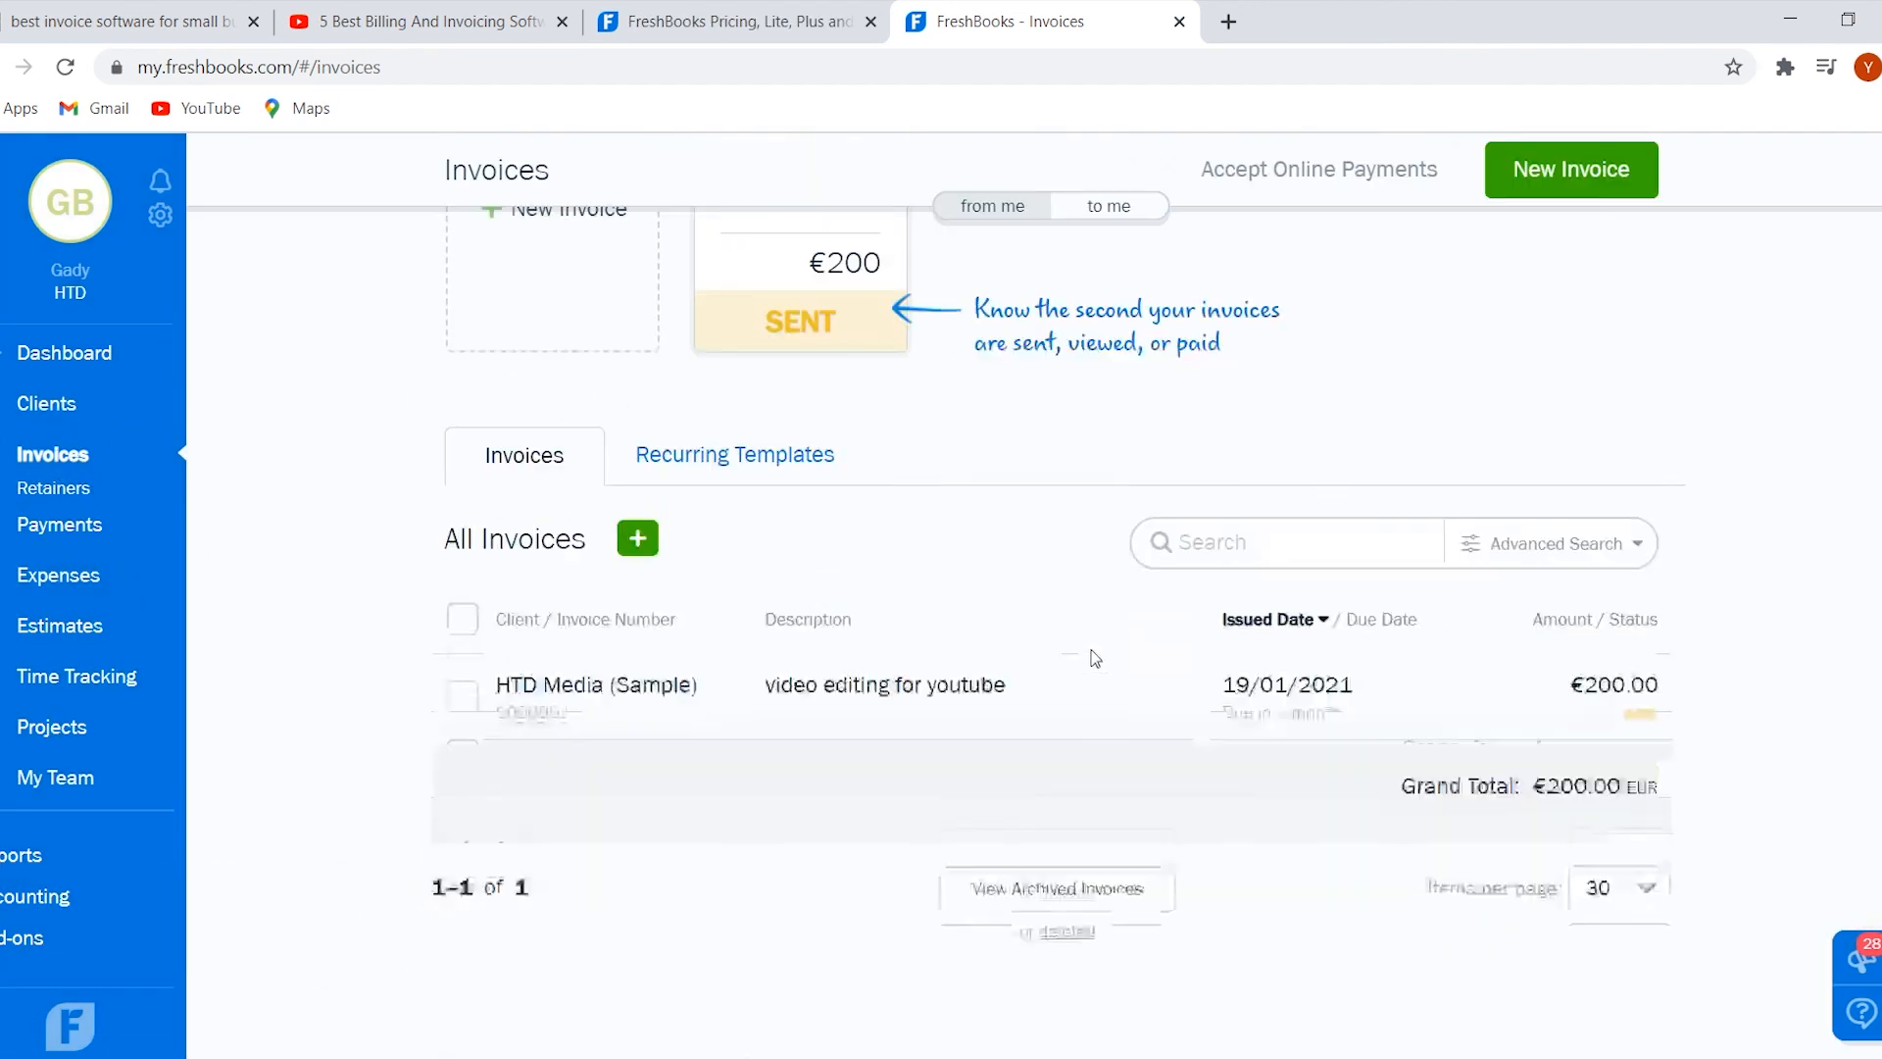
scroll(1579, 655, "up", 10)
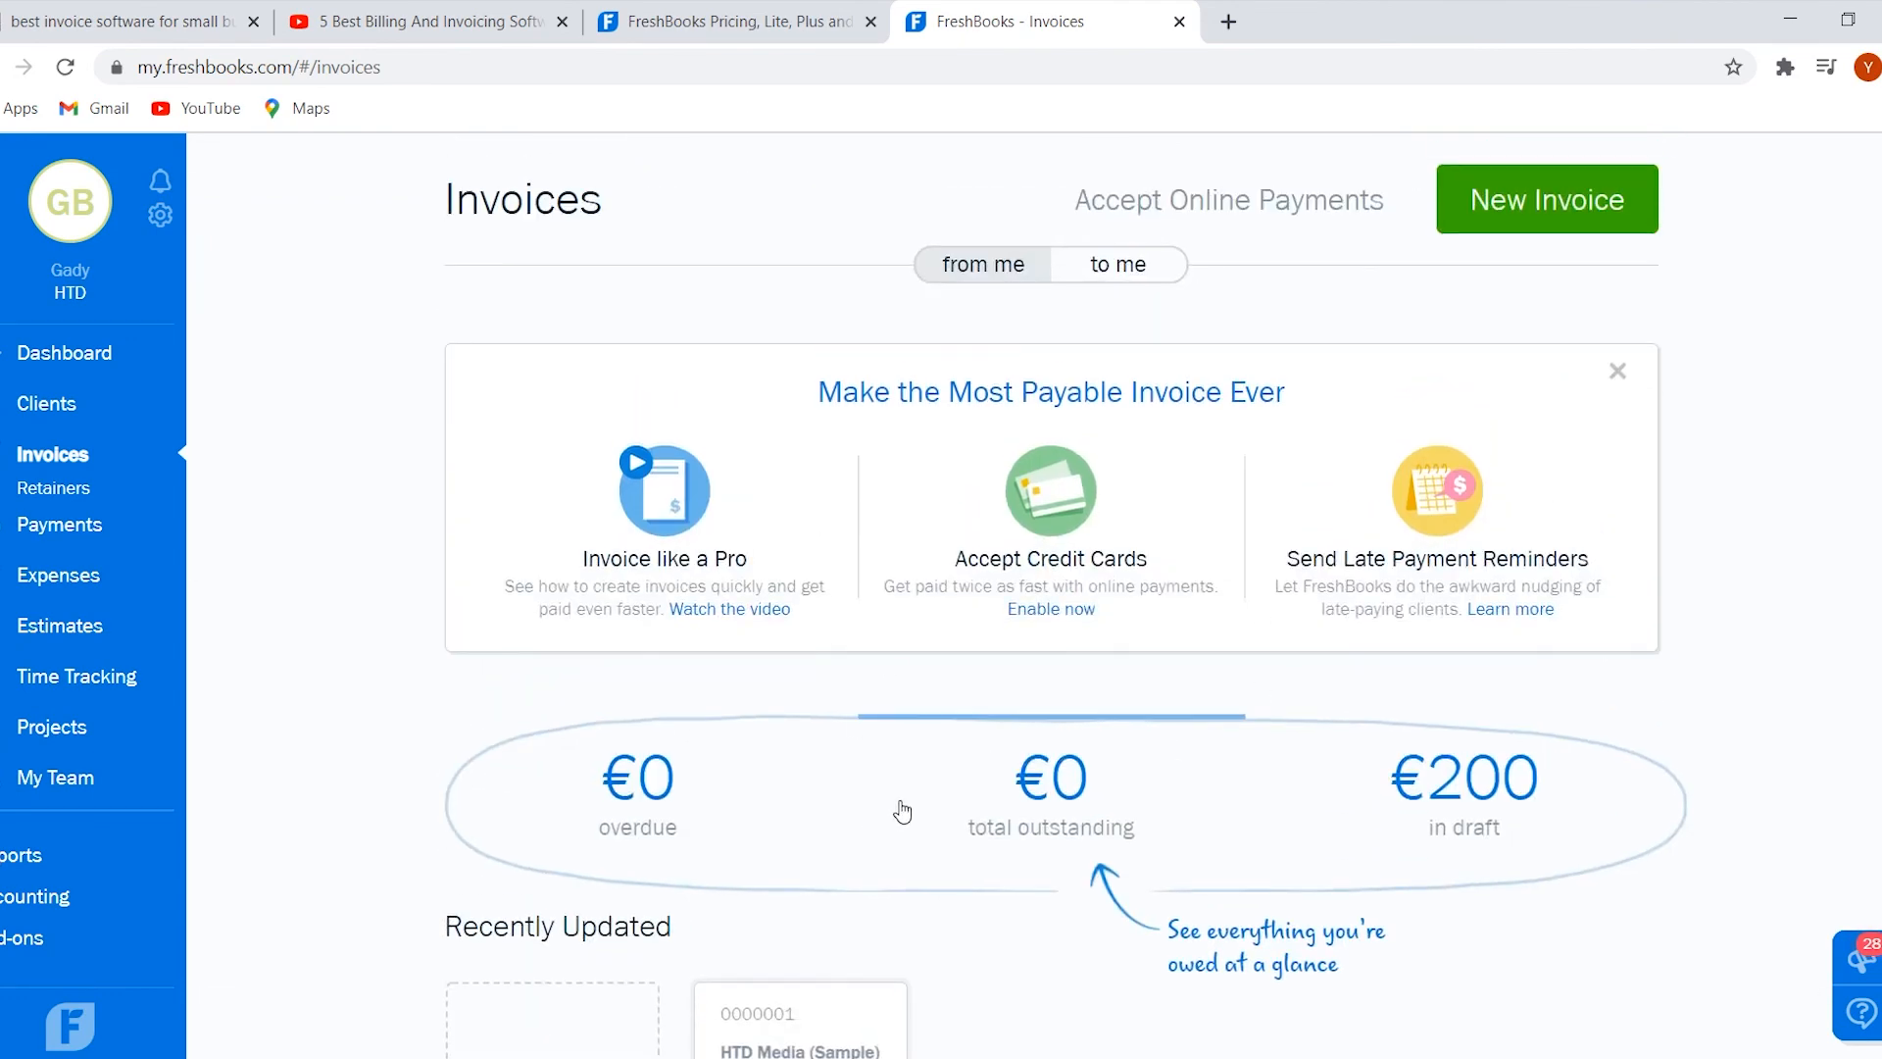